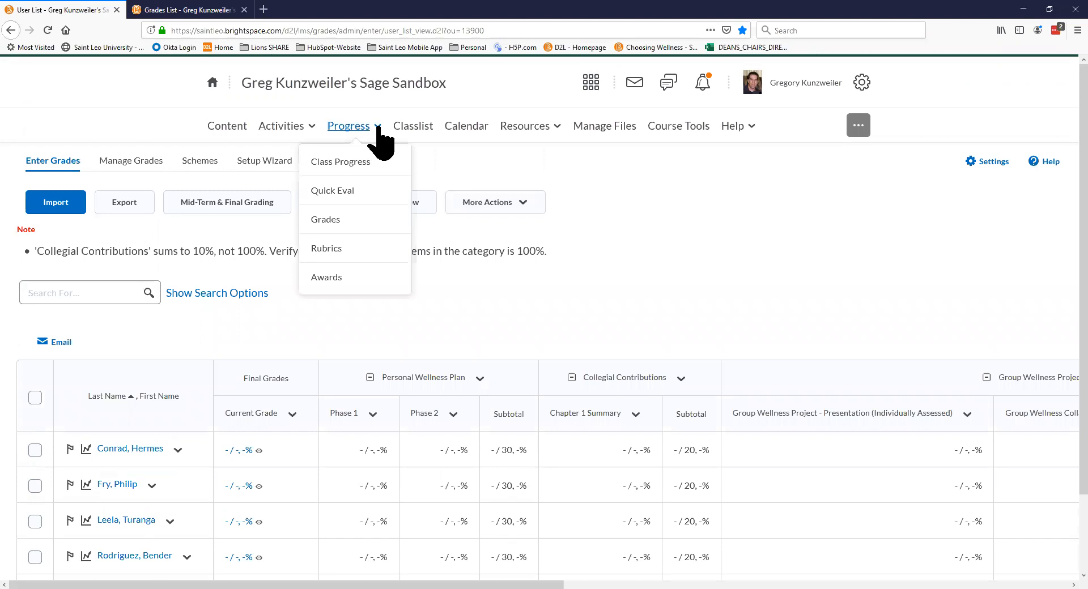
Open the course's grades and examine the student grade table across all categories through the final grade columns
left_click(326, 220)
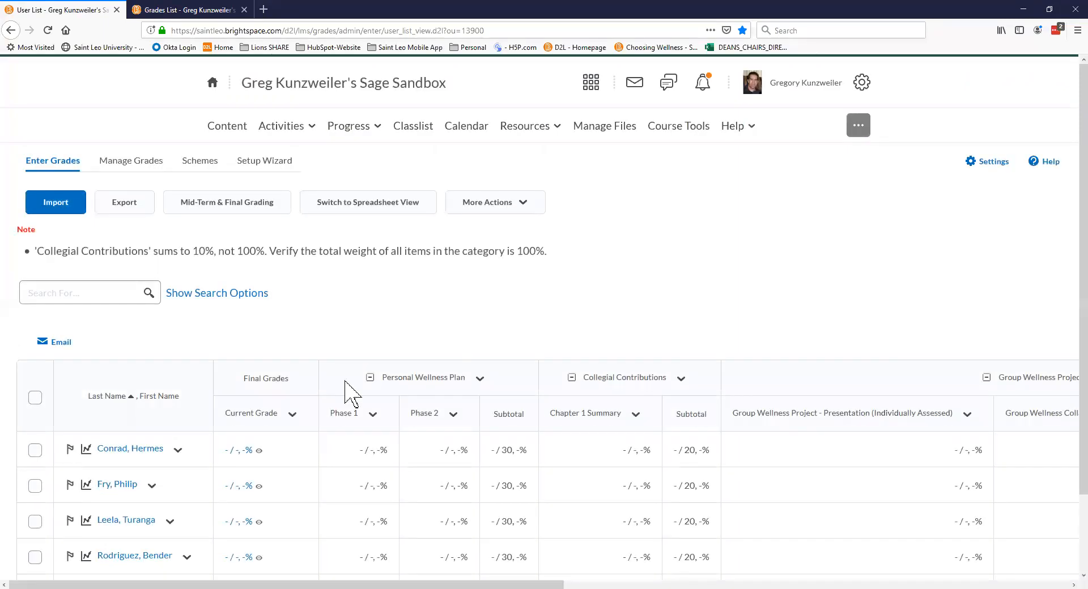
scroll(229, 405, "down", 3)
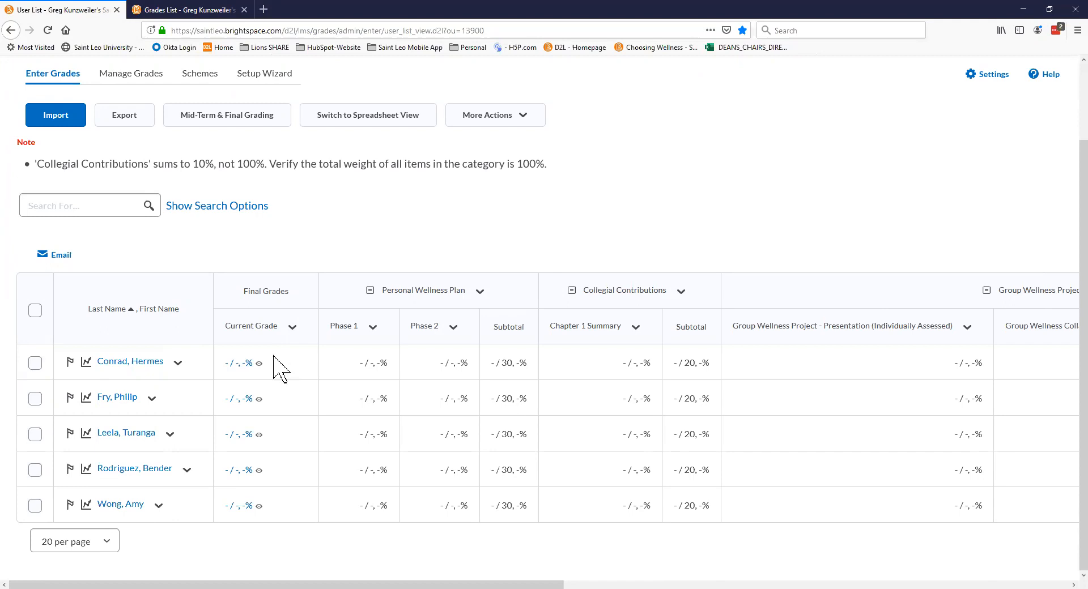
mouse_move(260, 366)
left_click_drag(552, 584, 840, 585)
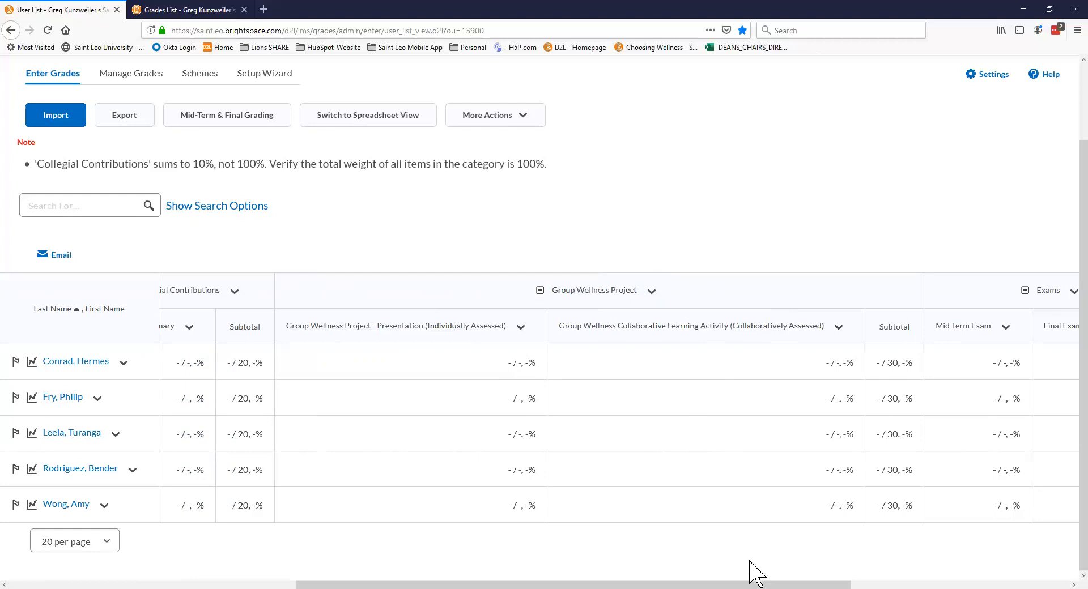
left_click_drag(754, 584, 908, 584)
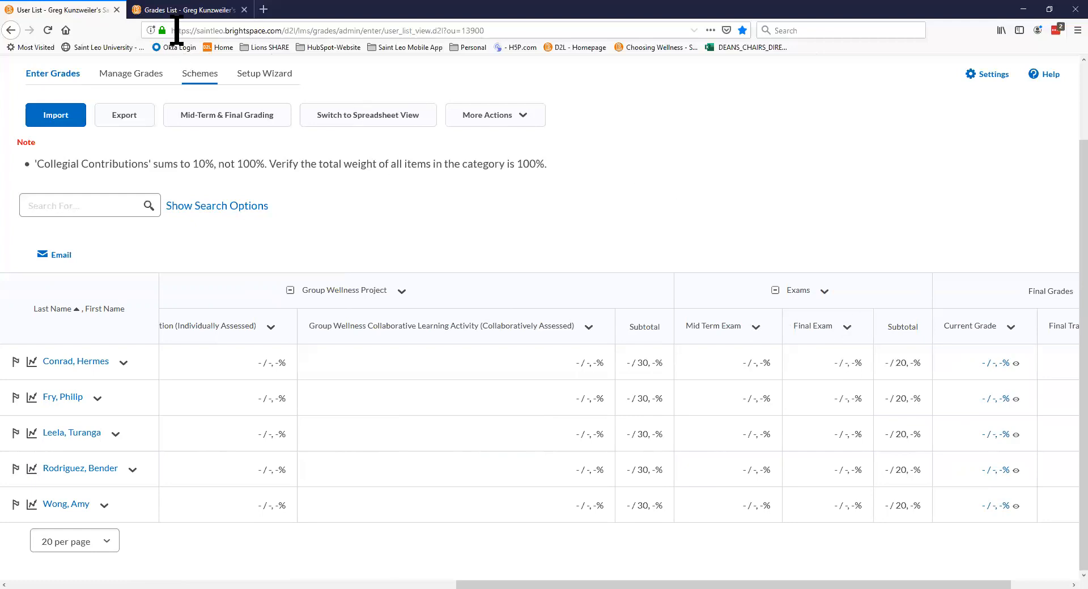
Switch to the other sandbox course's grades list and examine its grade items, categories, points and weights
left_click(195, 13)
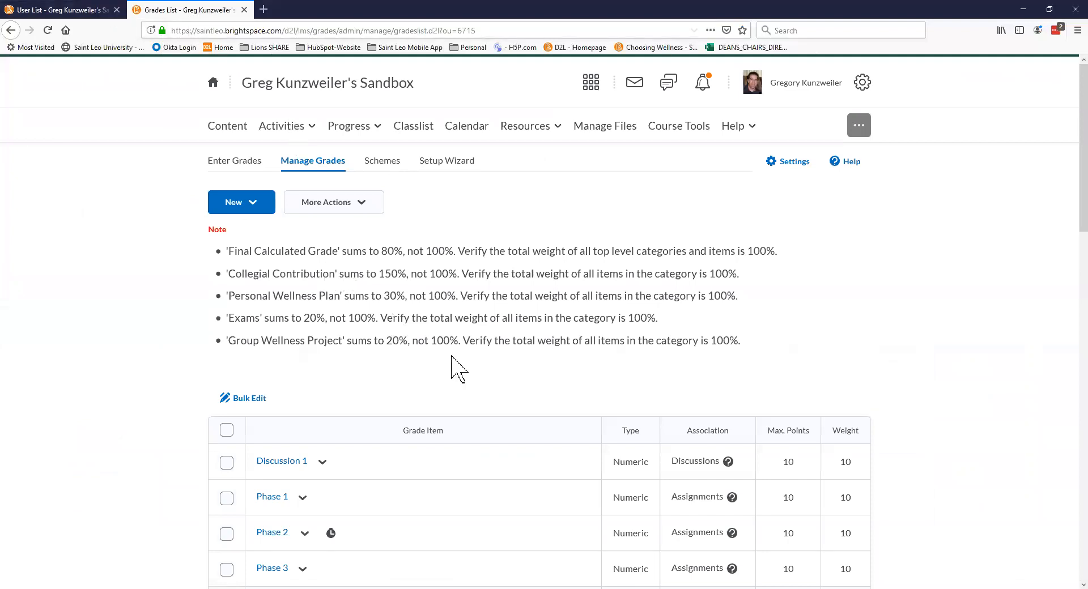
scroll(475, 351, "down", 3)
scroll(498, 364, "down", 1)
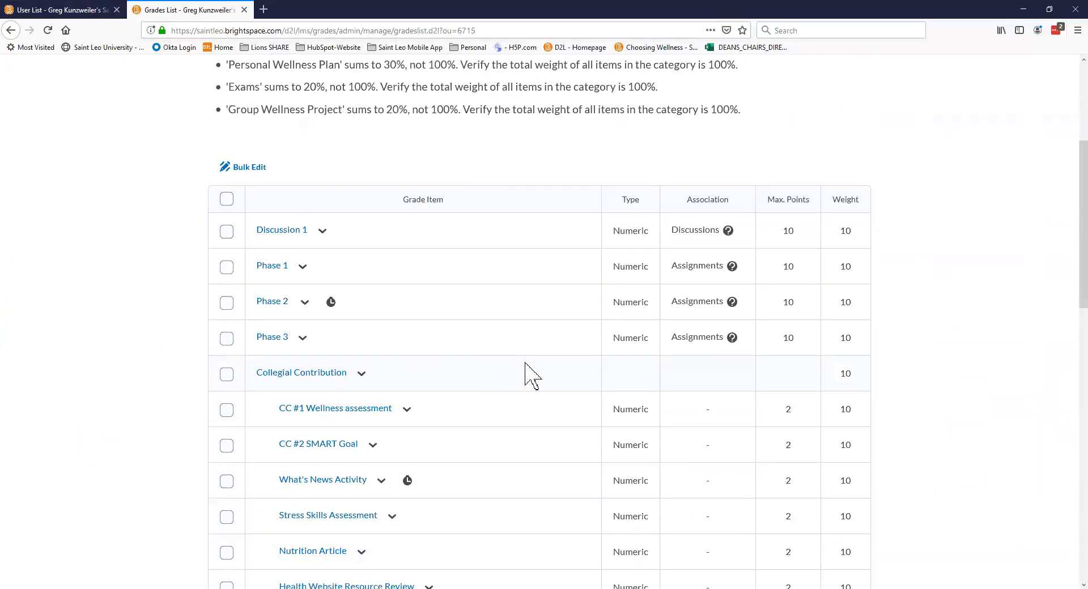
scroll(527, 371, "down", 2)
scroll(527, 374, "down", 2)
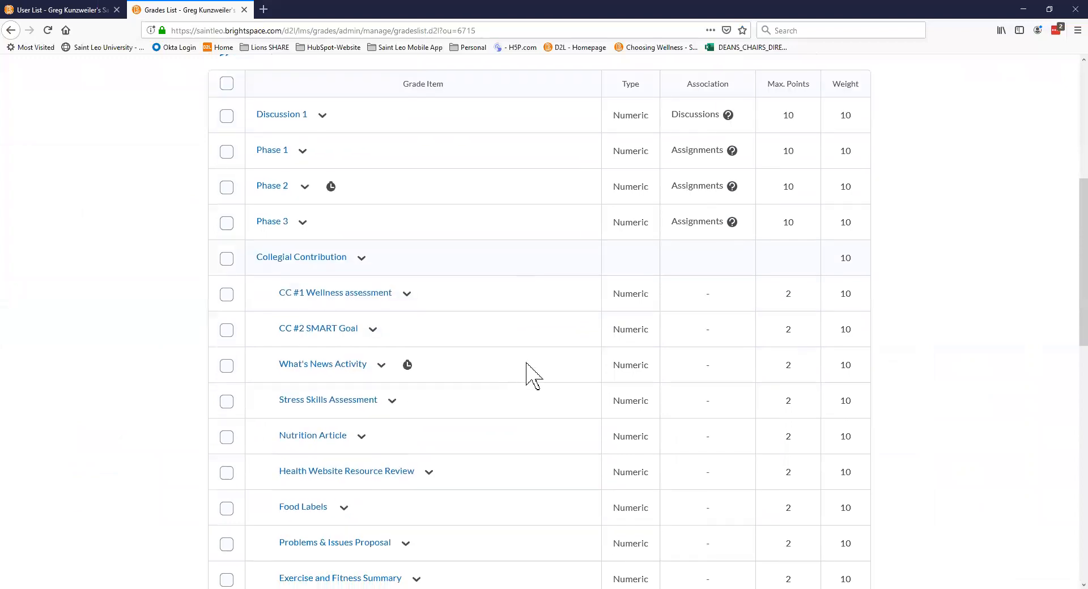
scroll(592, 357, "up", 2)
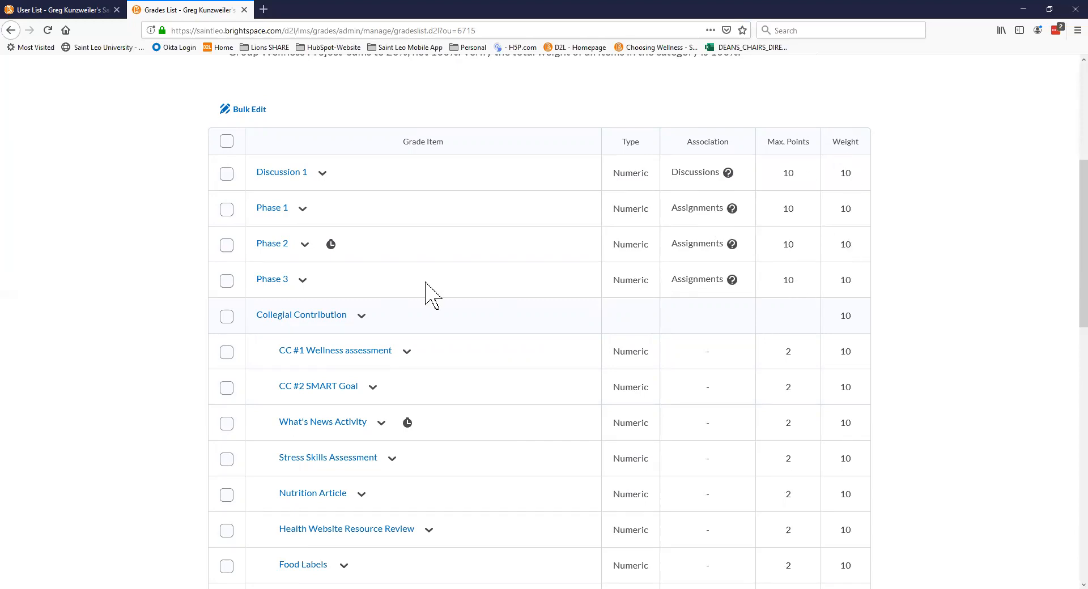
scroll(406, 175, "up", 5)
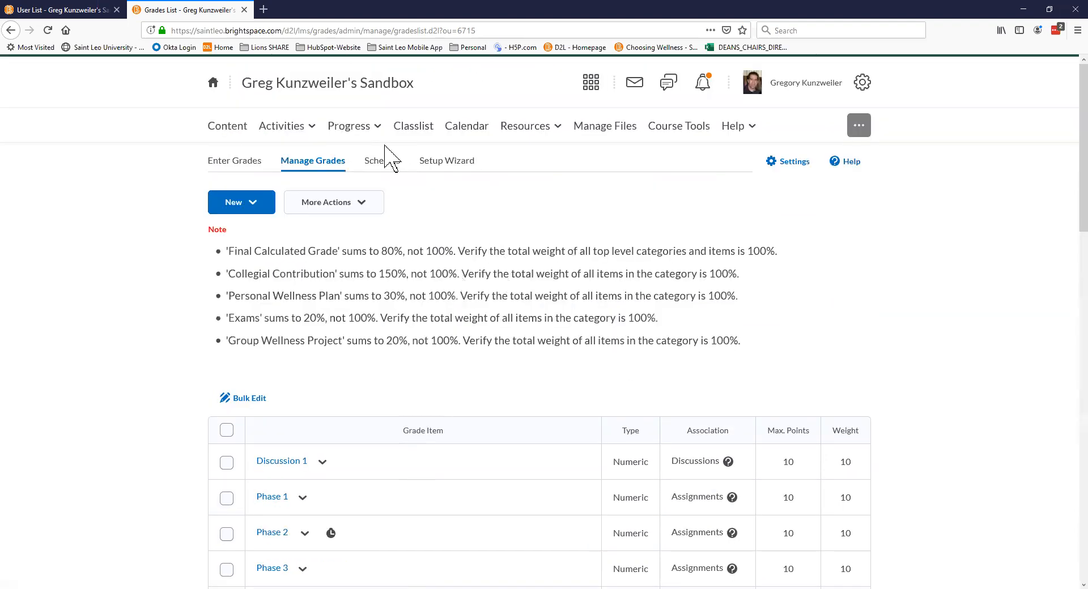
Open the Grades Setup Wizard and review the current grade book settings
left_click(459, 165)
left_click(445, 163)
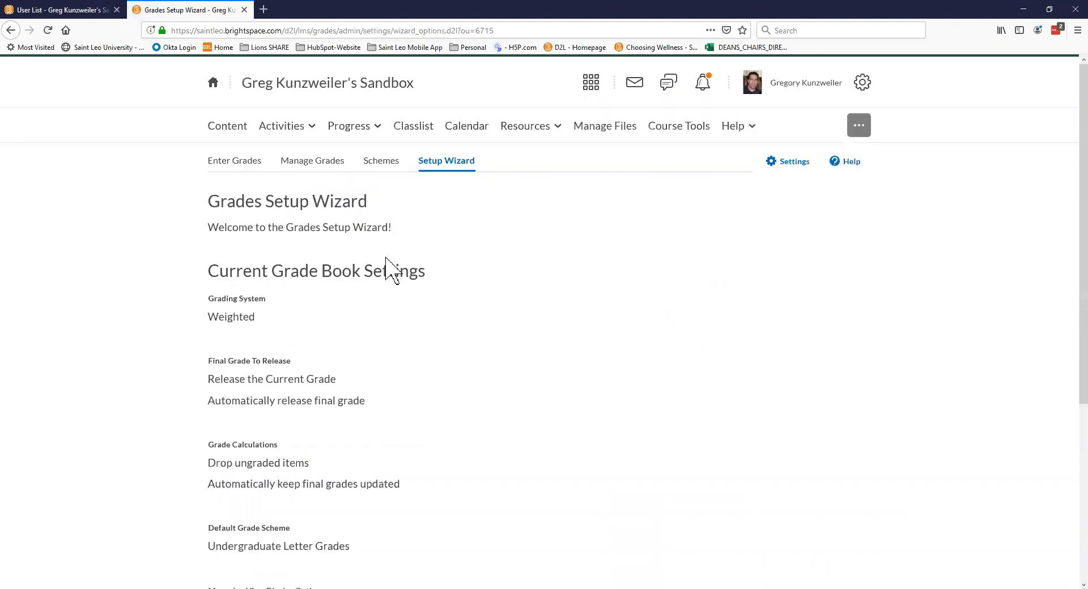
scroll(440, 306, "down", 1)
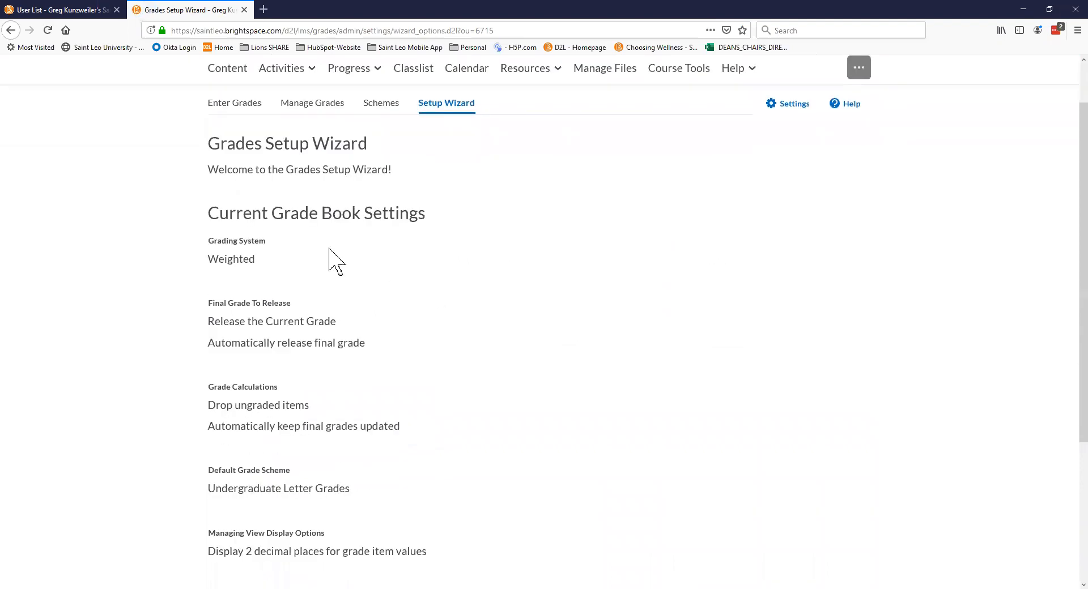
scroll(375, 295, "down", 3)
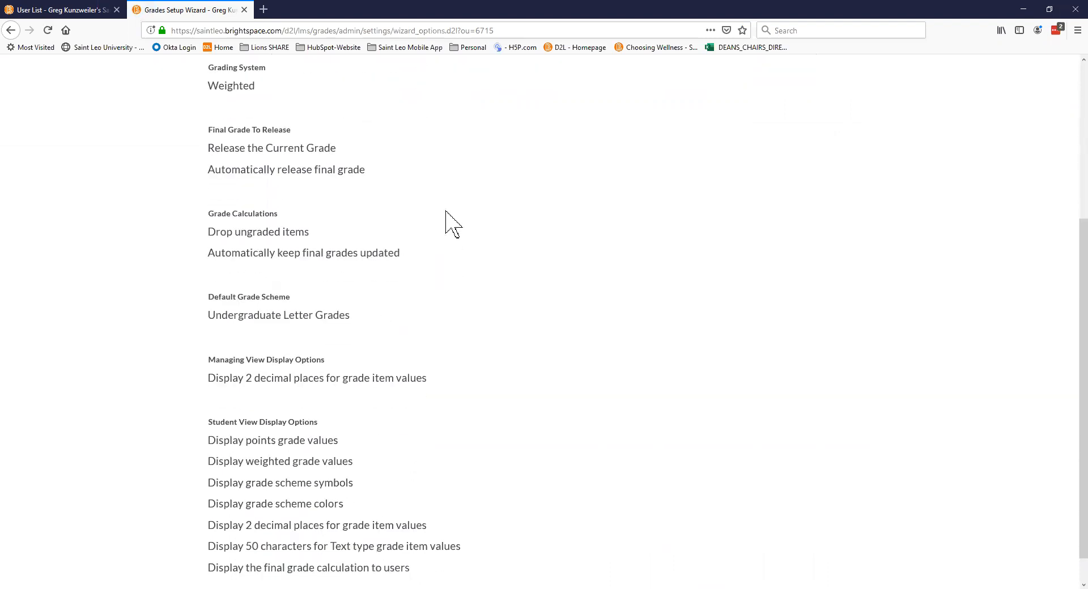
scroll(447, 219, "up", 1)
scroll(447, 241, "down", 2)
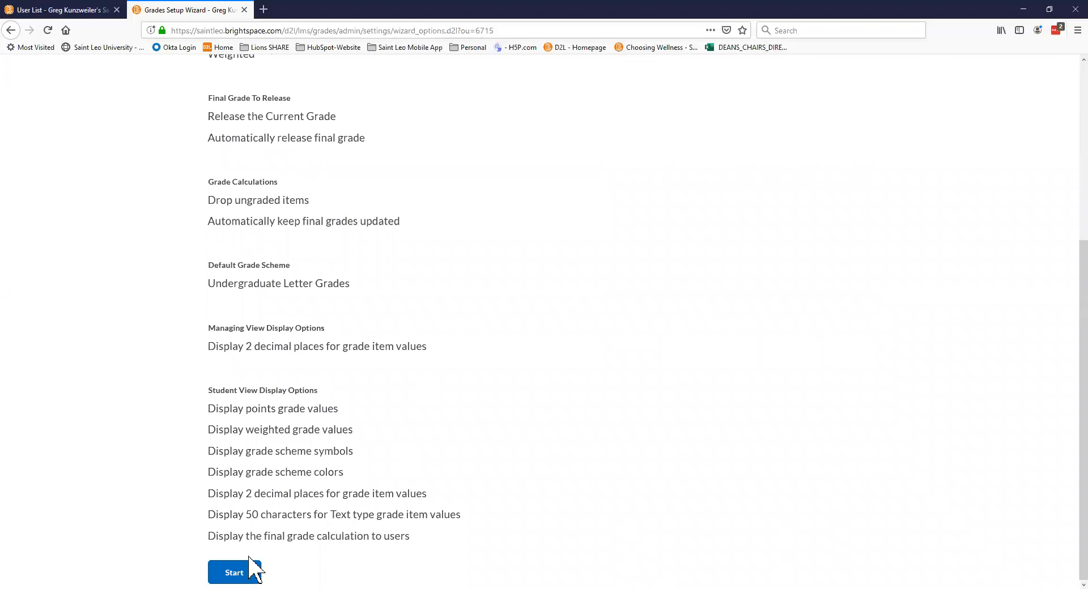
Start the Grades Setup Wizard and accept Weighted as the grading system
left_click(235, 570)
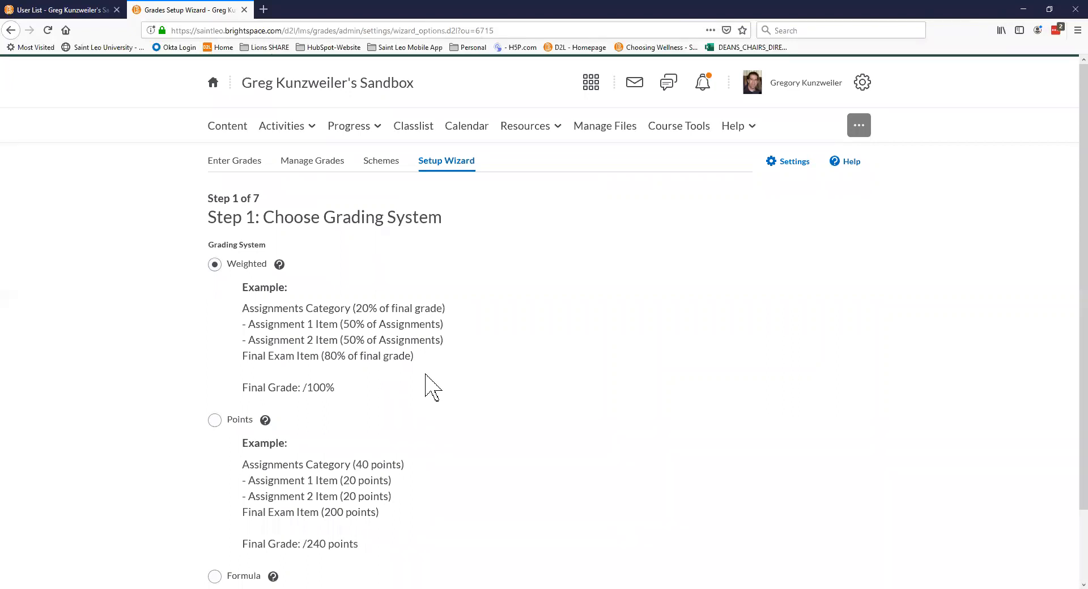
scroll(429, 385, "down", 2)
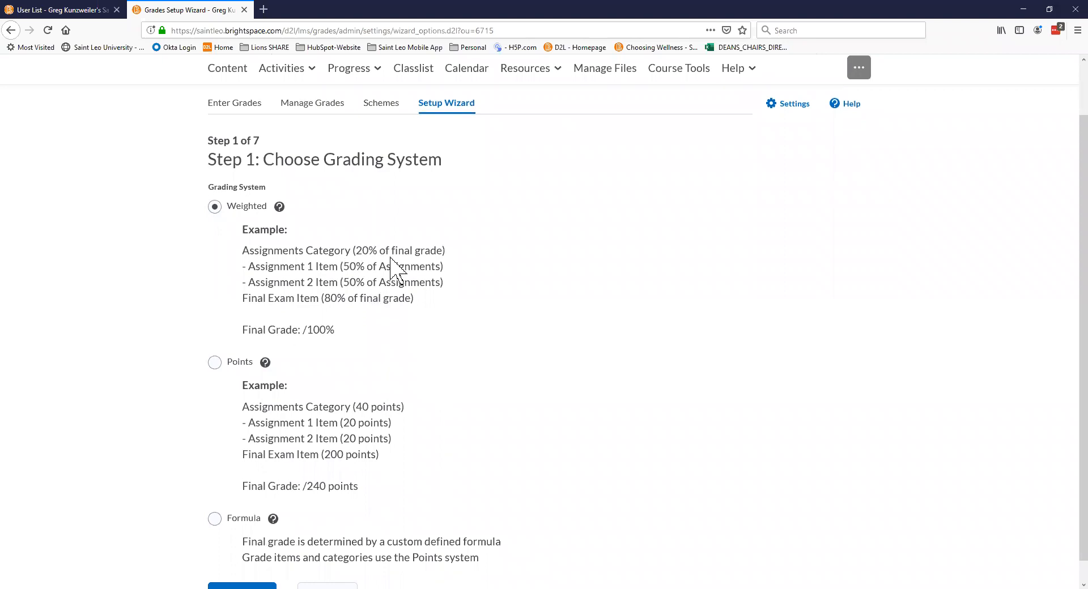
scroll(393, 274, "down", 1)
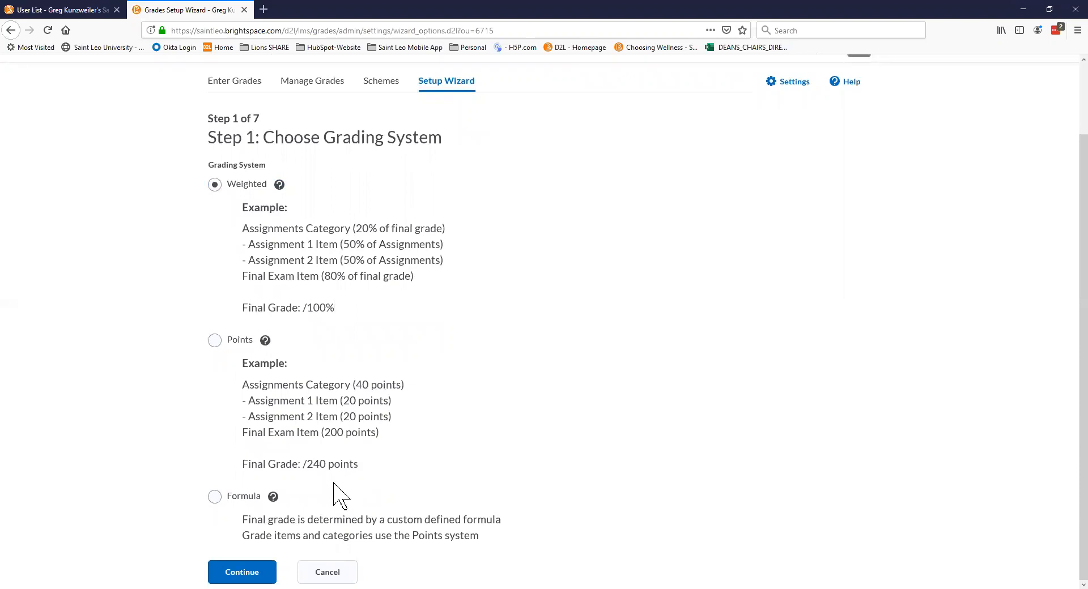
left_click(255, 569)
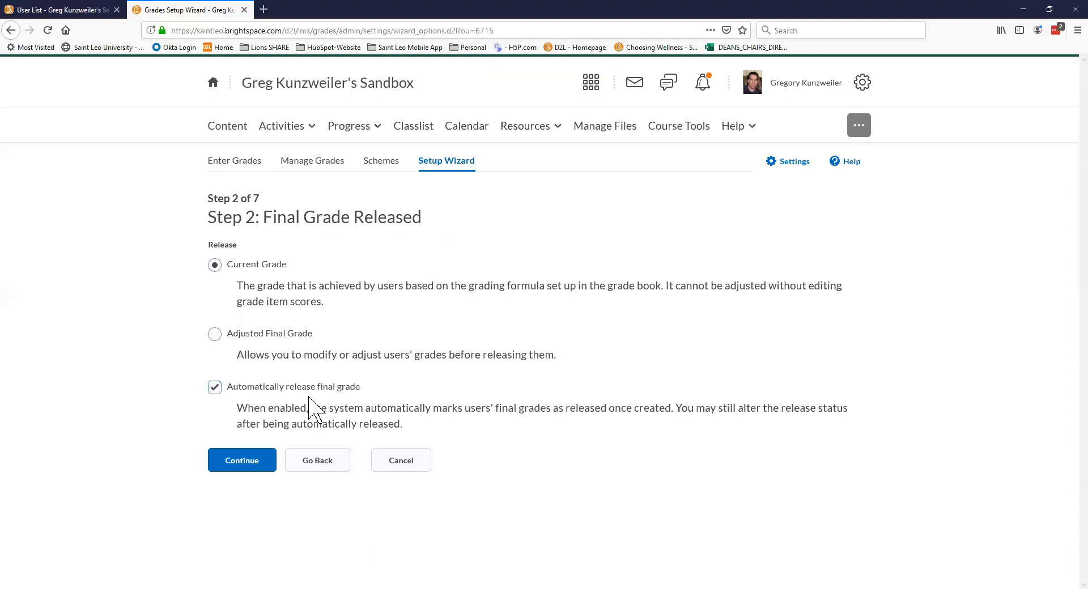
Accept automatic release of the Current Grade, and keep Drop ungraded items with automatic final grade updates
left_click(260, 462)
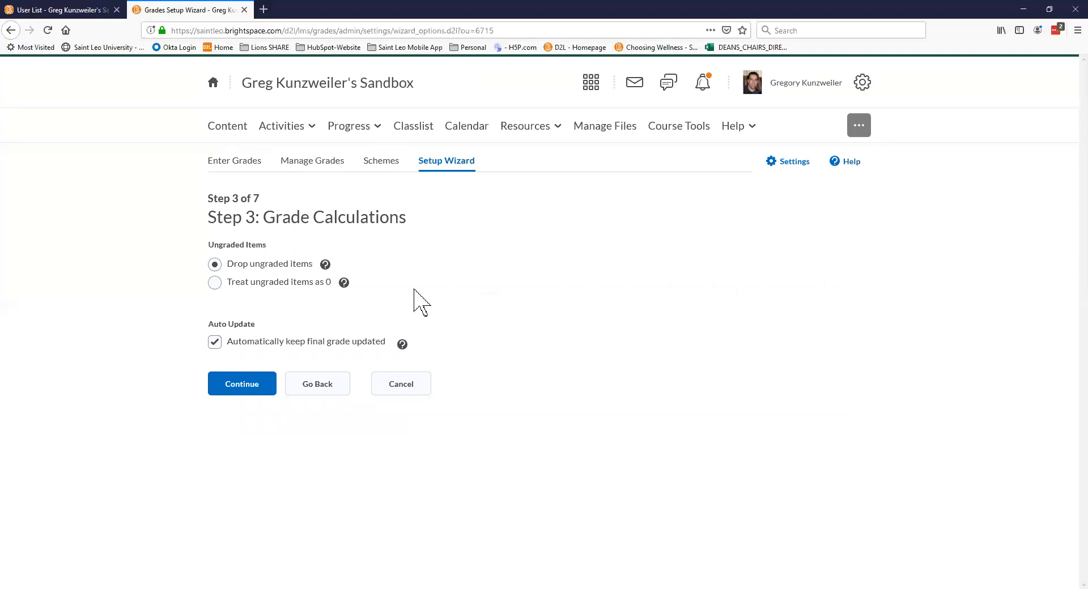
left_click(260, 265)
left_click(253, 390)
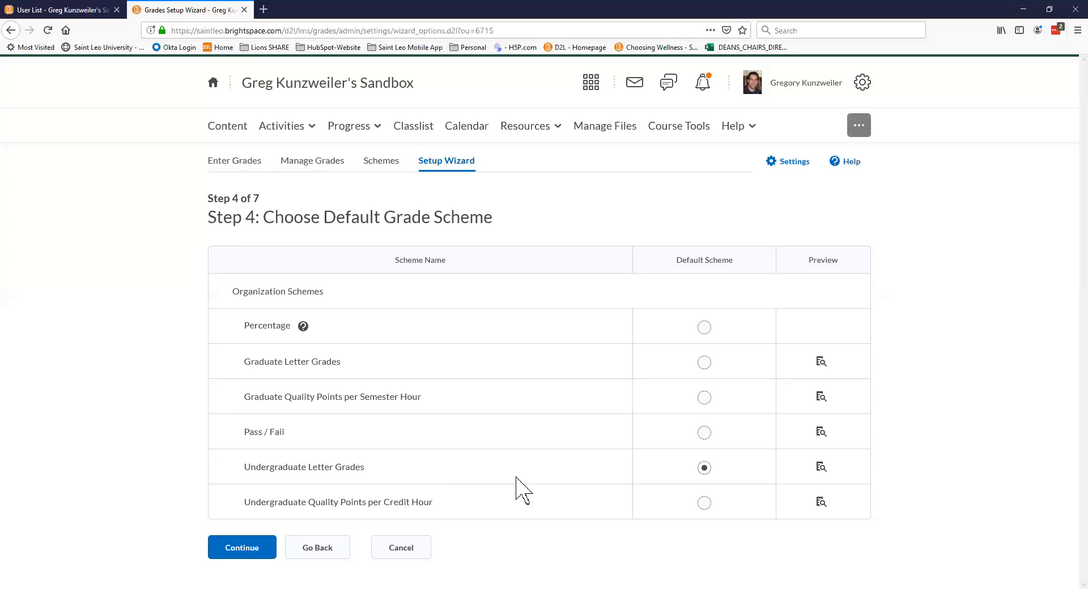
Preview the Undergraduate Letter Grades scheme and accept it as the default grade scheme
left_click(822, 467)
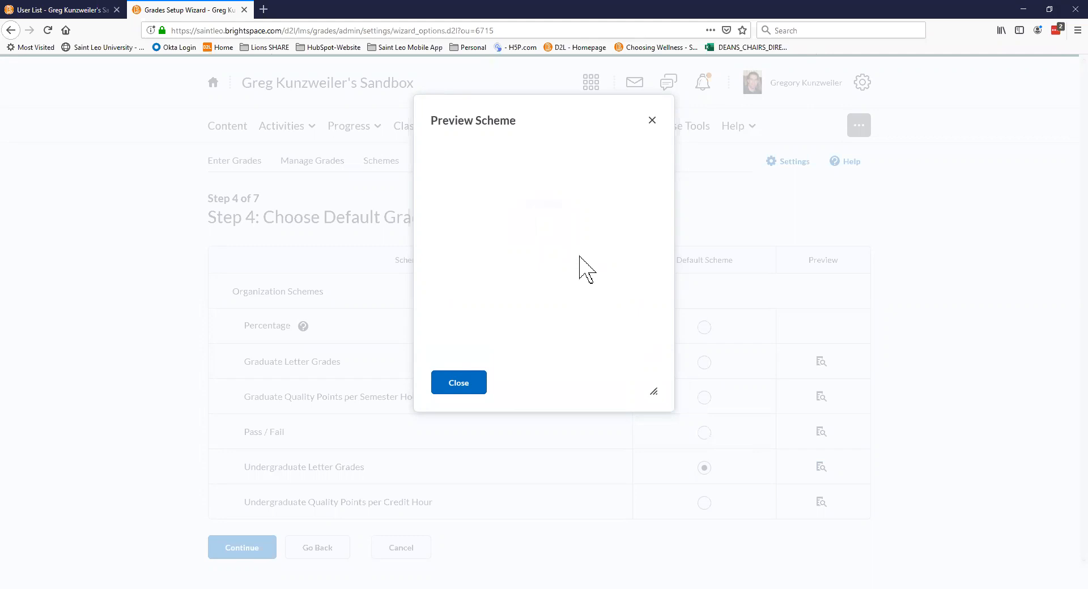
scroll(583, 263, "down", 5)
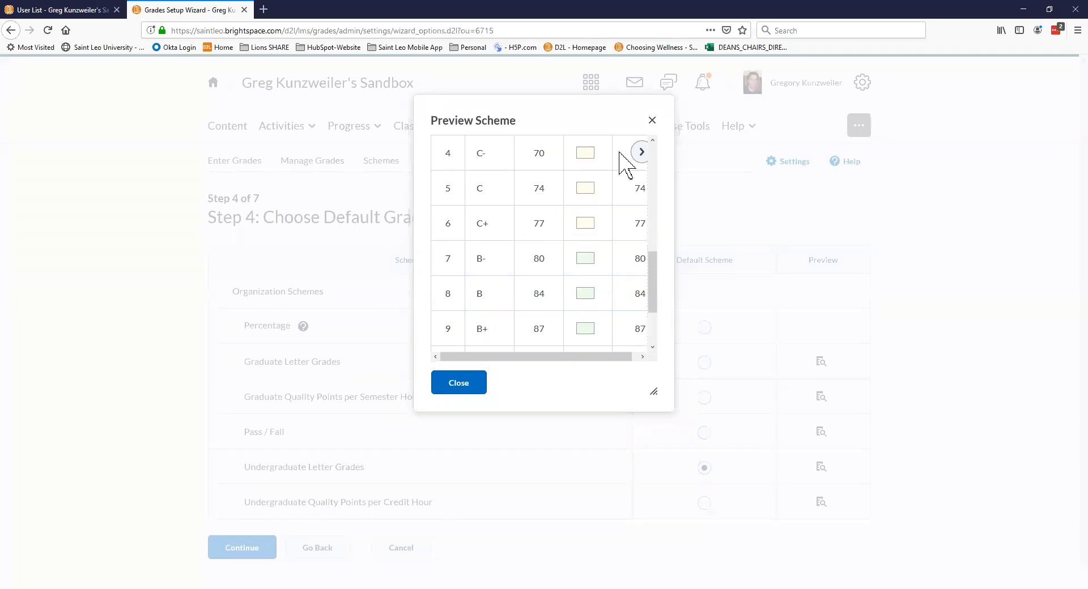
left_click(652, 120)
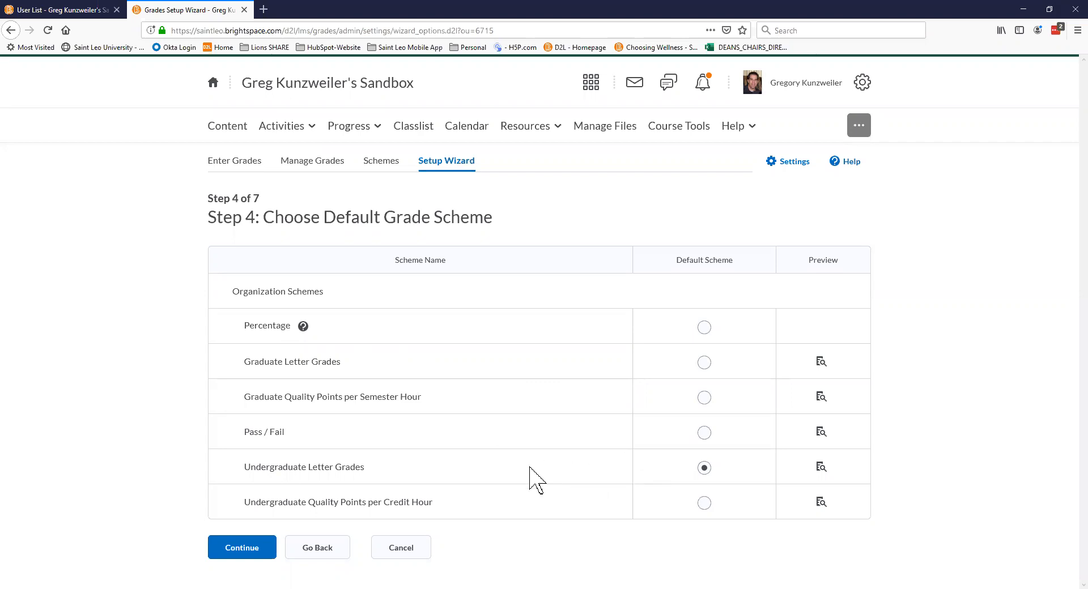
left_click(241, 548)
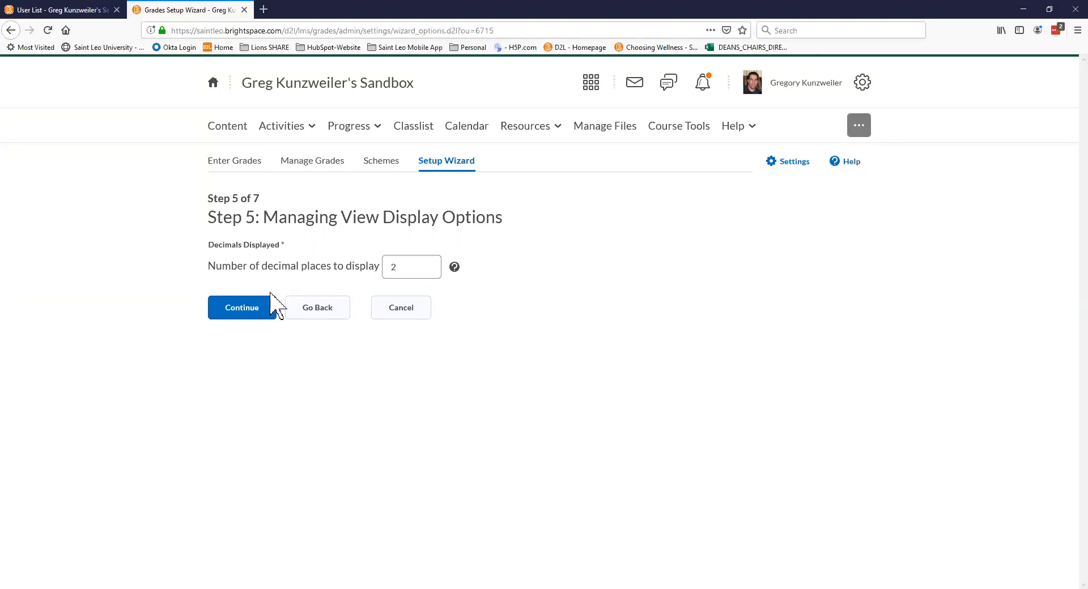
Accept 2 decimal places for the managing view and the student view display options with 50 characters for text items
left_click(245, 308)
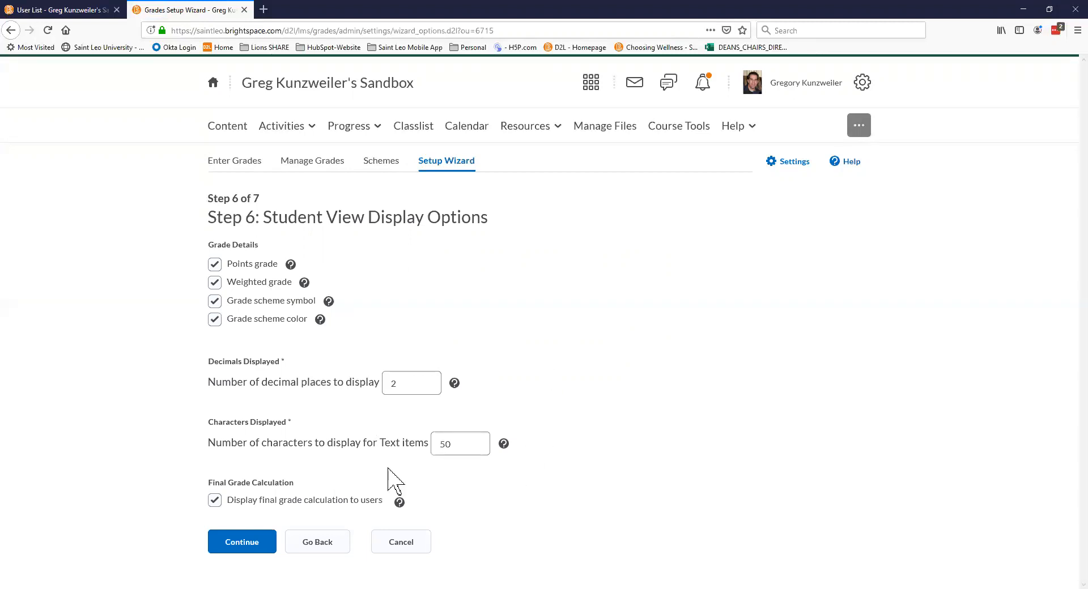
left_click(457, 448)
left_click(248, 543)
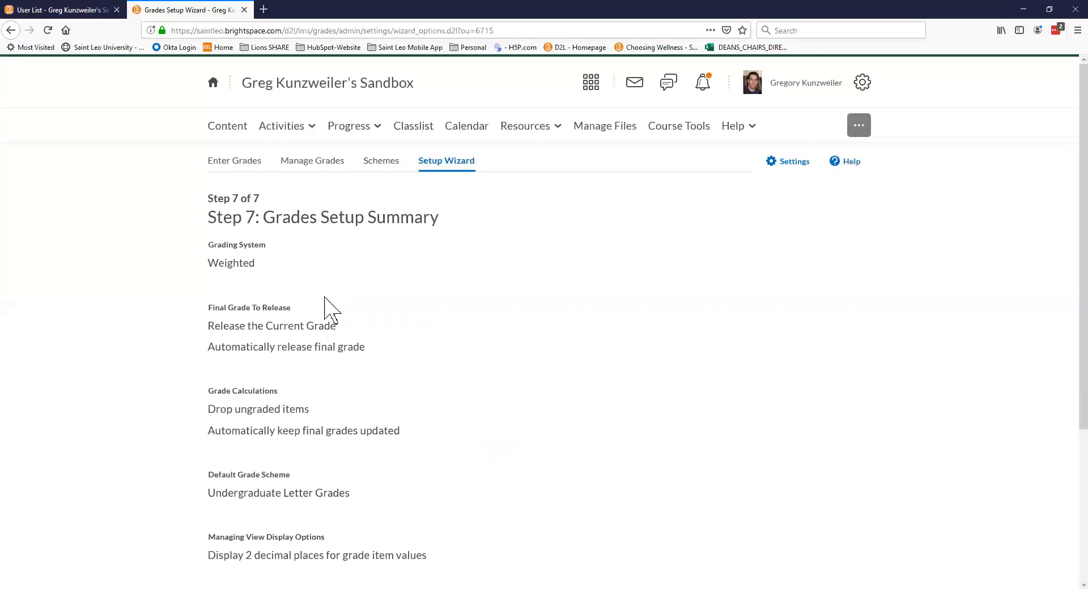
Review the grades setup summary and finish the wizard
scroll(325, 307, "down", 1)
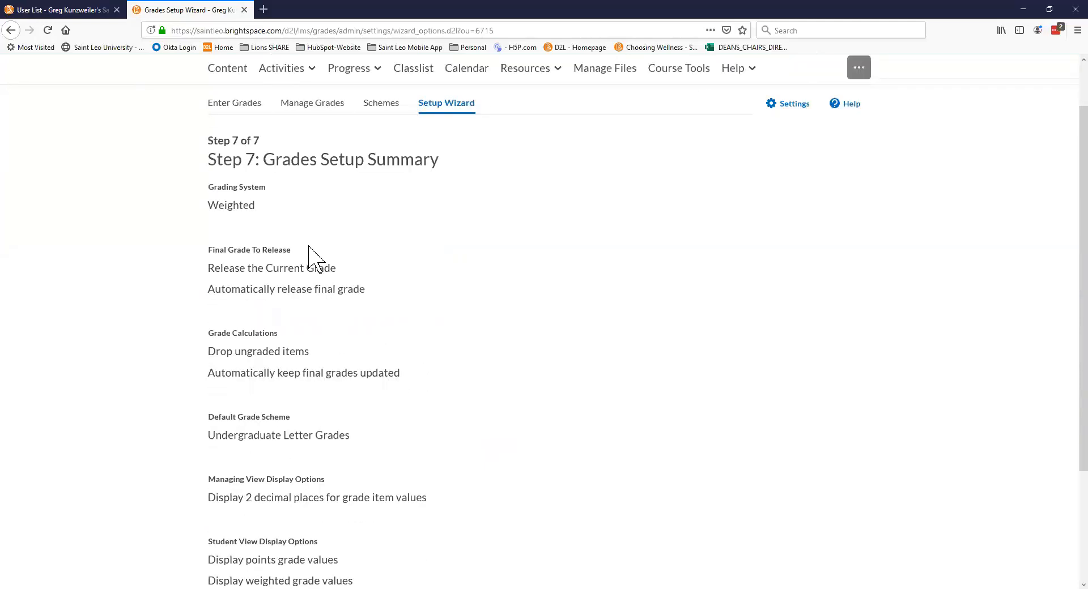
scroll(323, 286, "down", 1)
scroll(359, 342, "down", 1)
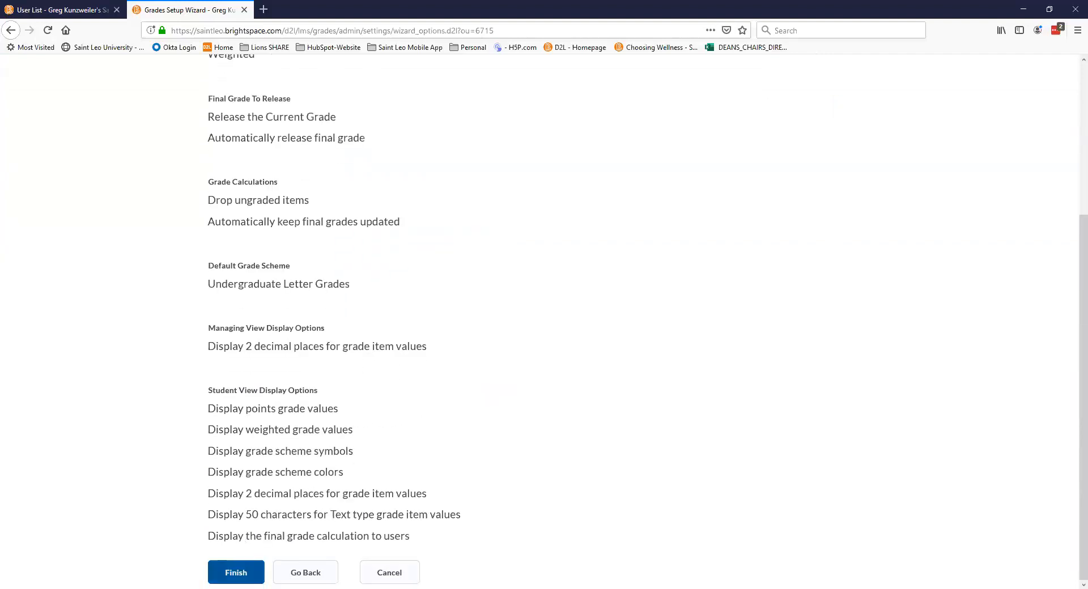
left_click(241, 570)
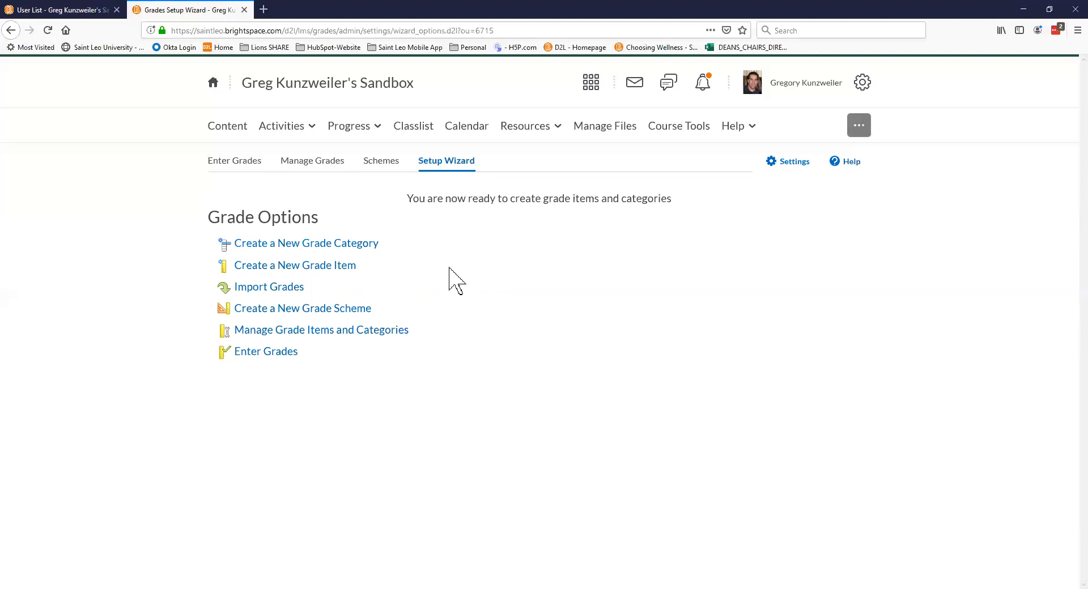
Start a new grade category named Project 2, keeping its weight at 10
left_click(366, 245)
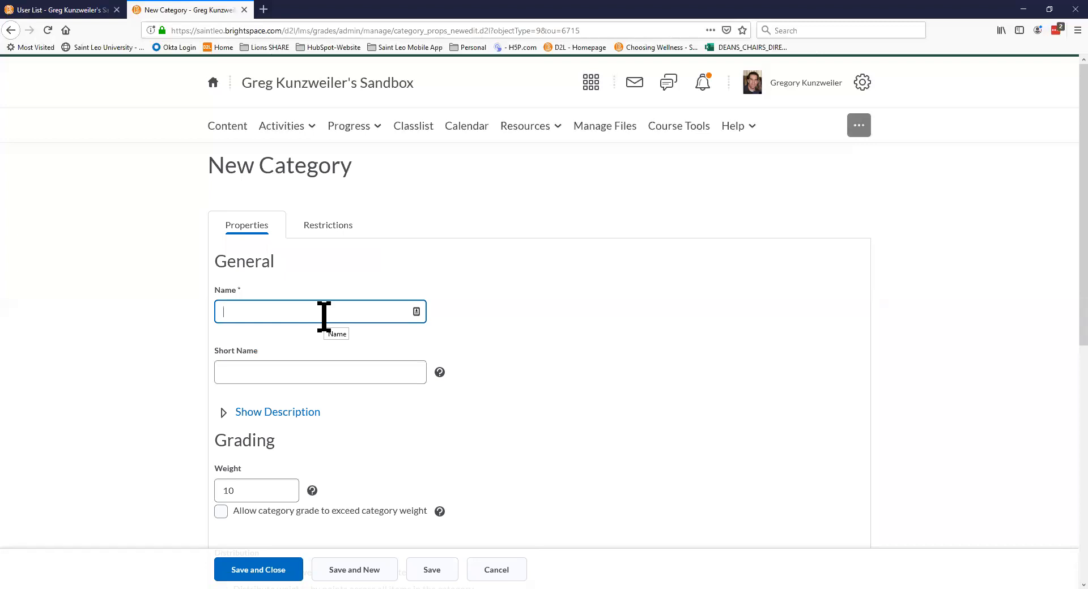
type("Project 2")
left_click(282, 381)
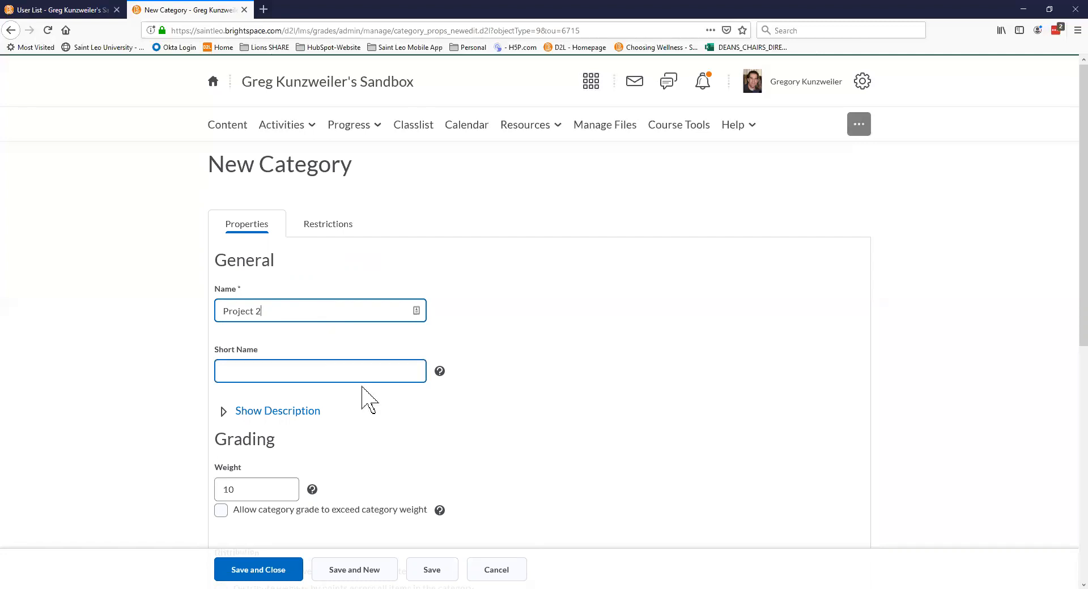
scroll(369, 400, "down", 3)
left_click(256, 316)
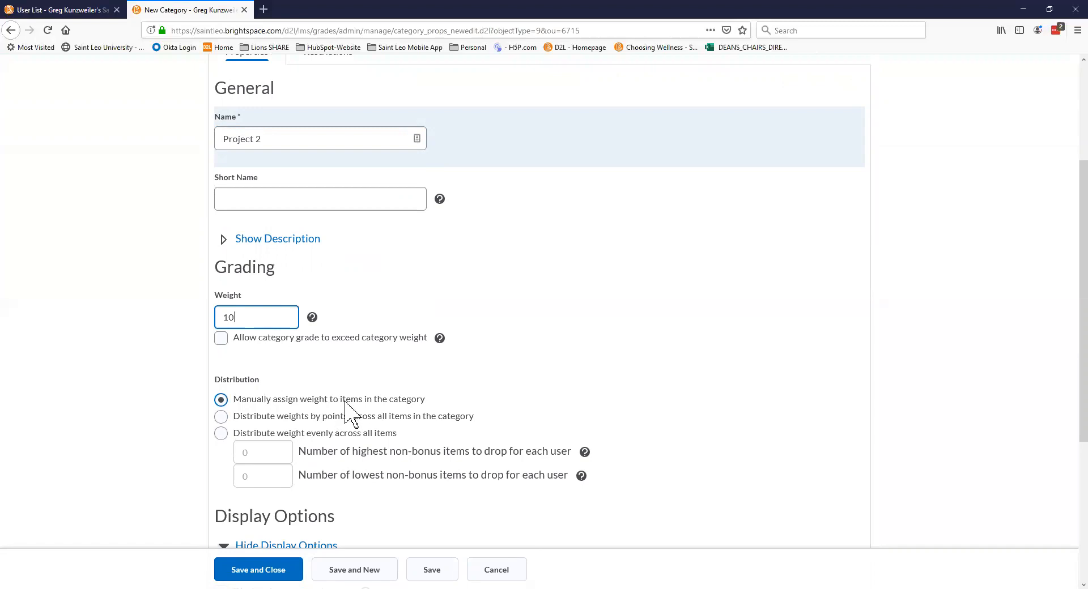
Set the category to distribute weights by points across all its items, and save and close it
scroll(364, 395, "down", 1)
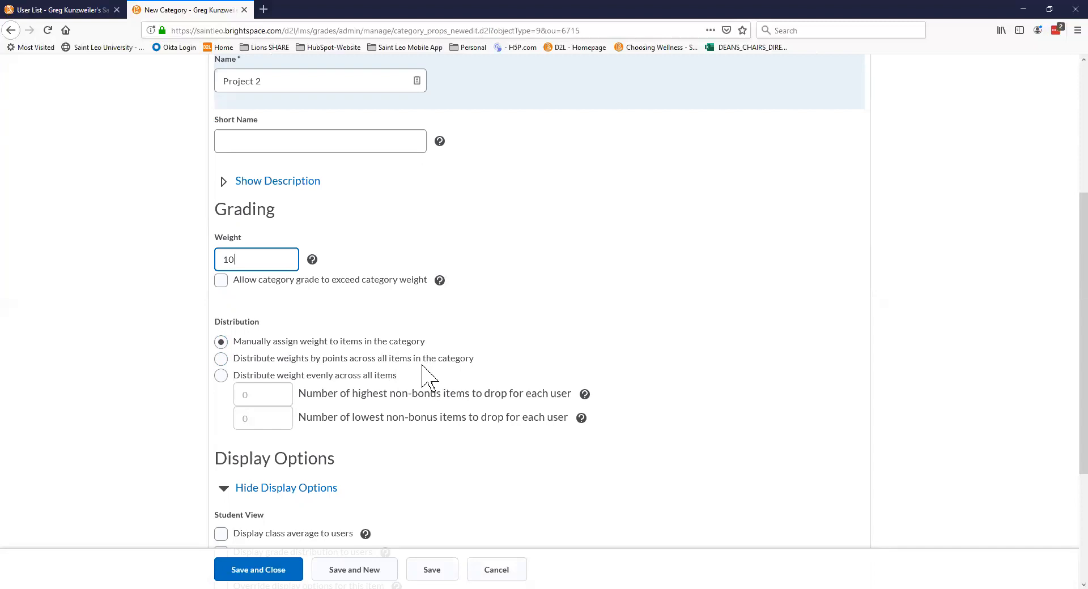
left_click(329, 359)
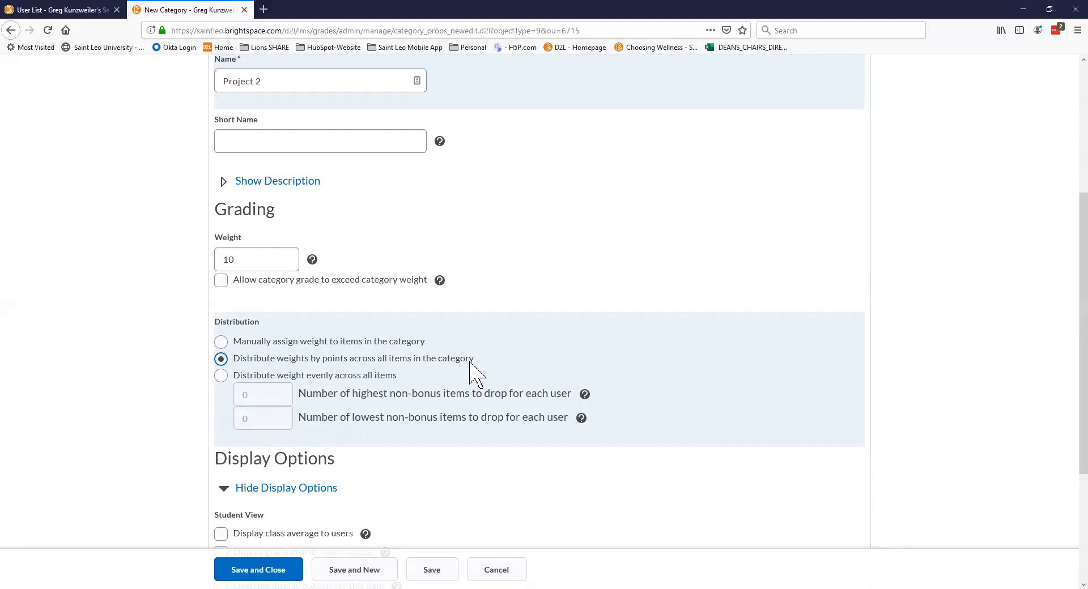
scroll(474, 376, "down", 4)
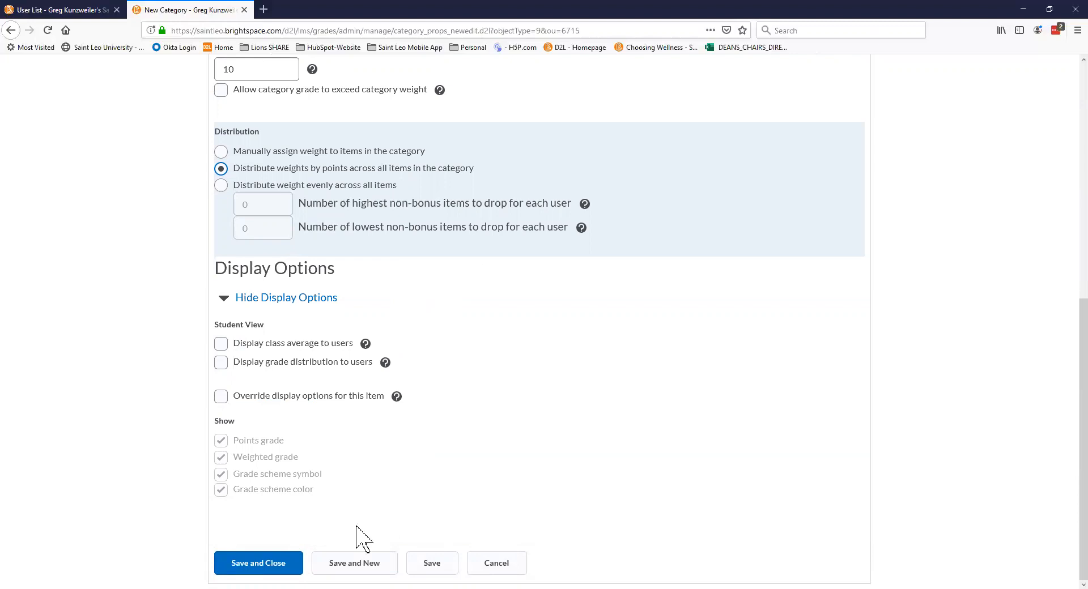
left_click(282, 561)
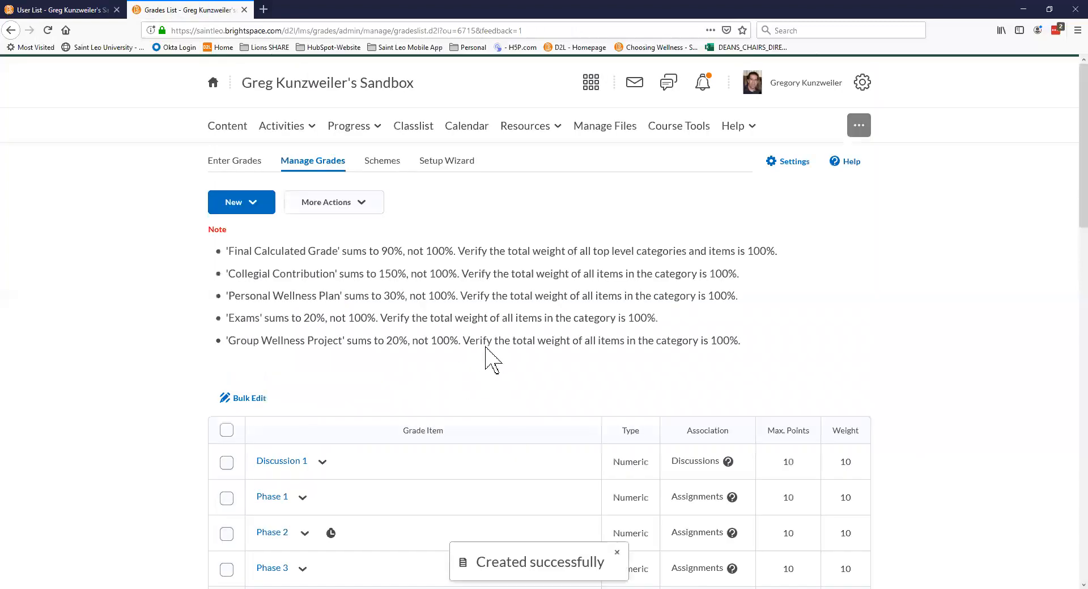
Look through the grade items list and check the actions available for the Project 2 category
scroll(504, 363, "down", 4)
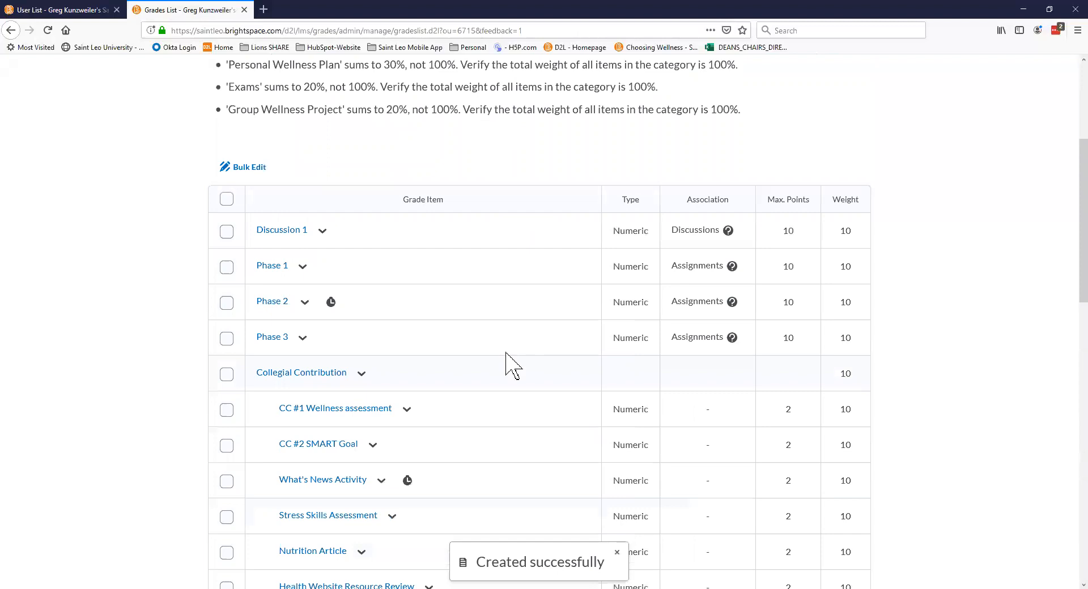
scroll(506, 365, "up", 2)
scroll(506, 364, "up", 3)
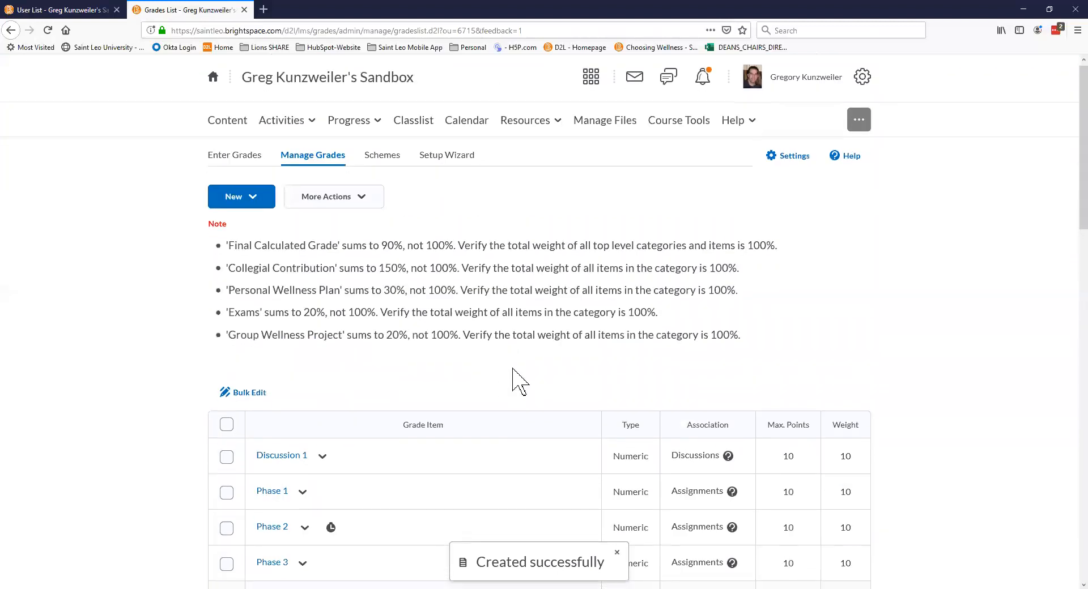
scroll(510, 371, "down", 12)
scroll(517, 382, "down", 7)
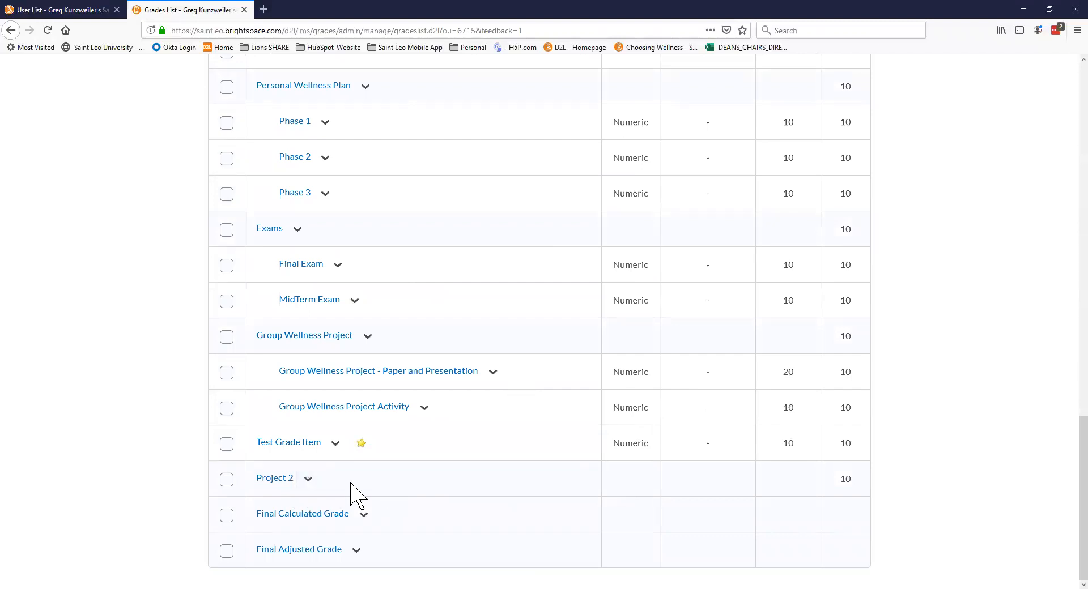
left_click(307, 479)
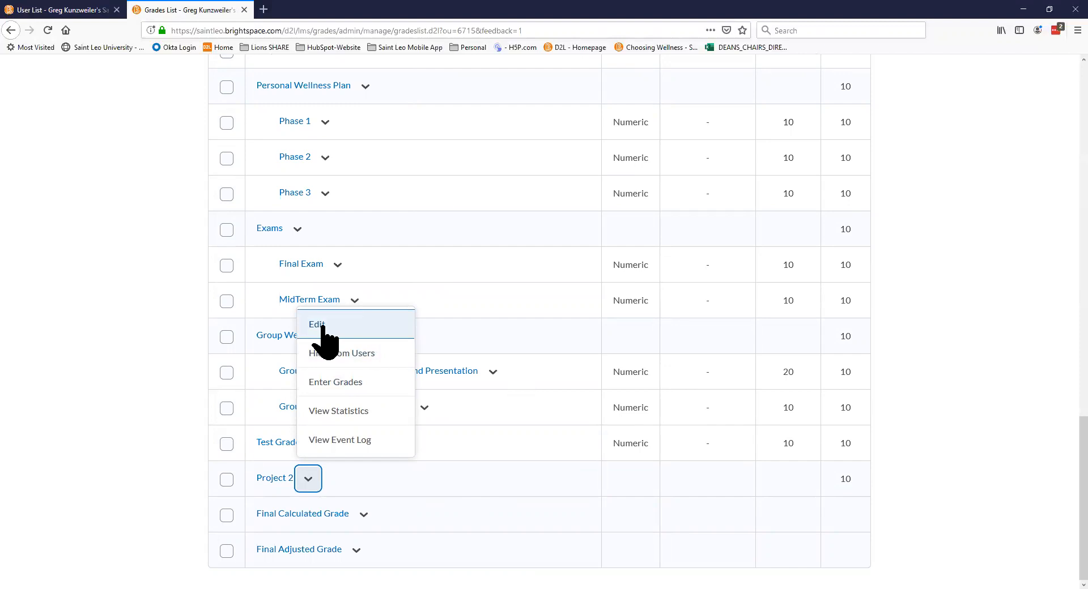
left_click(483, 502)
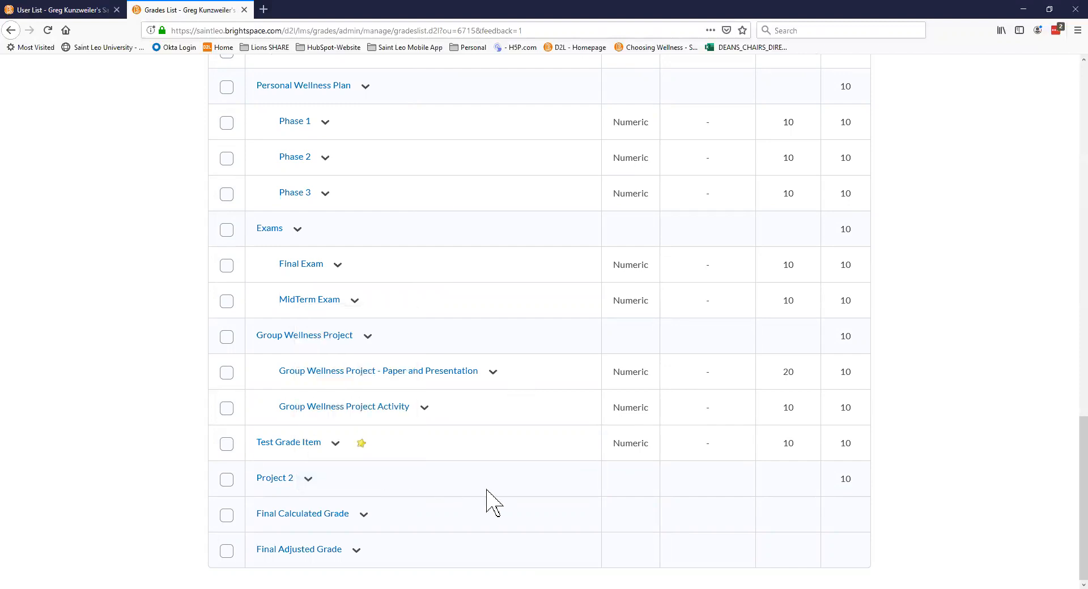
Start a new grade item and choose the Numeric type after reviewing the available grade item types
scroll(493, 503, "up", 15)
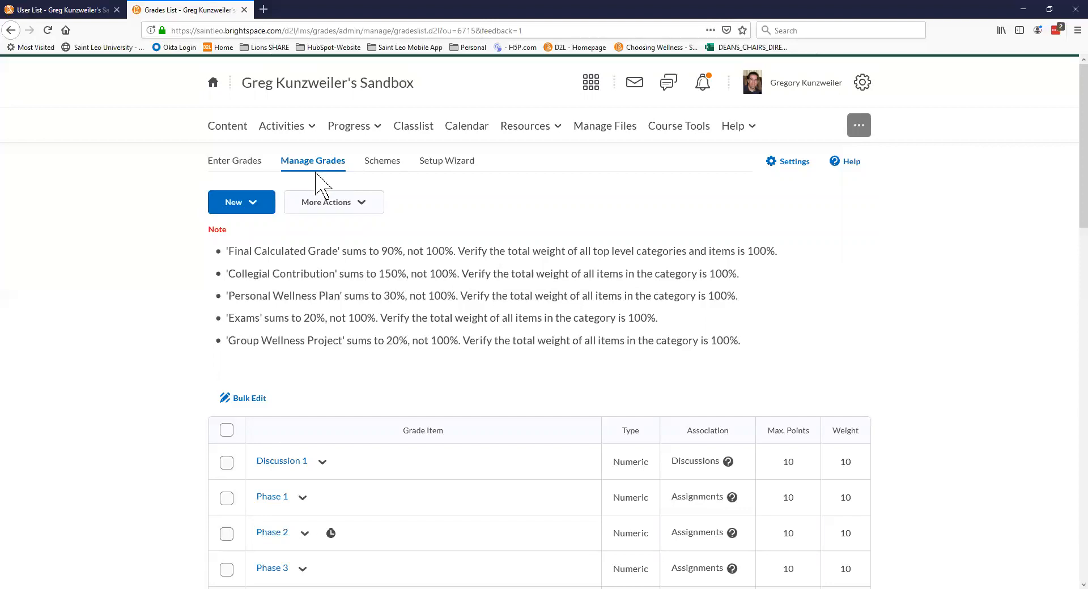
left_click(255, 207)
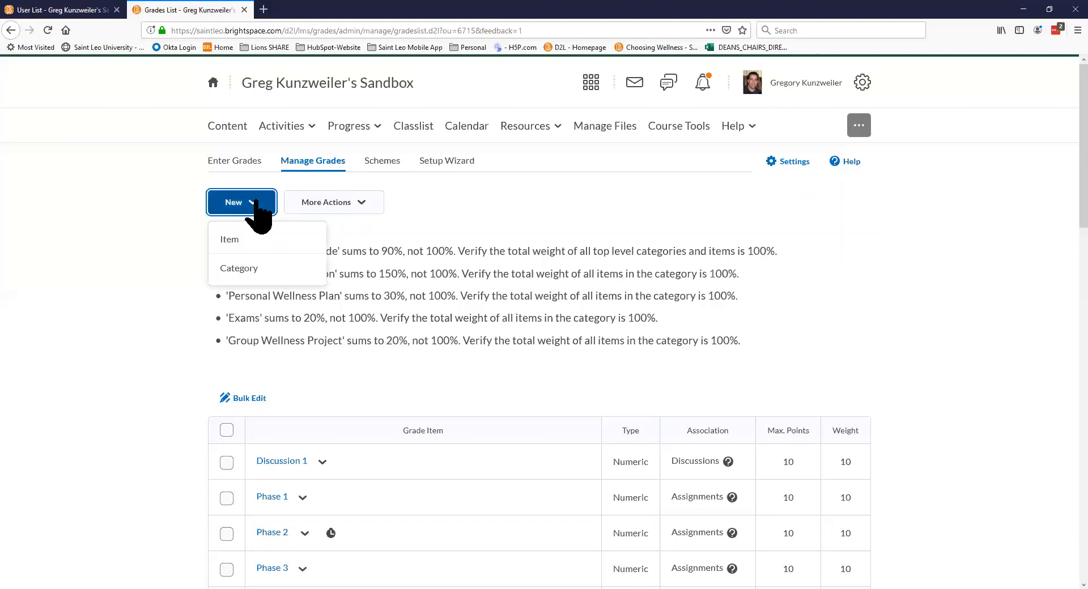
left_click(230, 240)
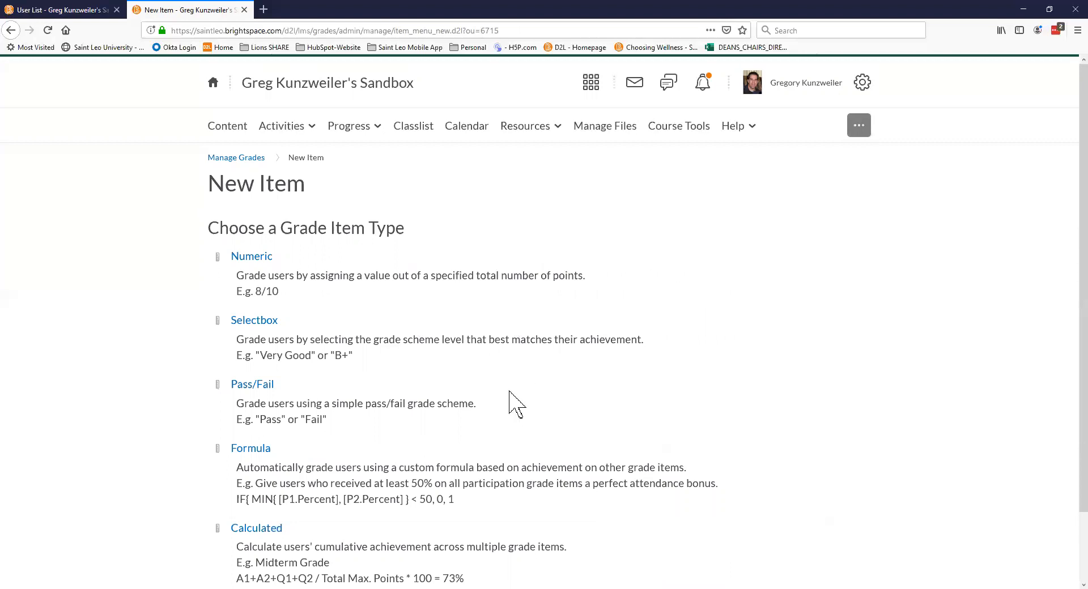
scroll(520, 402, "down", 1)
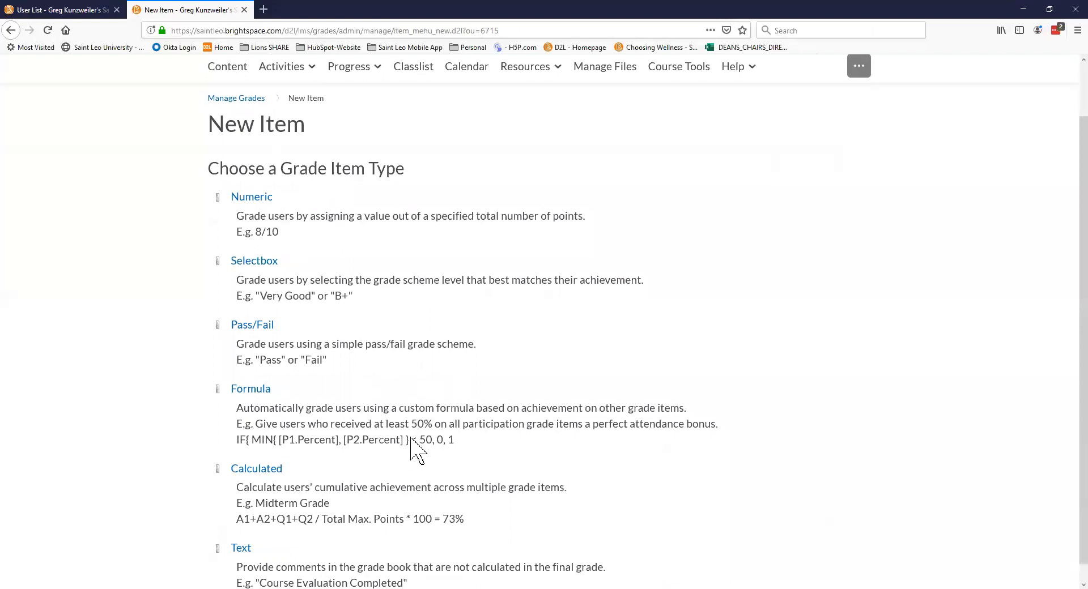
scroll(413, 419, "down", 1)
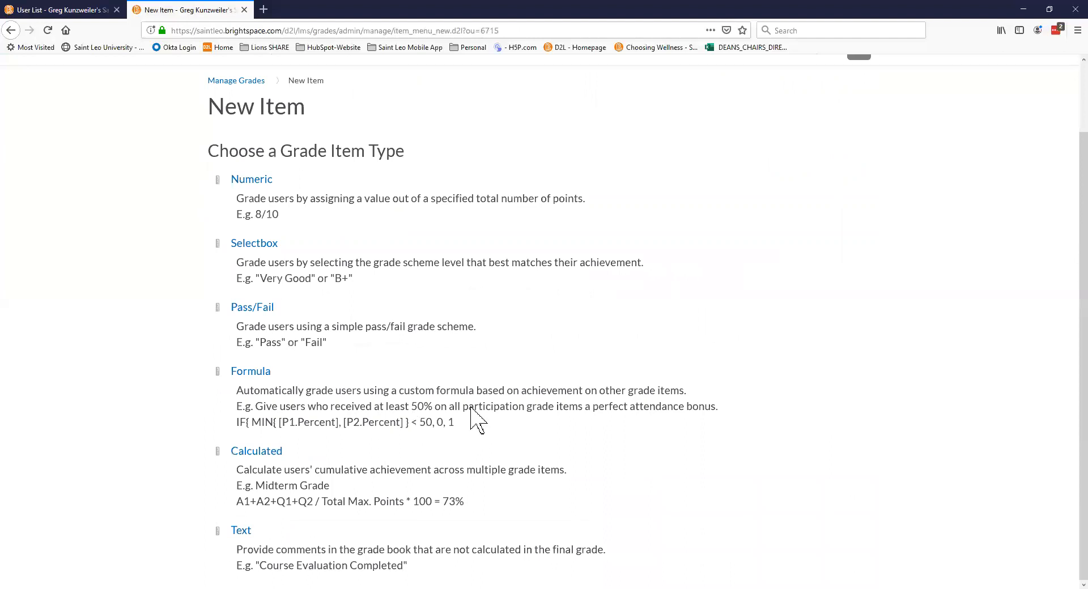
scroll(471, 419, "up", 3)
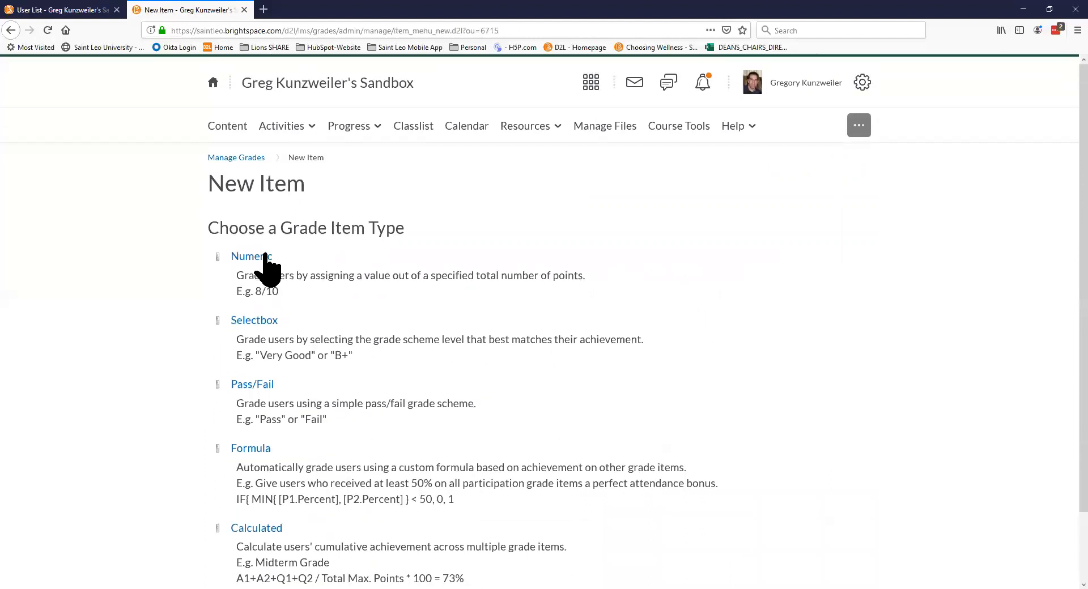
left_click(262, 256)
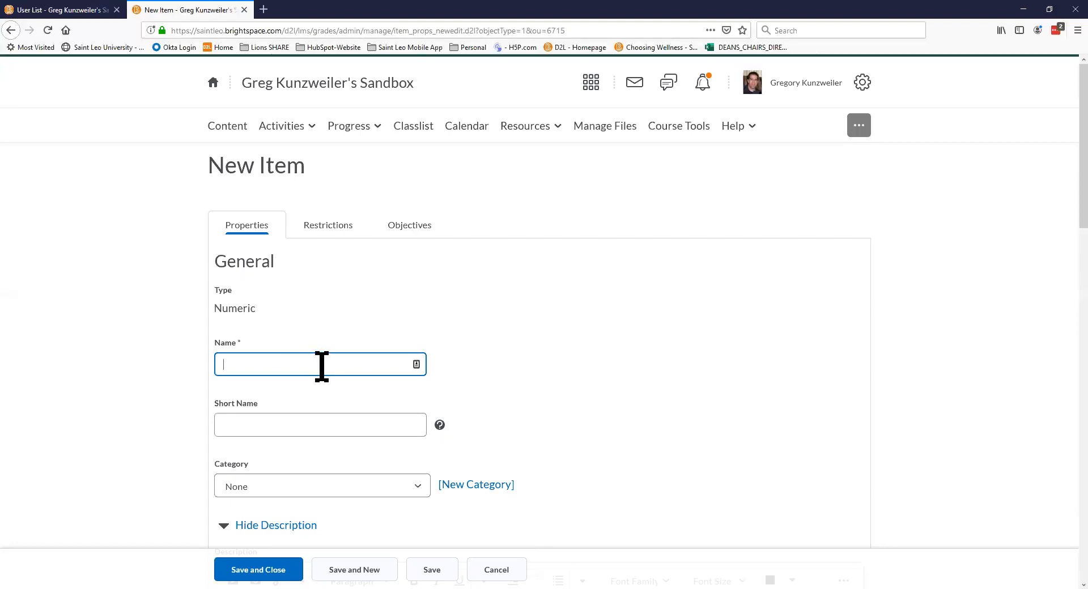
Name the grade item "Priject 2 - Introduction" and assign it to the Project 2 category
type("Priject 2 - Introc")
type("uction")
scroll(317, 422, "down", 3)
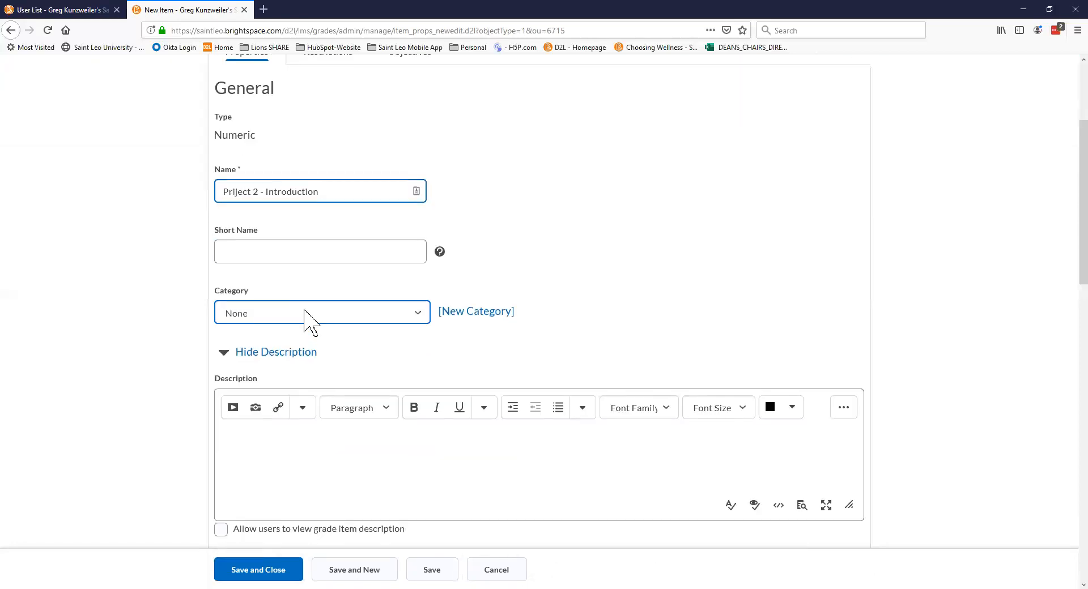
left_click(307, 315)
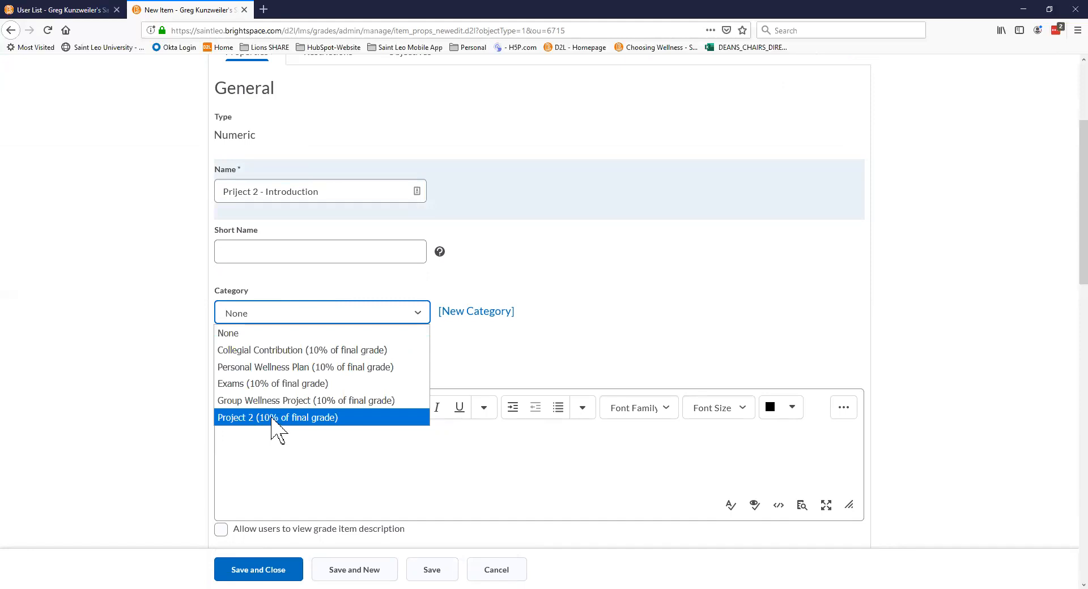
left_click(278, 417)
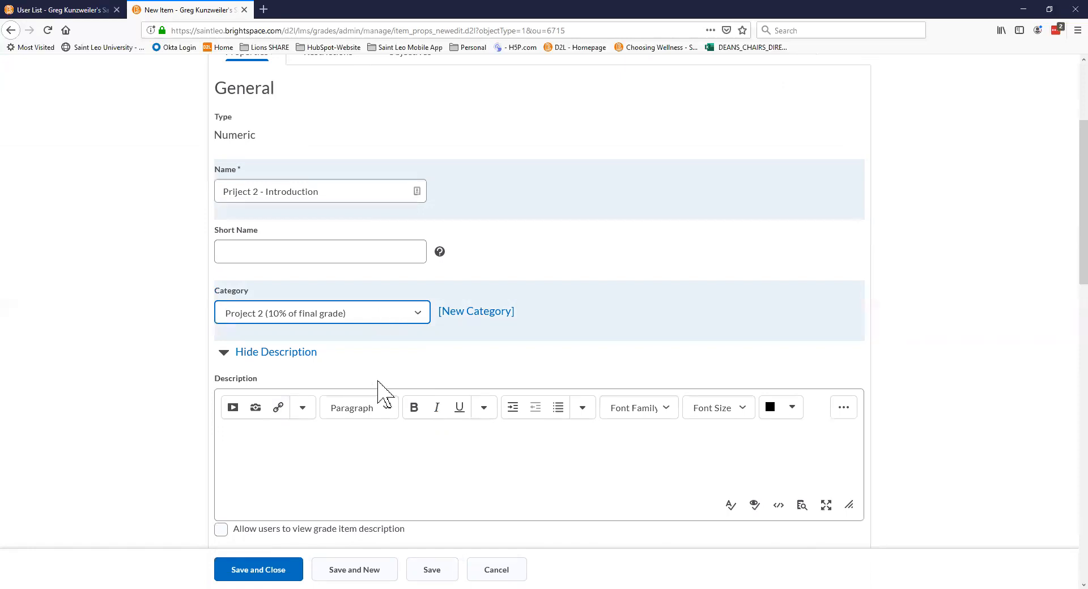
Enter "Description" as the item's description and allow users to view the grade item description
scroll(385, 394, "down", 3)
left_click(344, 304)
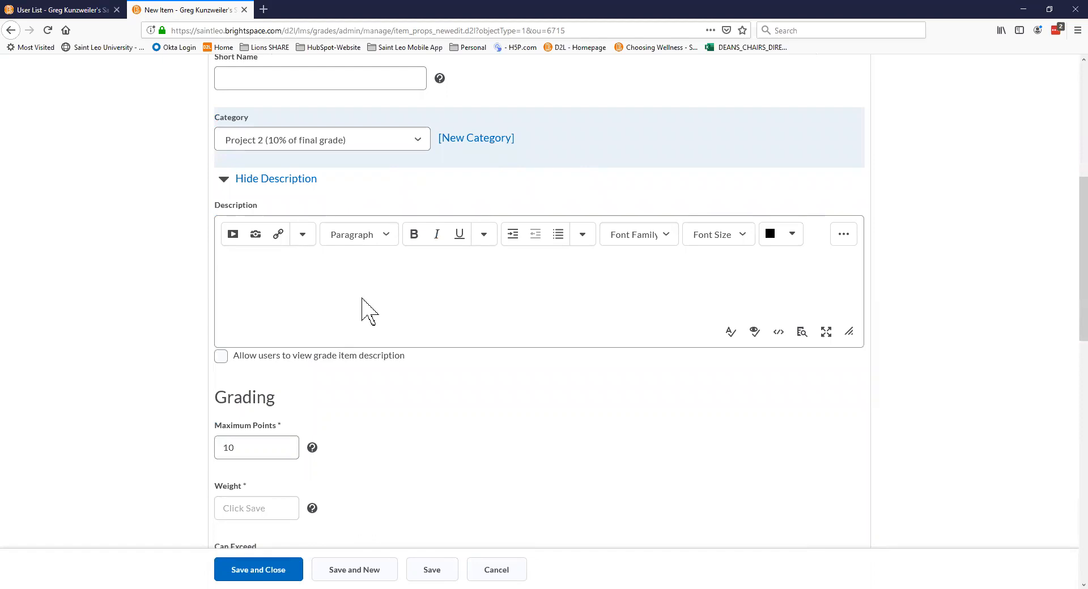
type("Descriptiopn")
key("BackSpace")
key("BackSpace")
key("BackSpace")
type("on")
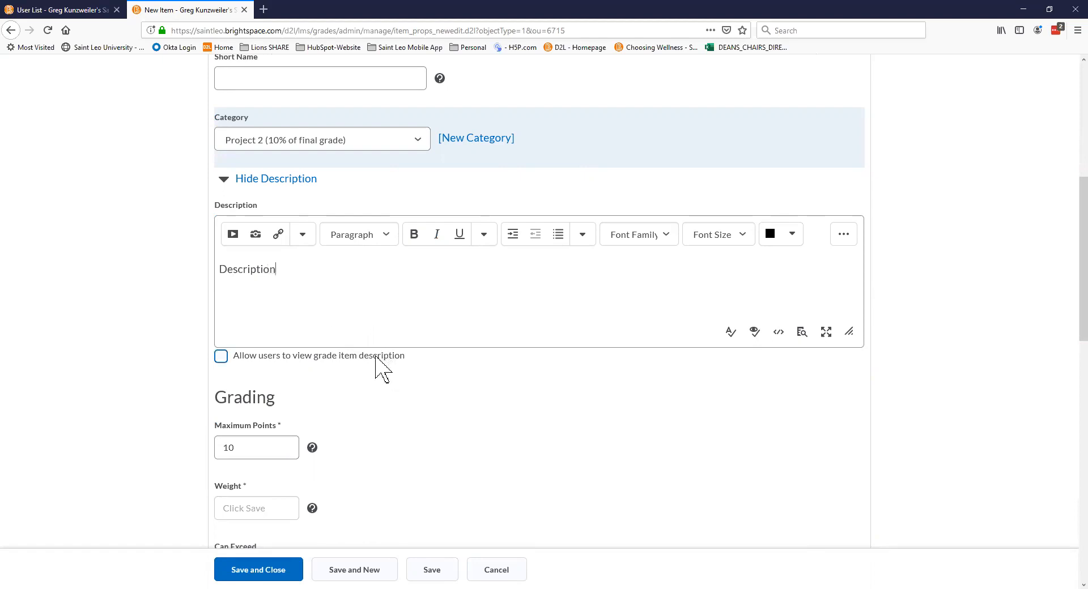
left_click(377, 356)
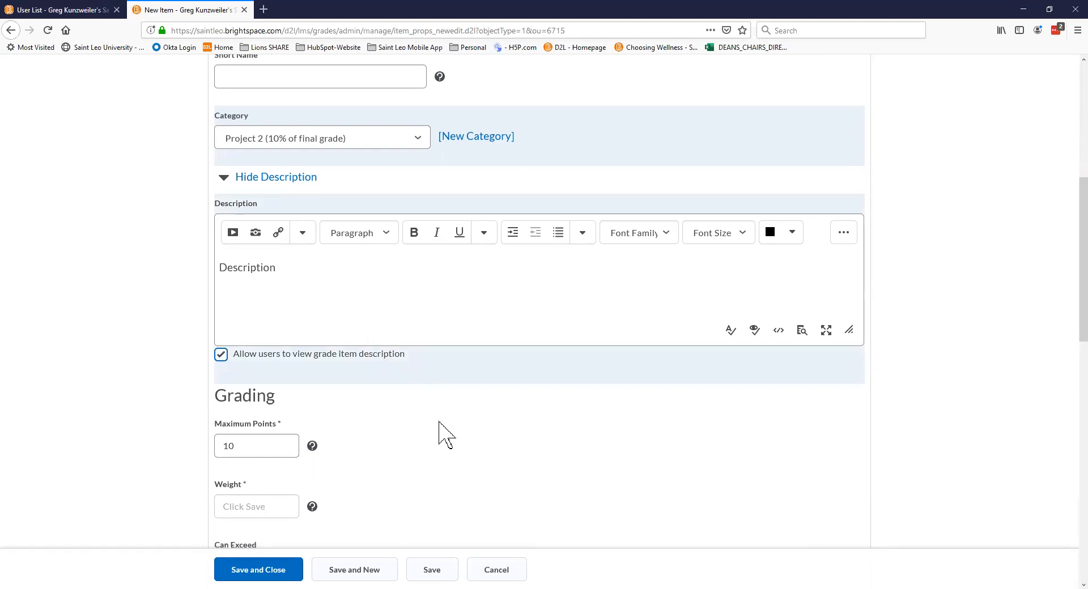
Keep 10 maximum points, the default grade scheme and the default display options, and save and close the grade item
scroll(446, 436, "down", 3)
left_click(266, 274)
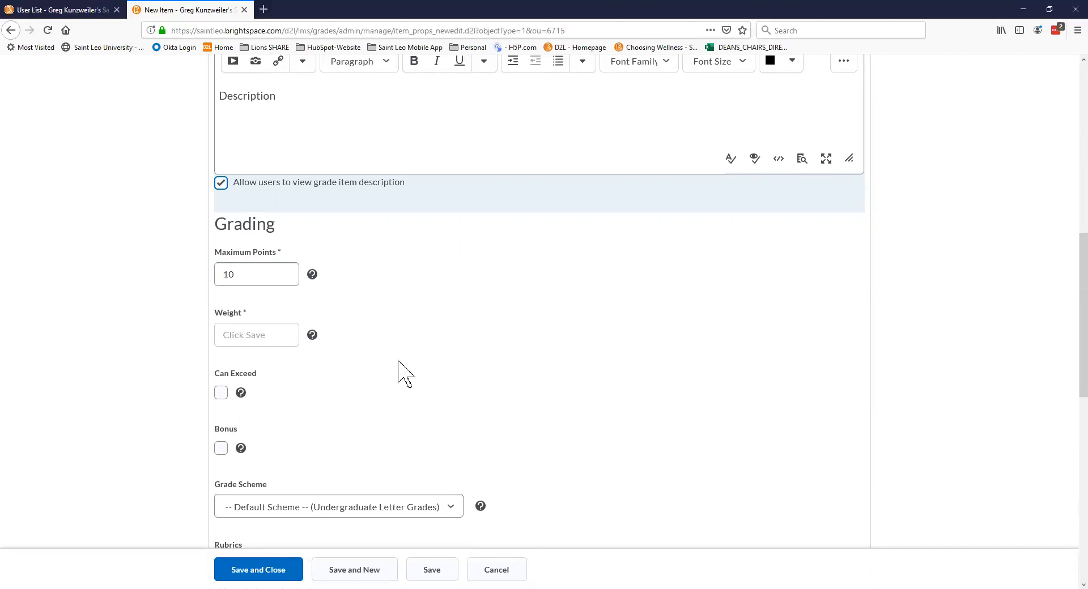
scroll(399, 365, "down", 2)
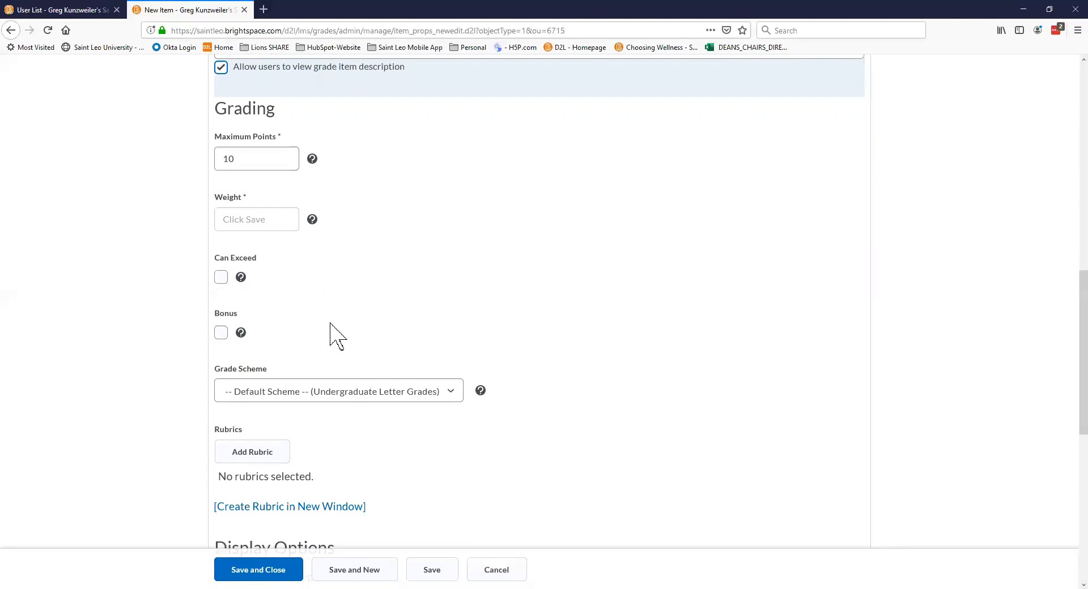
scroll(340, 331, "down", 1)
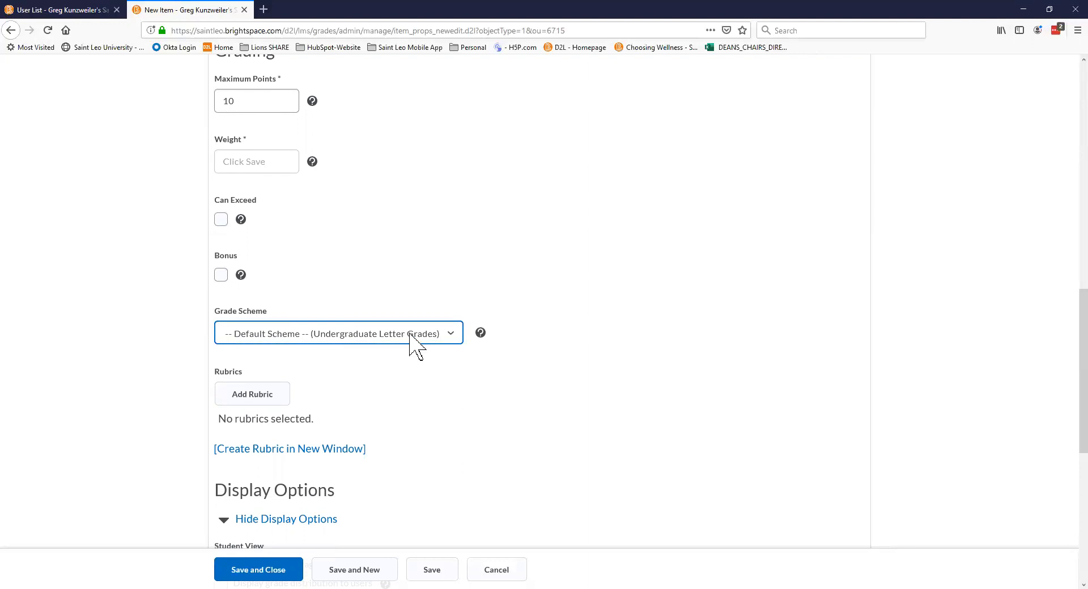
scroll(367, 391, "down", 2)
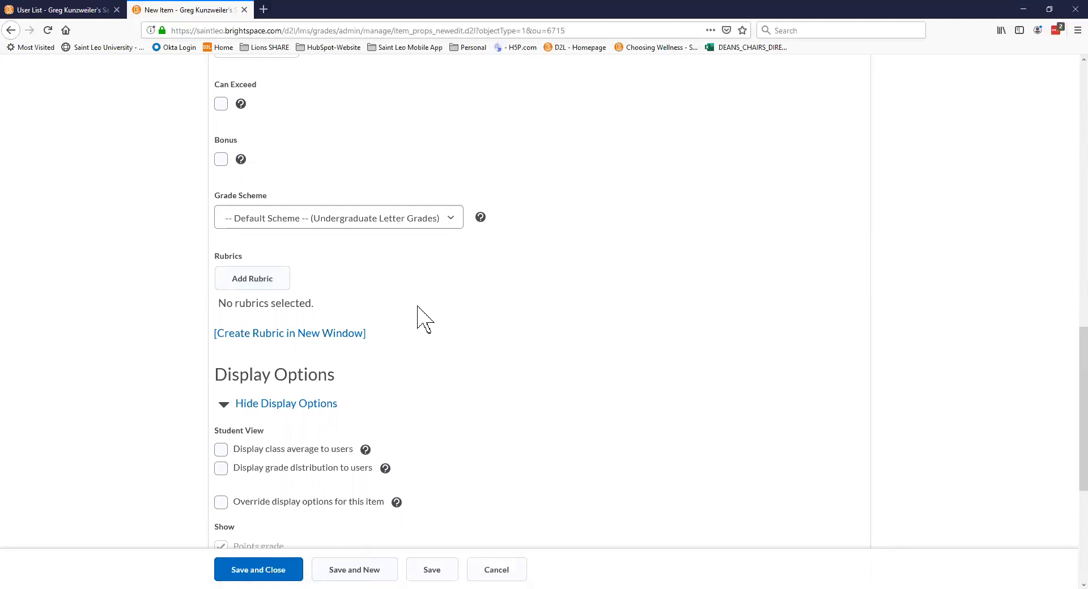
scroll(418, 308, "down", 2)
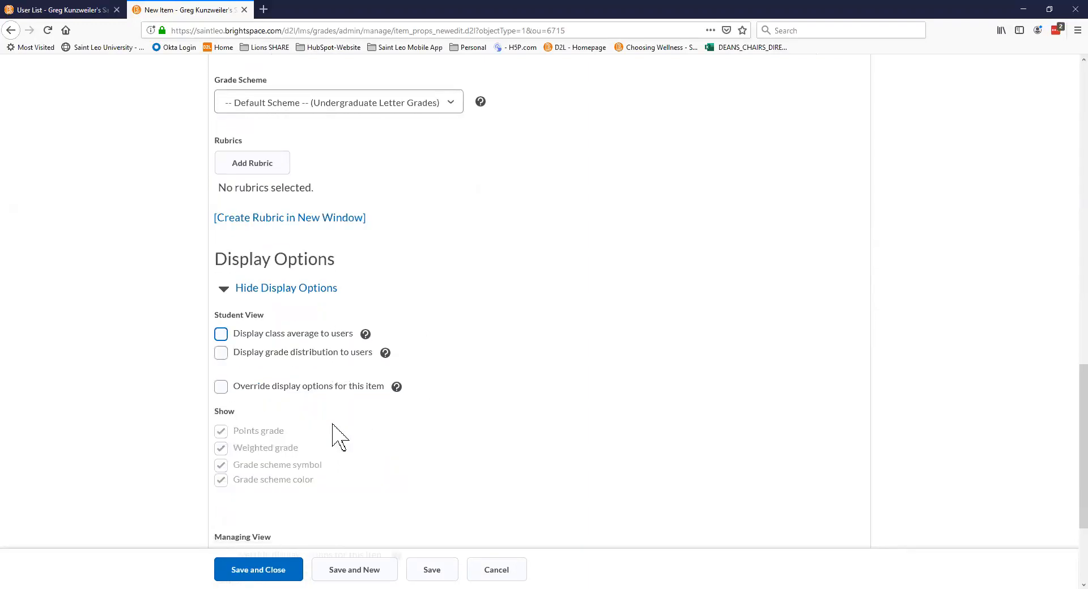
scroll(334, 441, "down", 2)
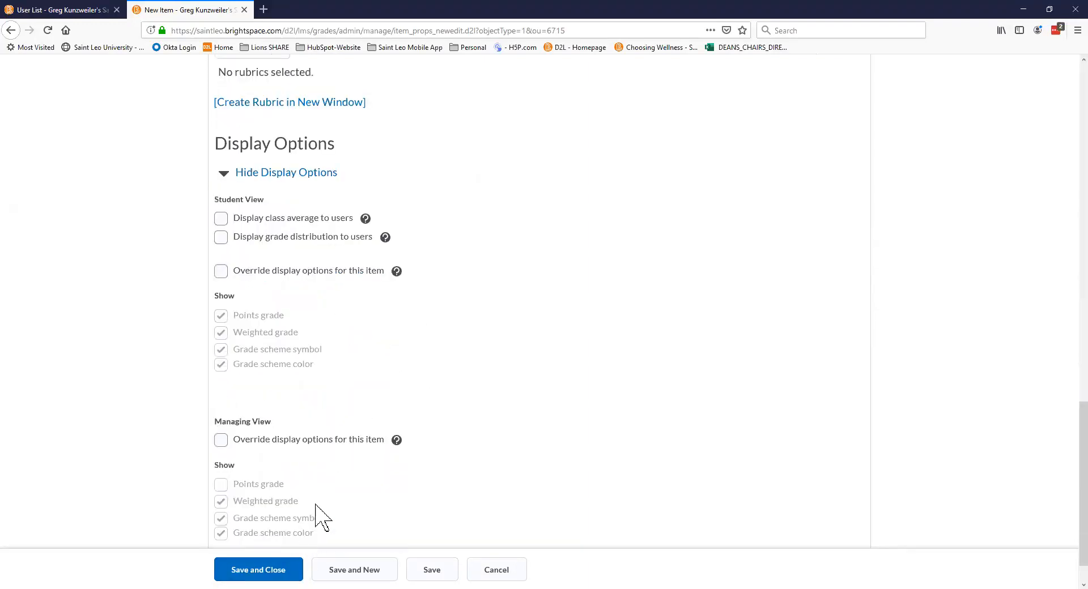
scroll(318, 517, "down", 1)
left_click(281, 569)
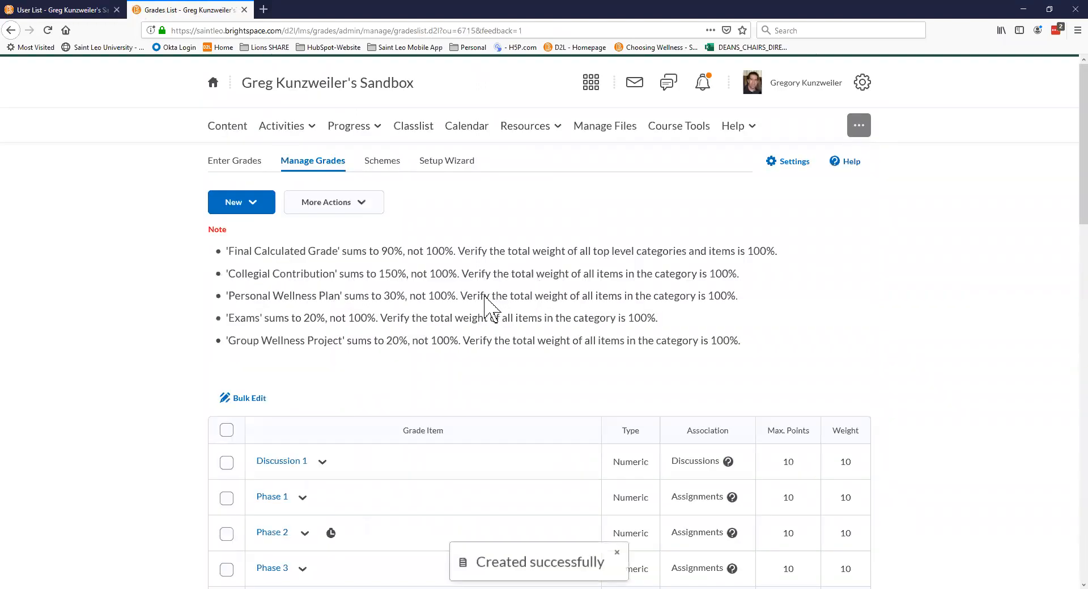
Open grade entry for the Priject 2 - Introduction item under the Project 2 category
scroll(464, 359, "down", 5)
scroll(468, 361, "down", 14)
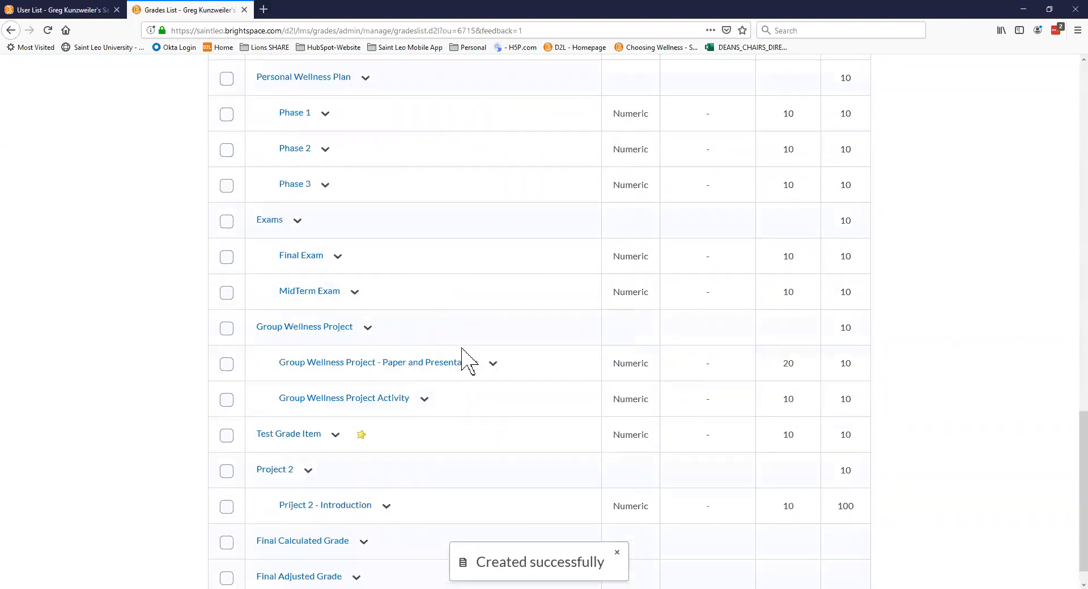
scroll(468, 364, "down", 1)
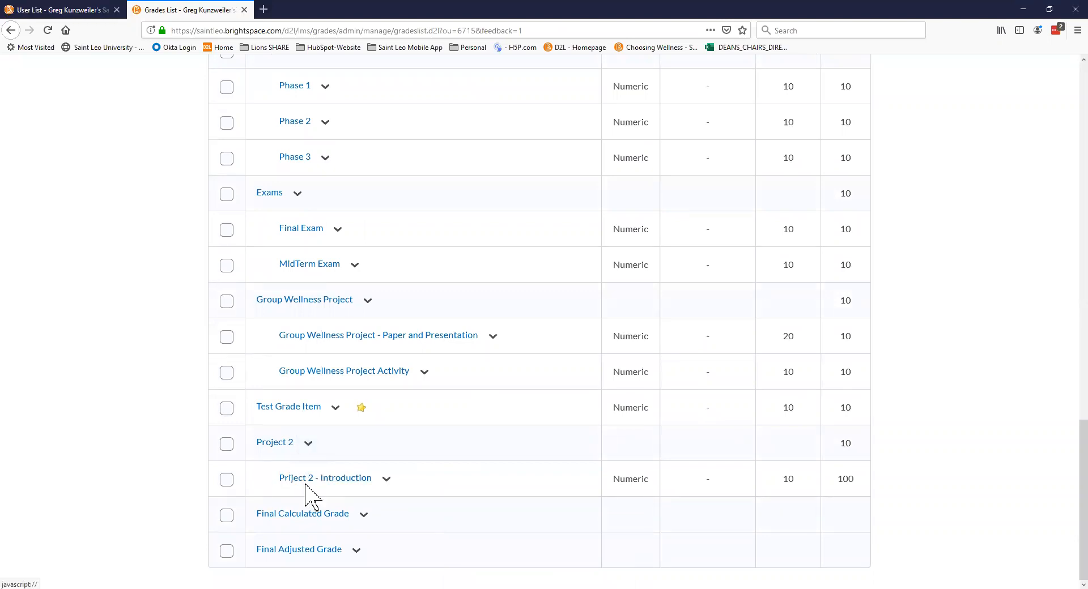
left_click(385, 480)
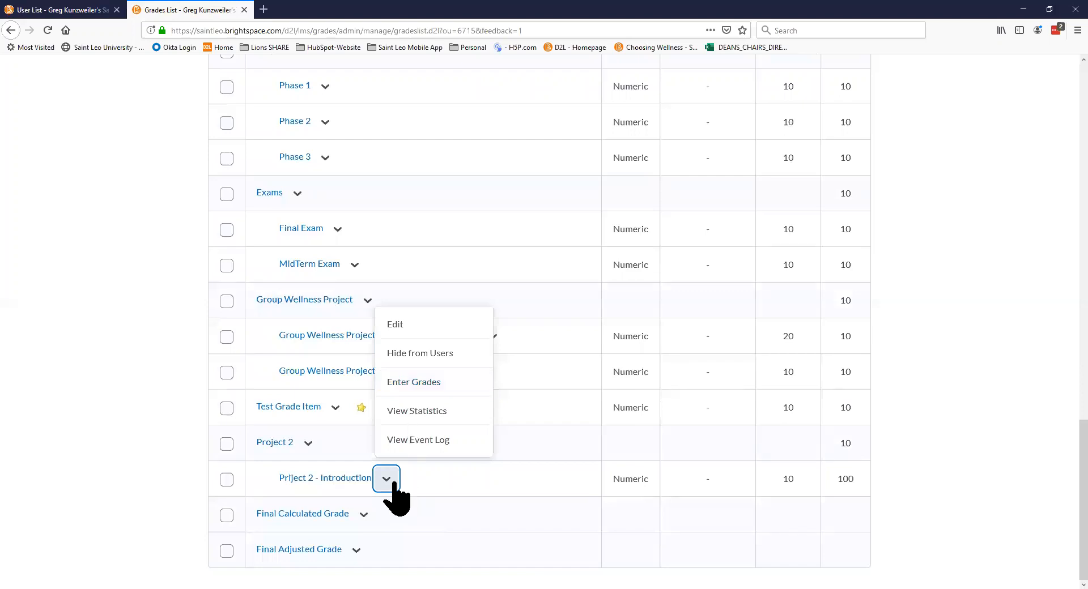
left_click(415, 383)
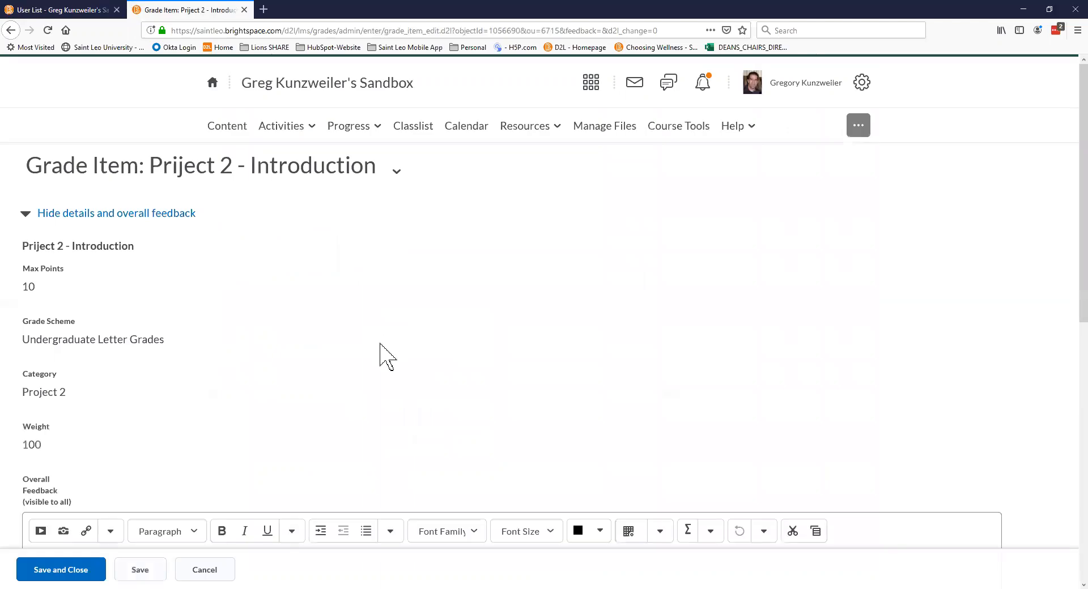
Review the item details, overall feedback area and user list, and put the cursor in the first student's grade field
scroll(425, 340, "down", 7)
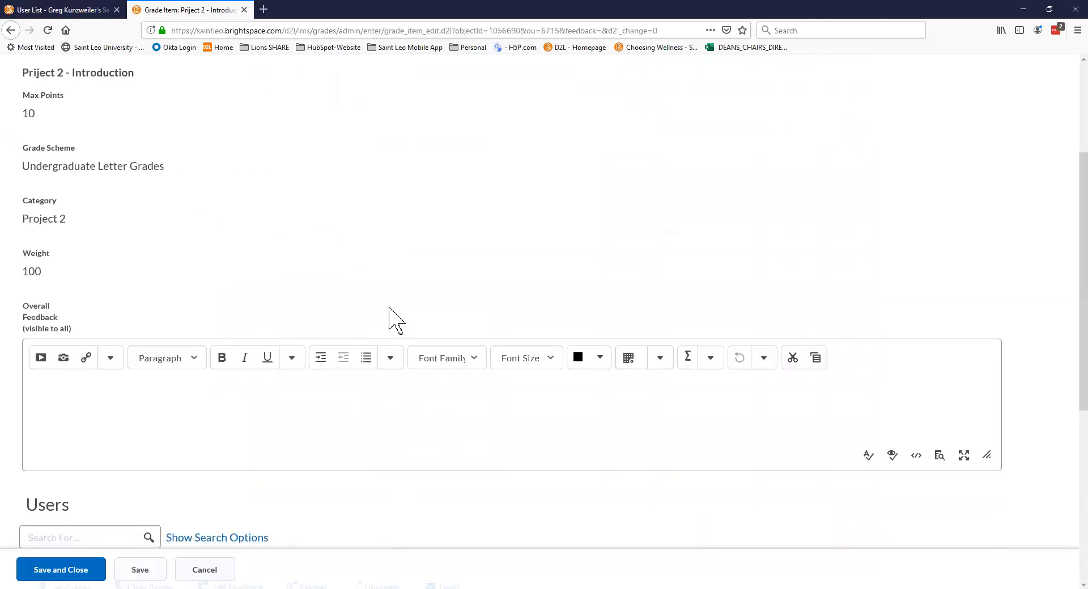
scroll(474, 418, "down", 1)
left_click(436, 362)
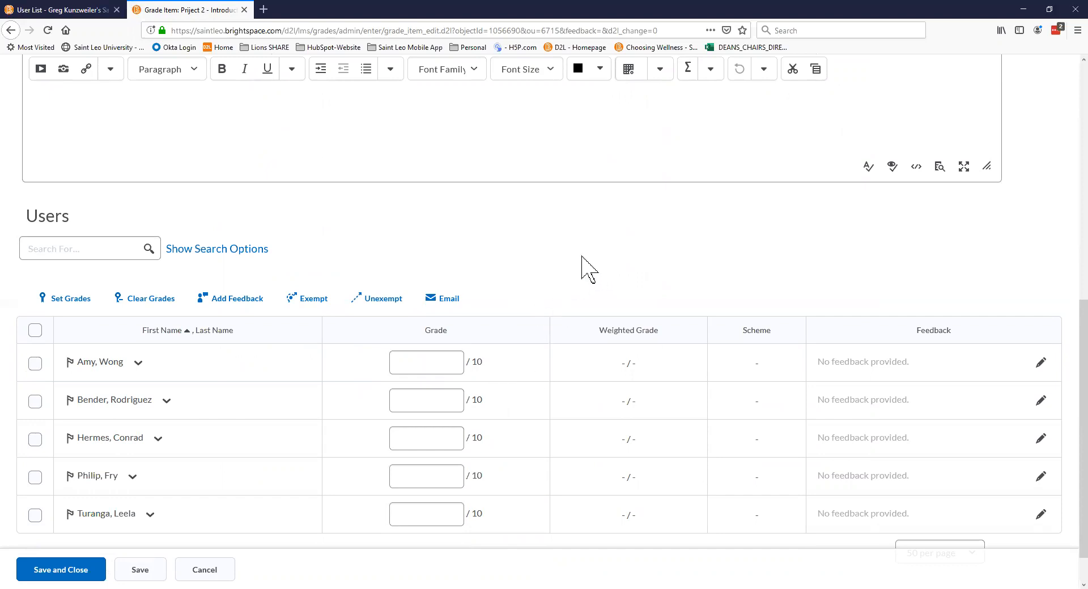
scroll(583, 267, "down", 2)
left_click(428, 320)
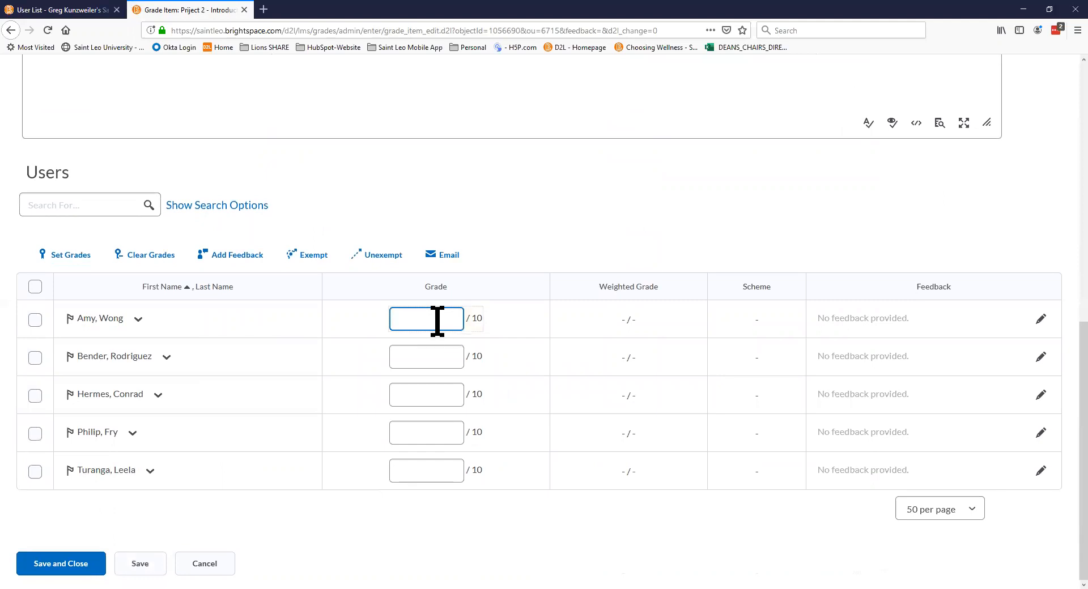
Open the grade feedback for the first listed student and review its Feedback and Private Comments areas
left_click(1040, 321)
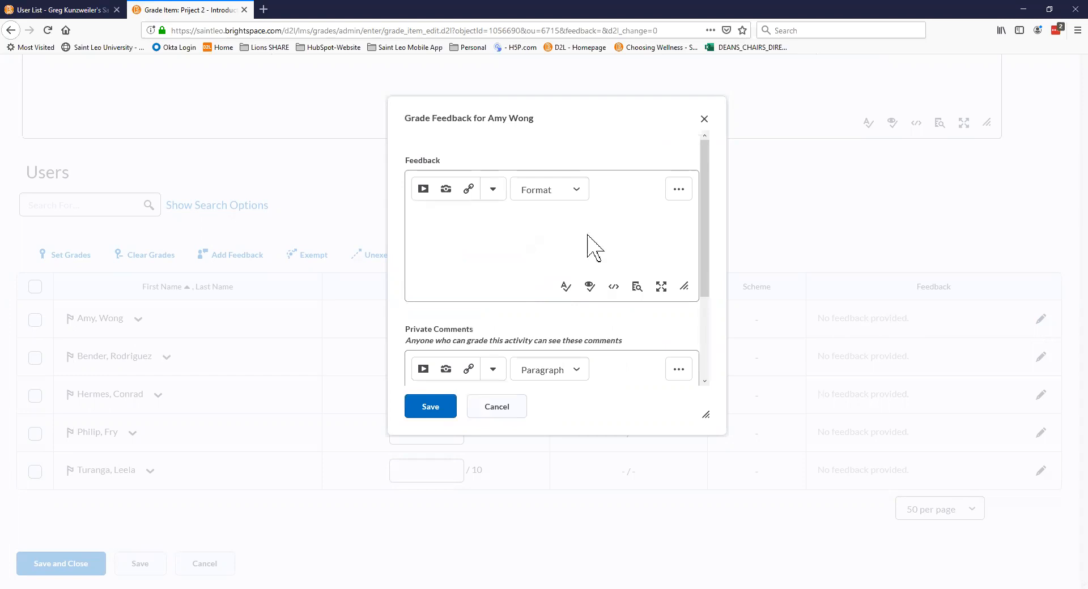
left_click(497, 222)
left_click_drag(712, 239, 705, 318)
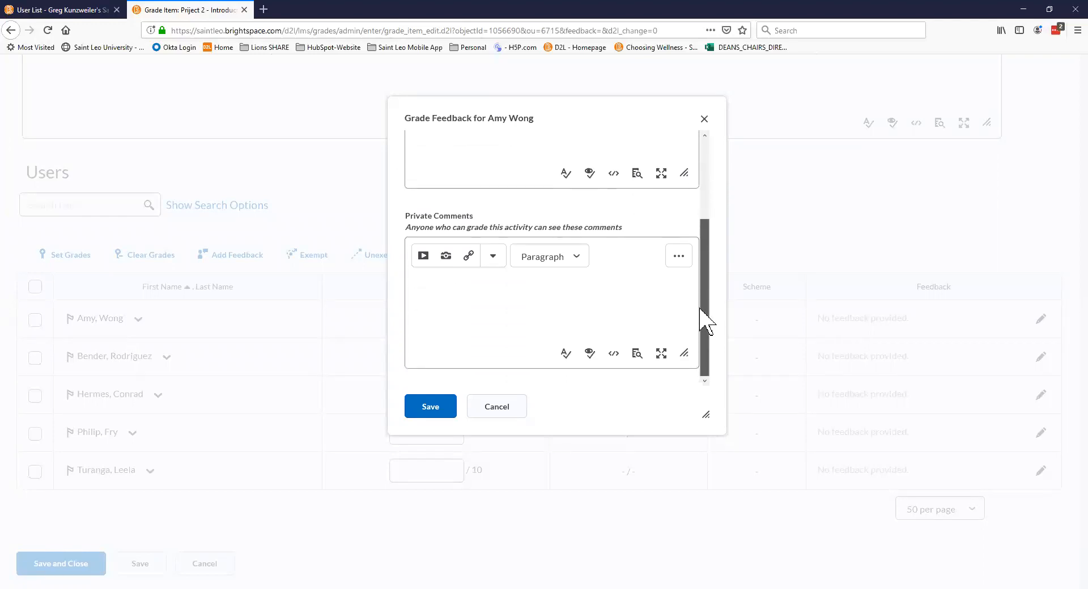
scroll(505, 246, "up", 3)
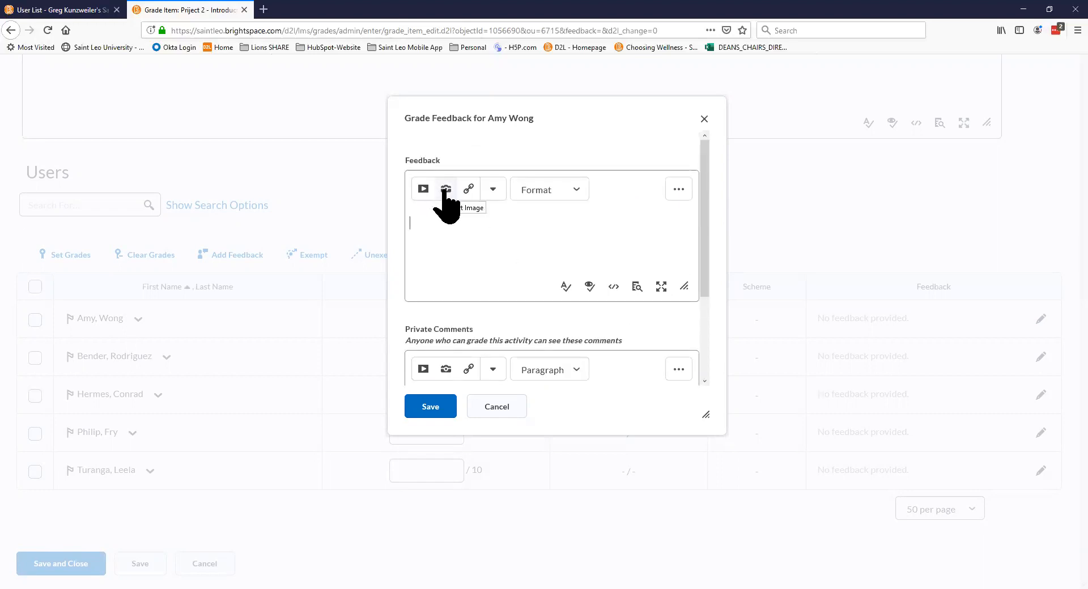
Look through the media sources that can be inserted into the student's feedback, and close the list without inserting anything
left_click(423, 189)
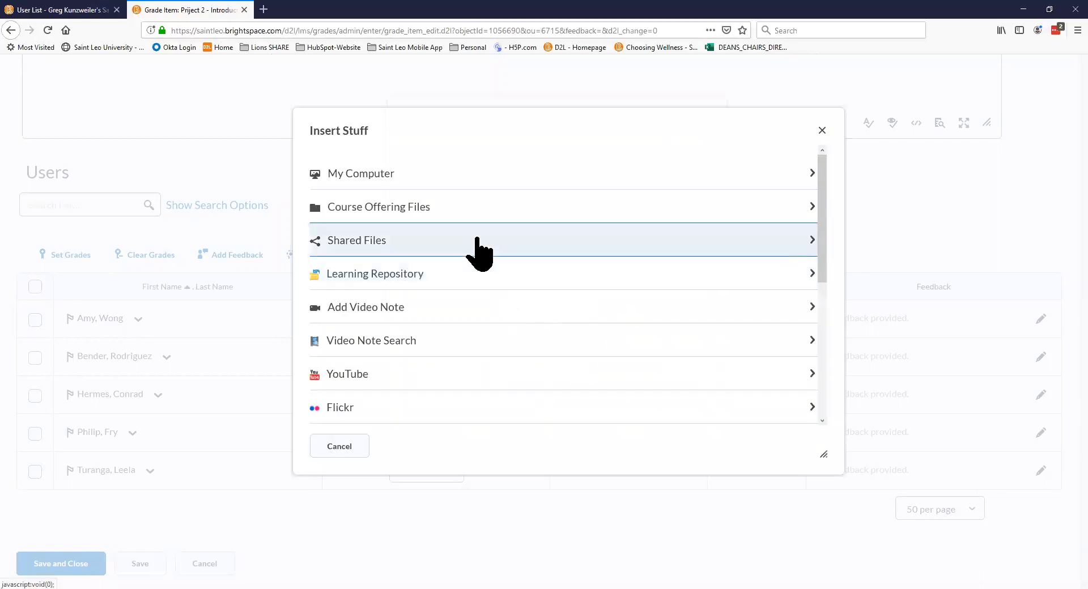
scroll(492, 280, "down", 3)
scroll(486, 285, "down", 2)
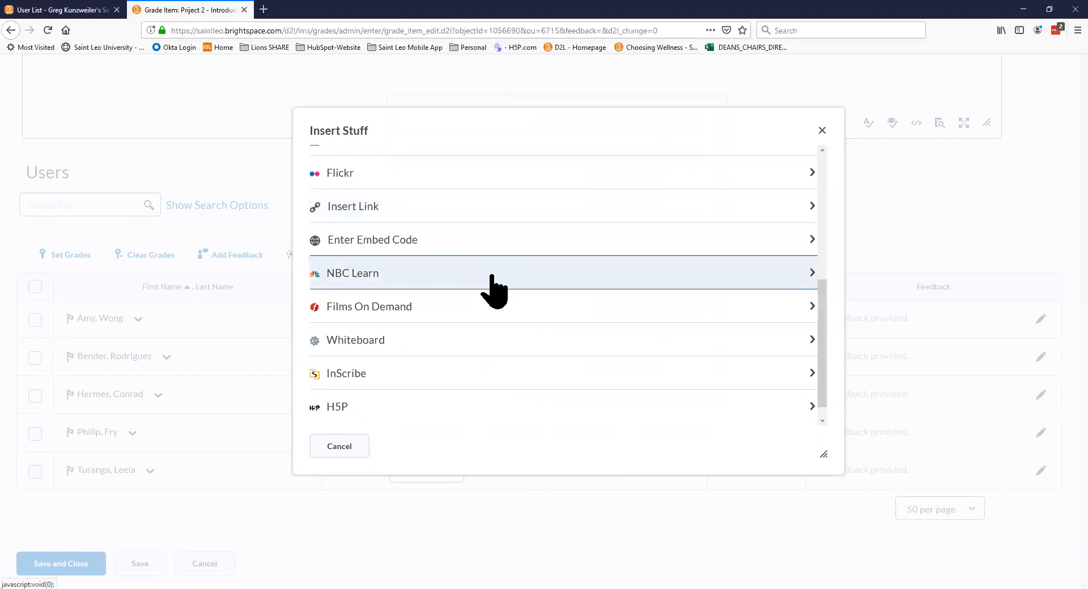
scroll(493, 291, "up", 5)
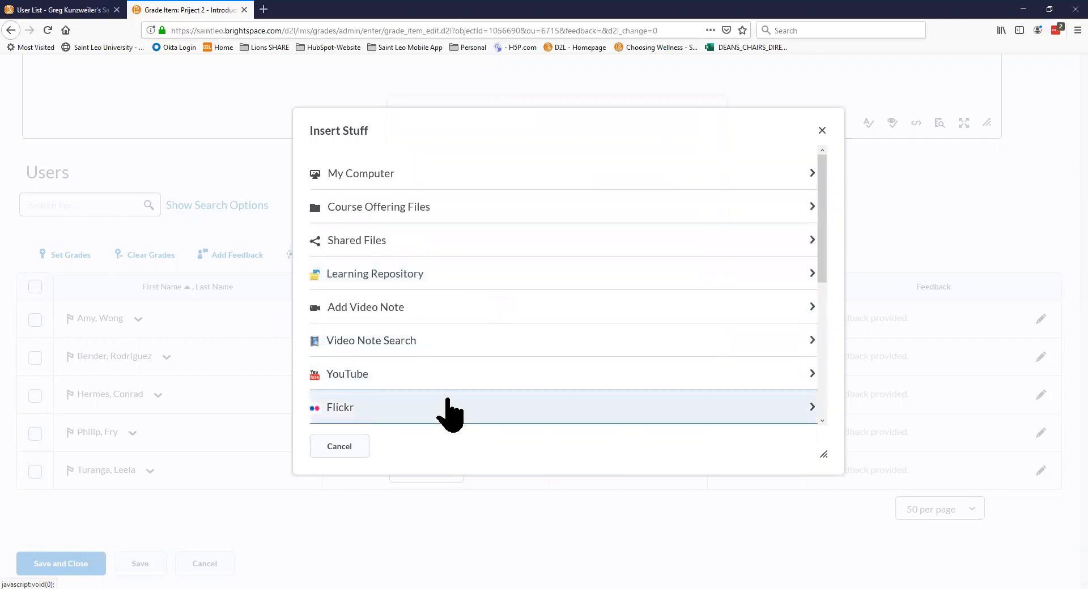
scroll(825, 218, "down", 2)
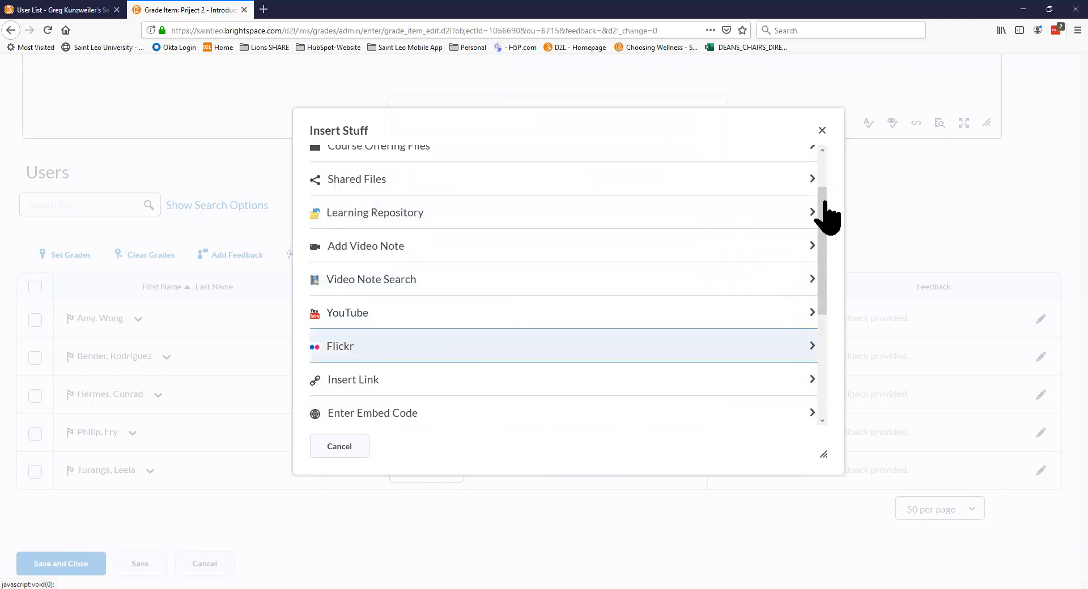
left_click(821, 130)
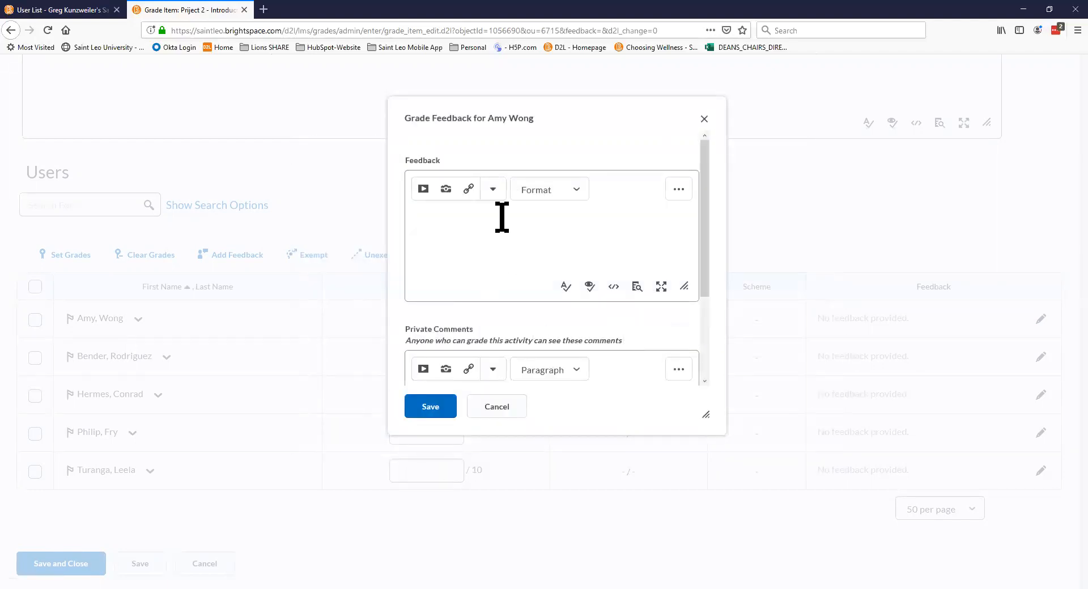
Check the additional insert options of the feedback editor and the private comments area below it
left_click(493, 190)
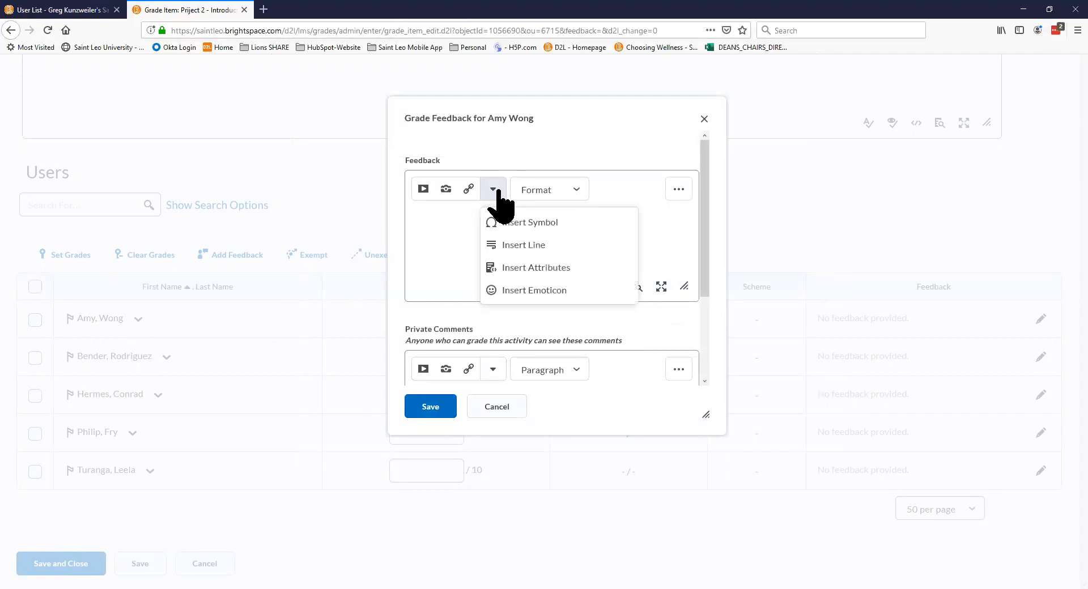
left_click(425, 262)
scroll(633, 292, "down", 2)
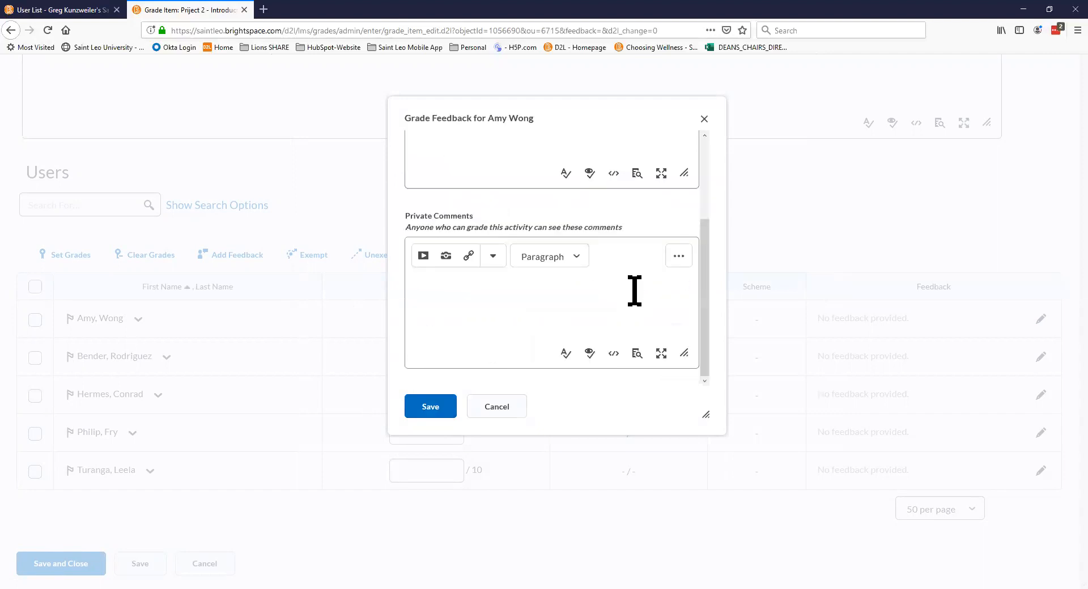
Enter "Great job!" as the first student's feedback and save it
left_click(431, 407)
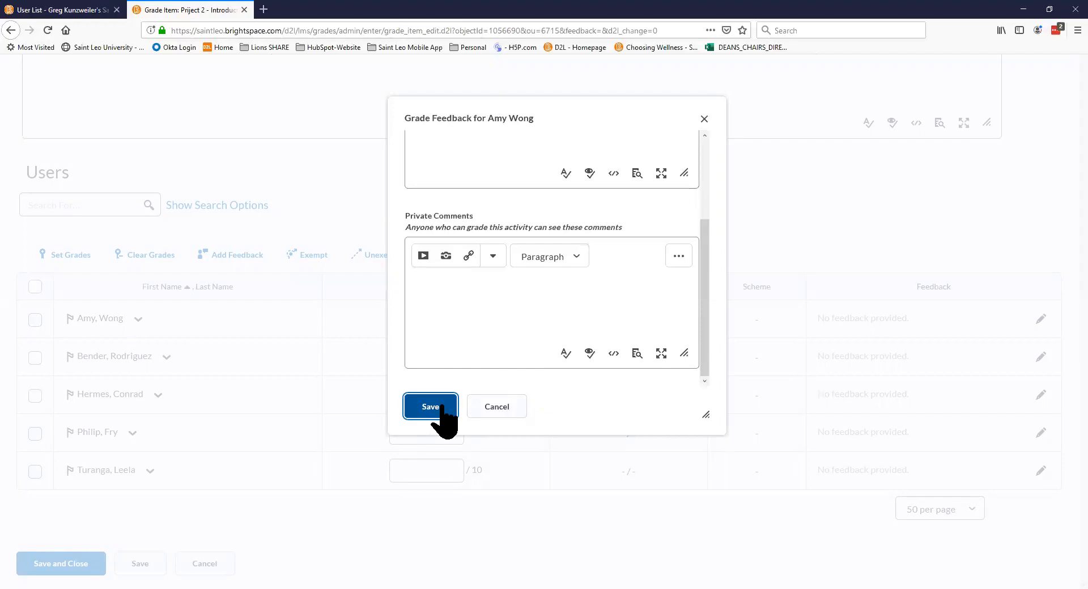
scroll(510, 342, "up", 1)
scroll(502, 331, "up", 3)
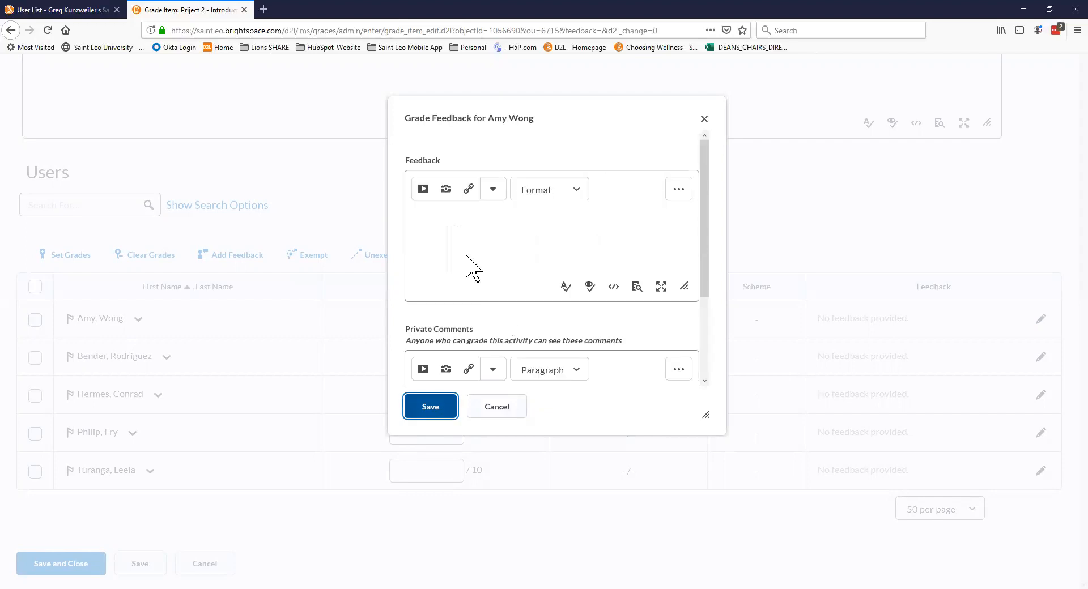
left_click(451, 216)
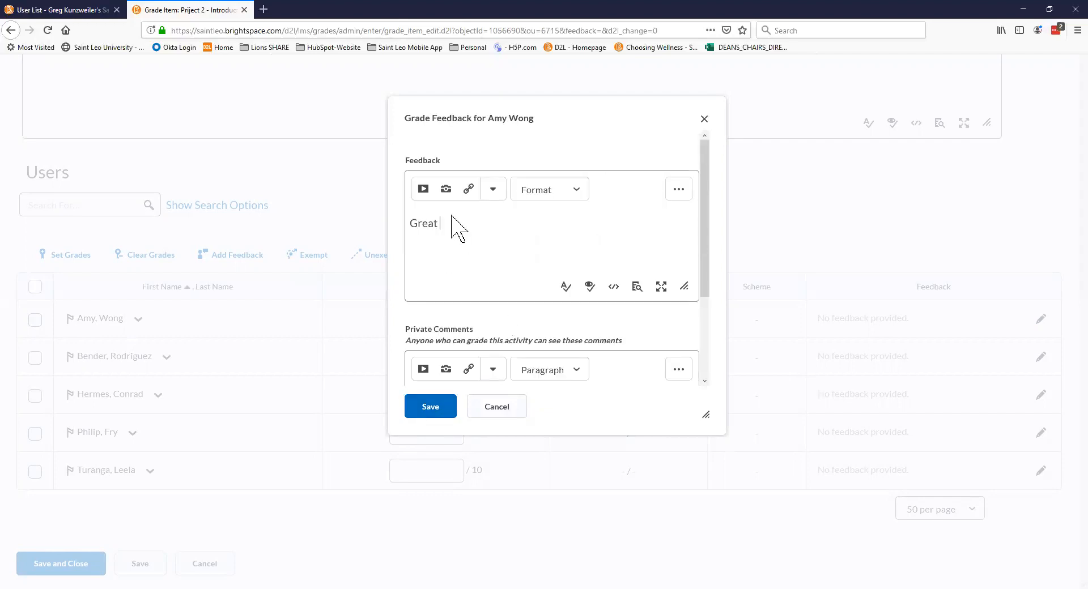
left_click(425, 409)
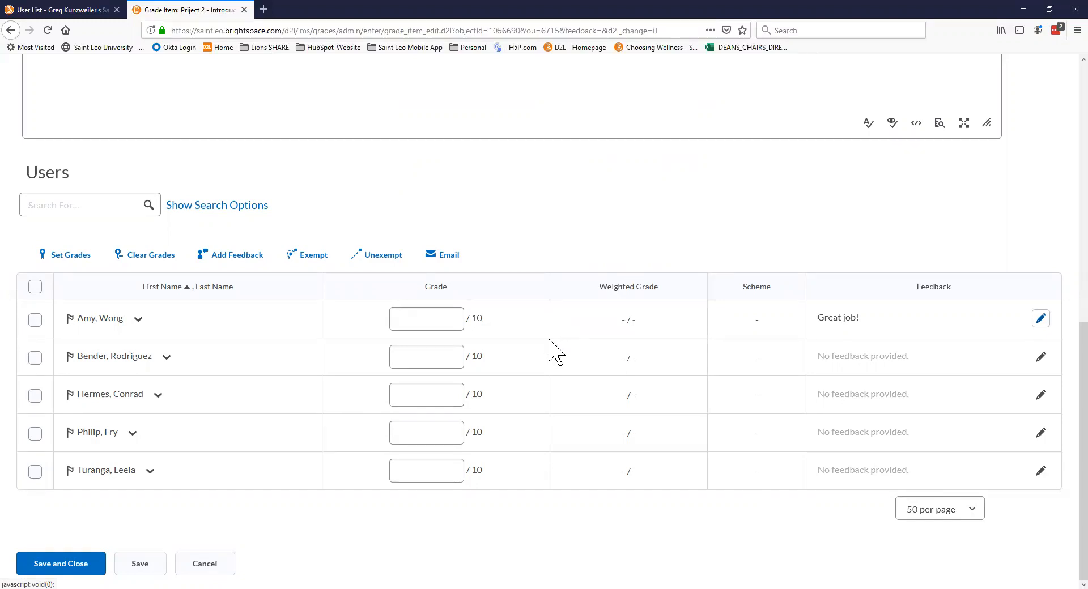
Leave grade entry for the item and open the course's Assignments page
scroll(563, 351, "up", 4)
scroll(563, 351, "up", 5)
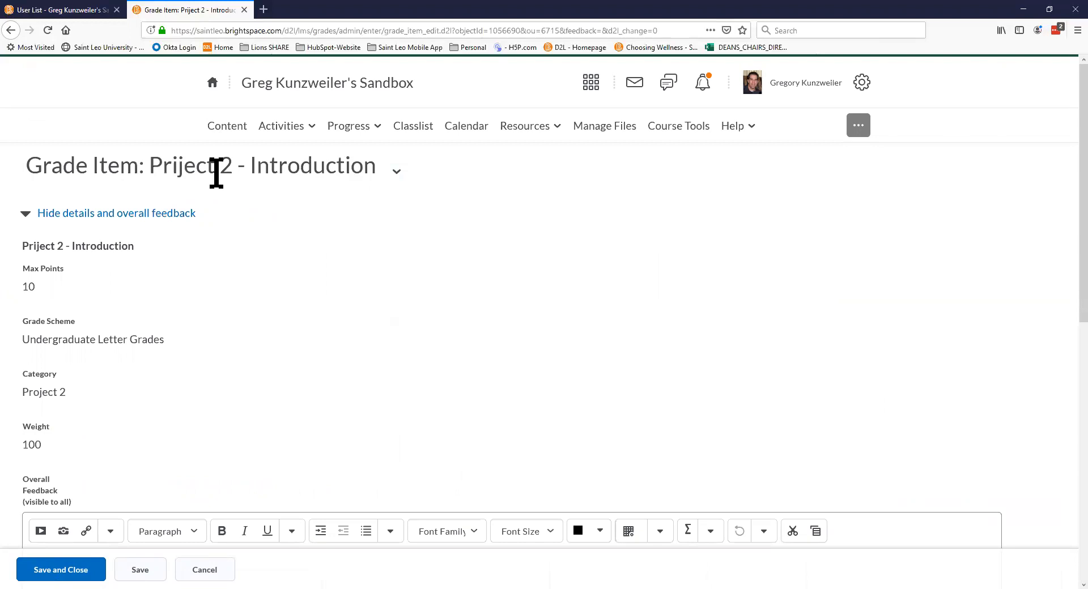
left_click(312, 128)
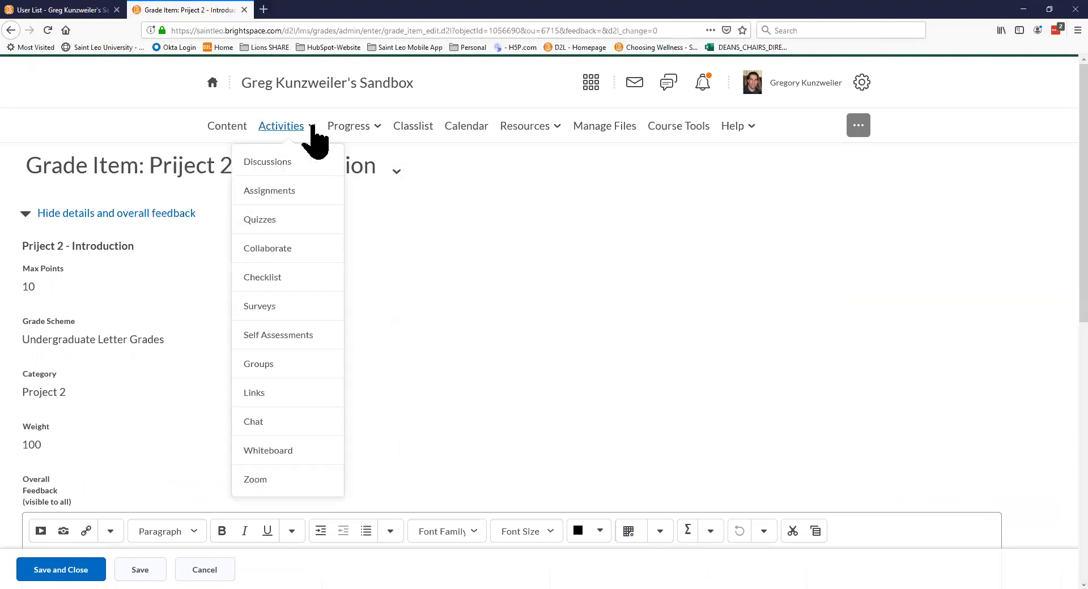
left_click(290, 192)
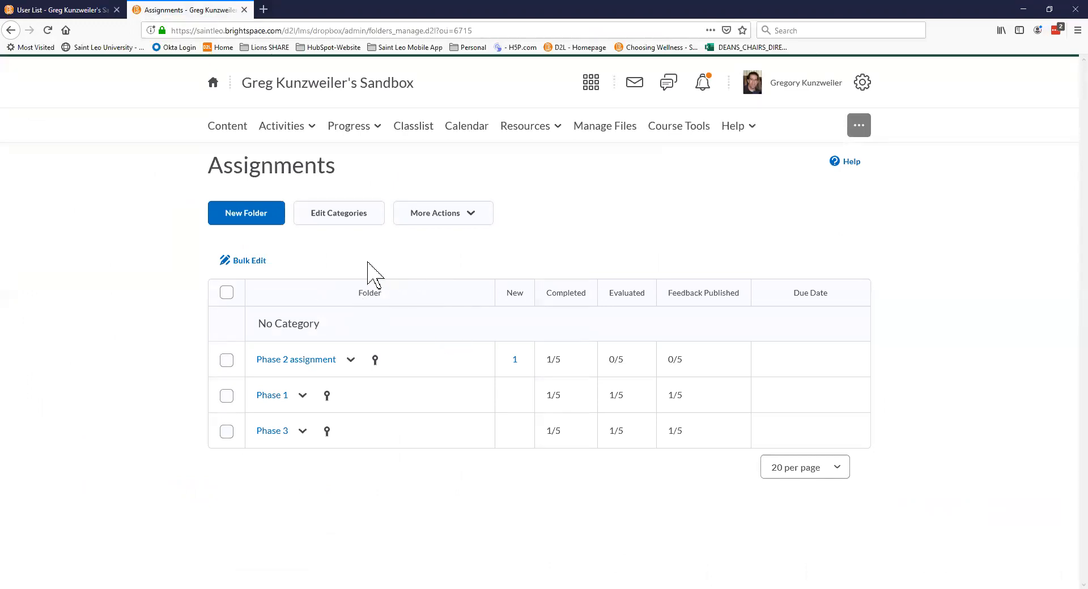
Create a new assignment folder named "Project 2 - Introduction" with the instructions "Please cokmplete ....."
left_click(271, 233)
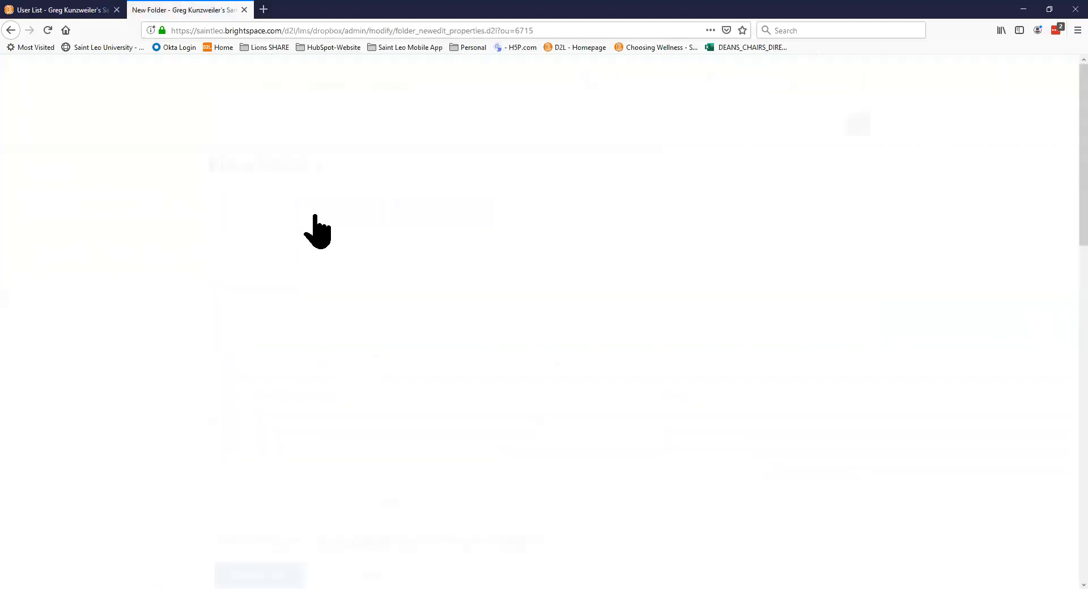
type("Project 2 - Introduction")
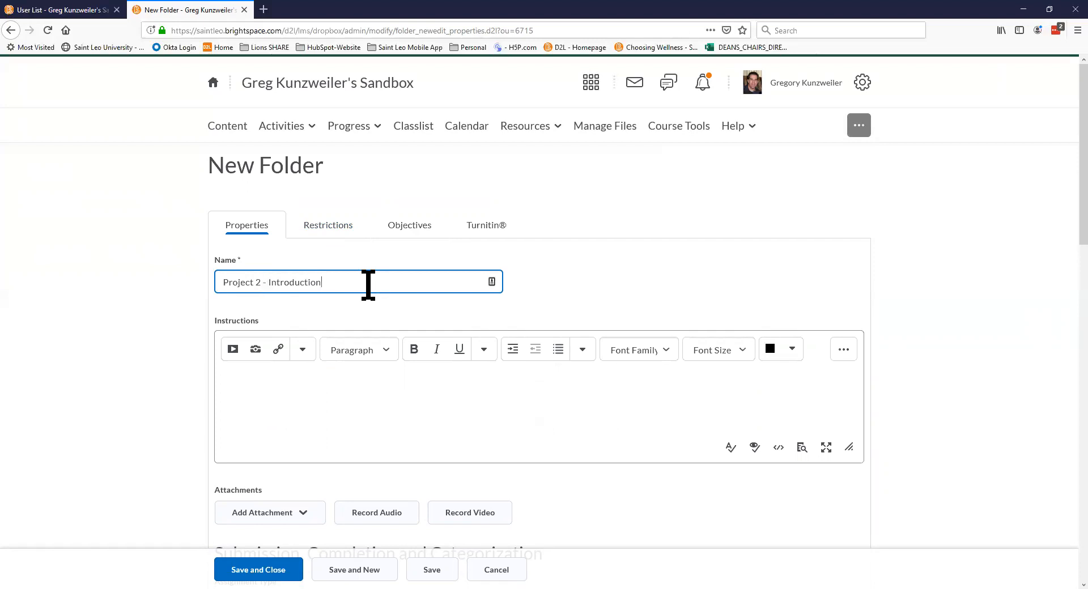
left_click(339, 403)
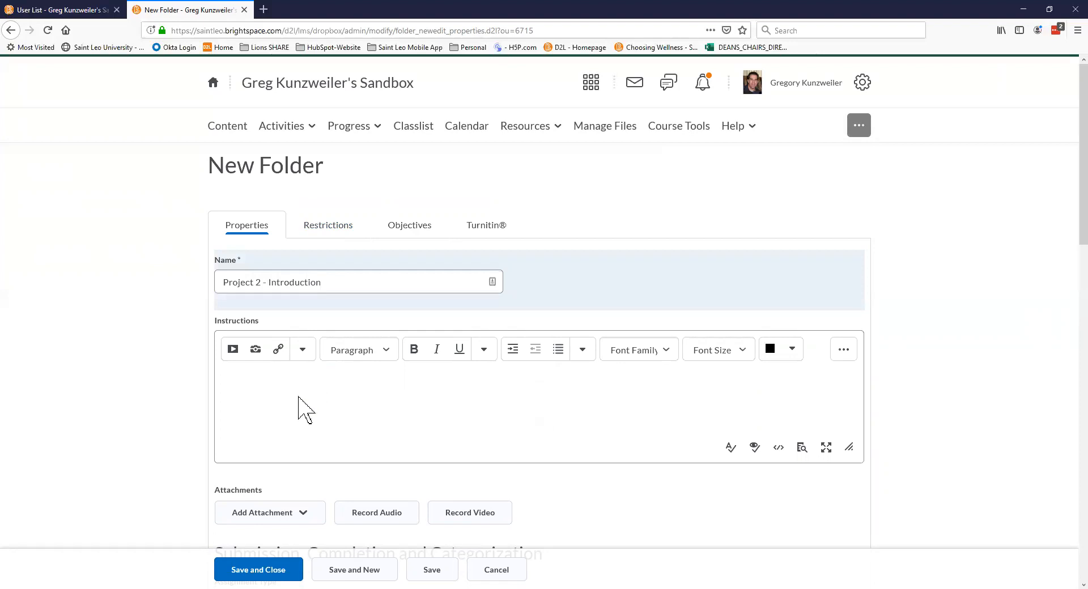
scroll(308, 407, "down", 2)
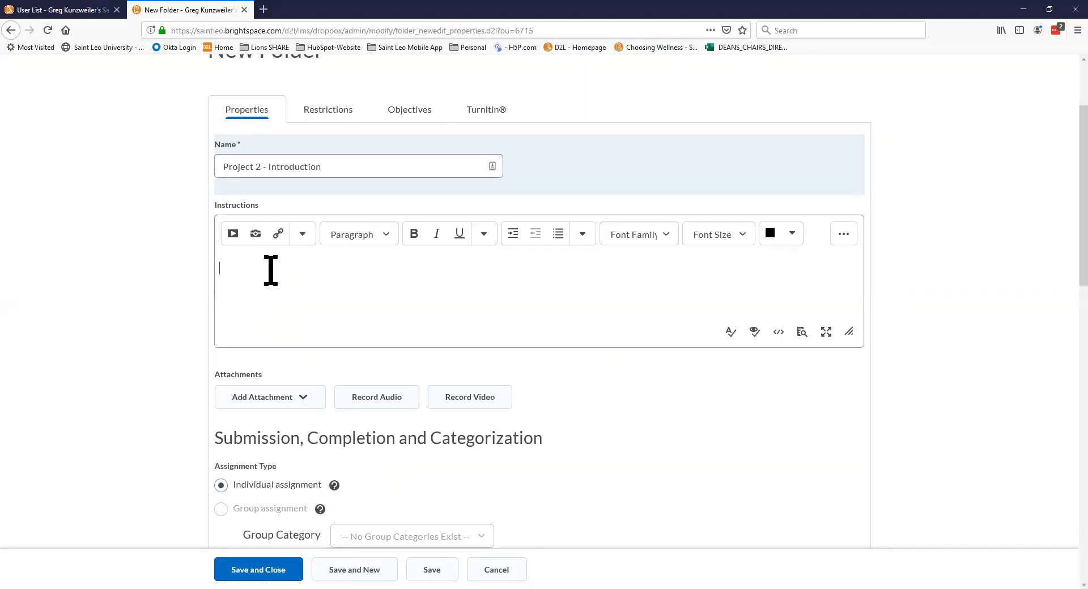
type("Please cokmplete .....")
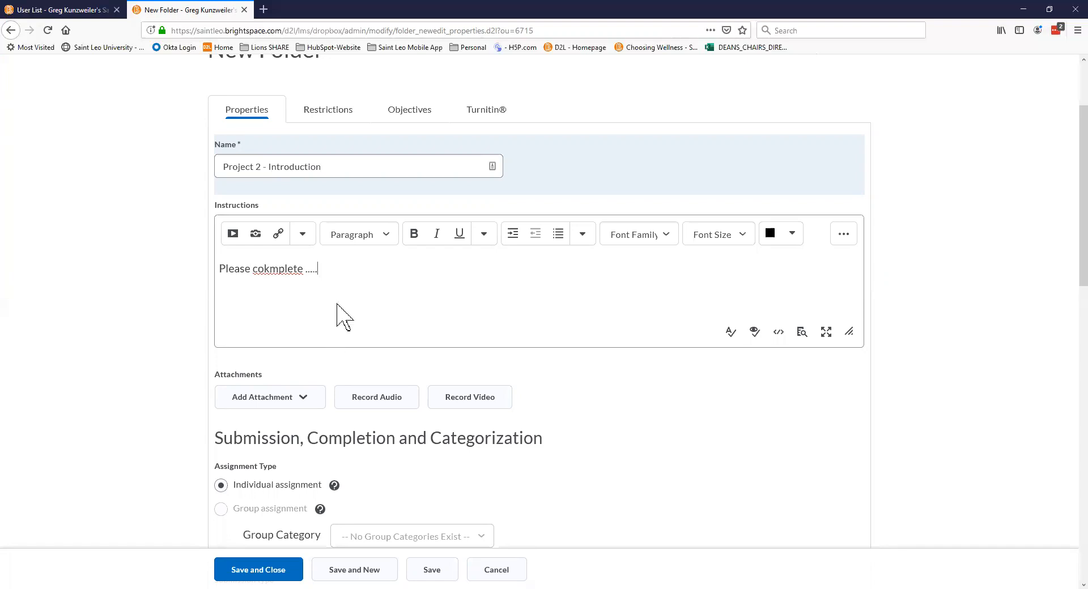
Attach the Blue Zones and Dimensions of Wellness WORKSHEET file from the computer to the assignment folder
left_click(310, 403)
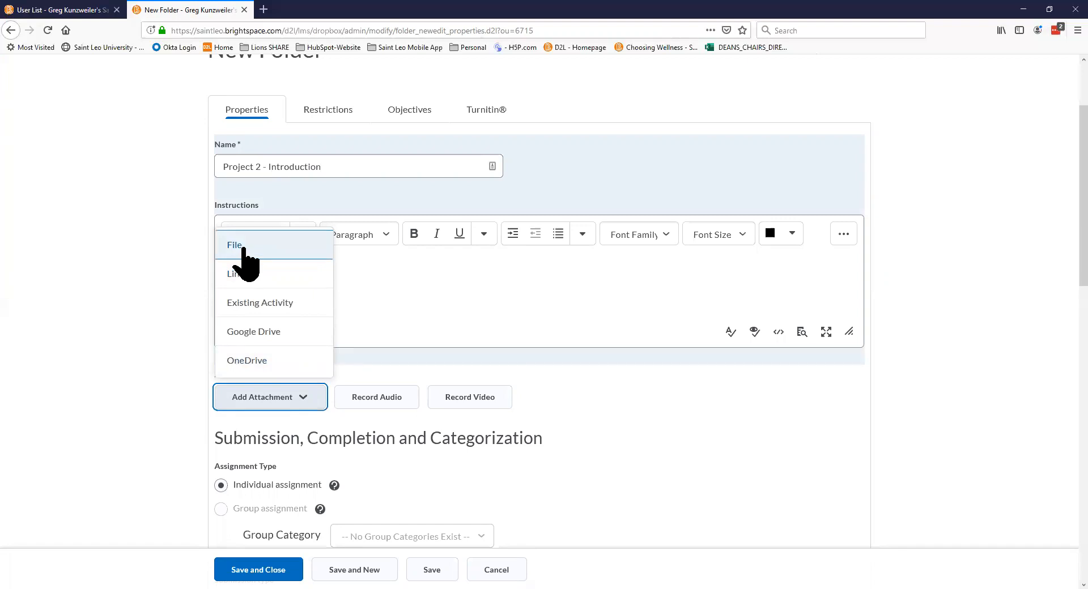
left_click(244, 249)
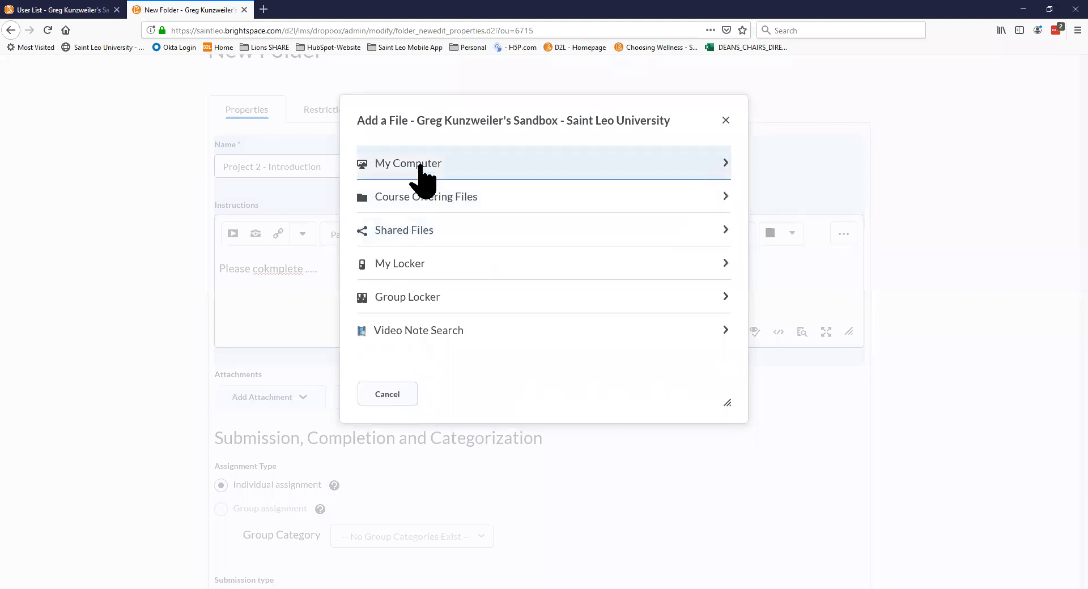
left_click(425, 181)
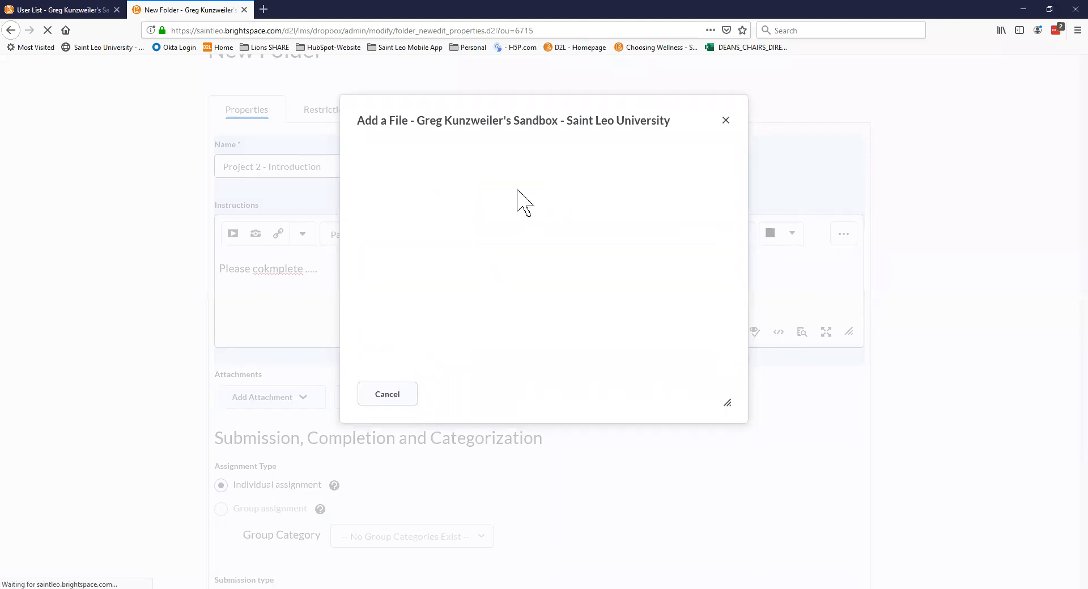
left_click(417, 182)
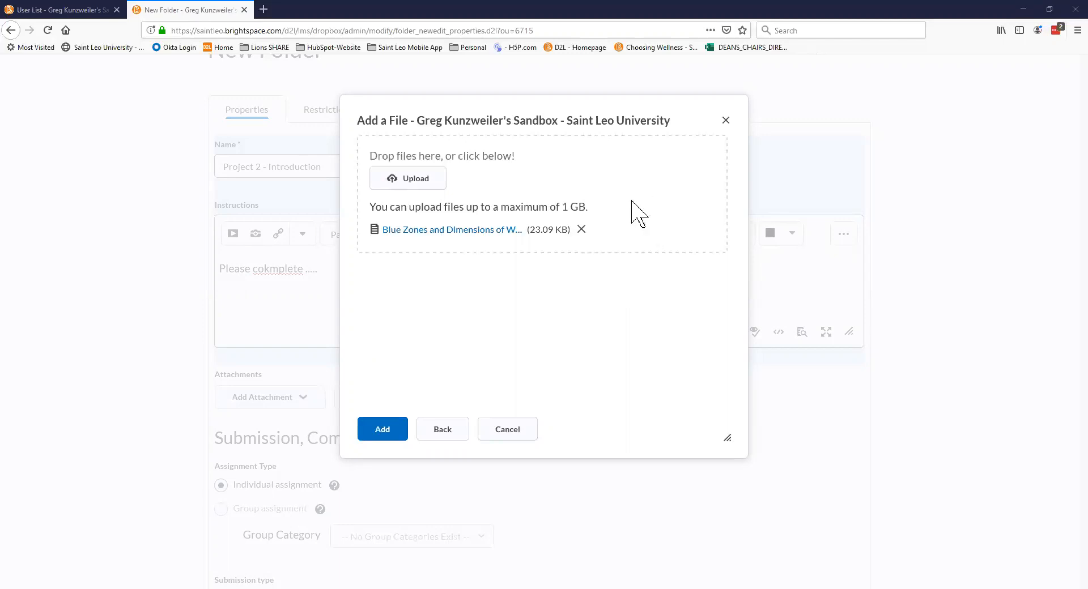
left_click(398, 437)
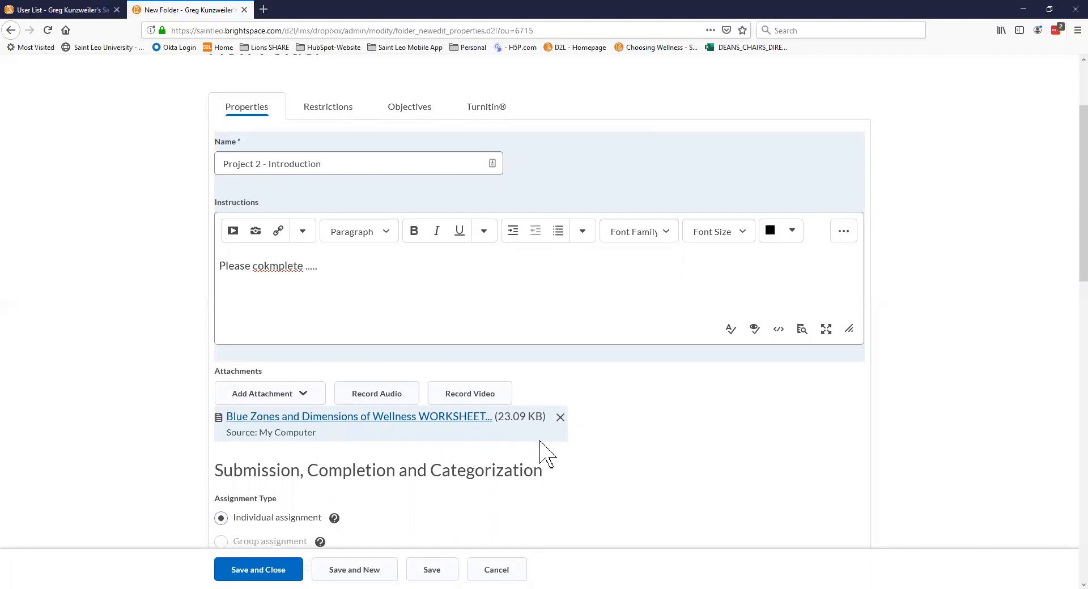
Review the submission type choices, keeping Individual assignment, File submission and unlimited files per submission
scroll(510, 444, "down", 4)
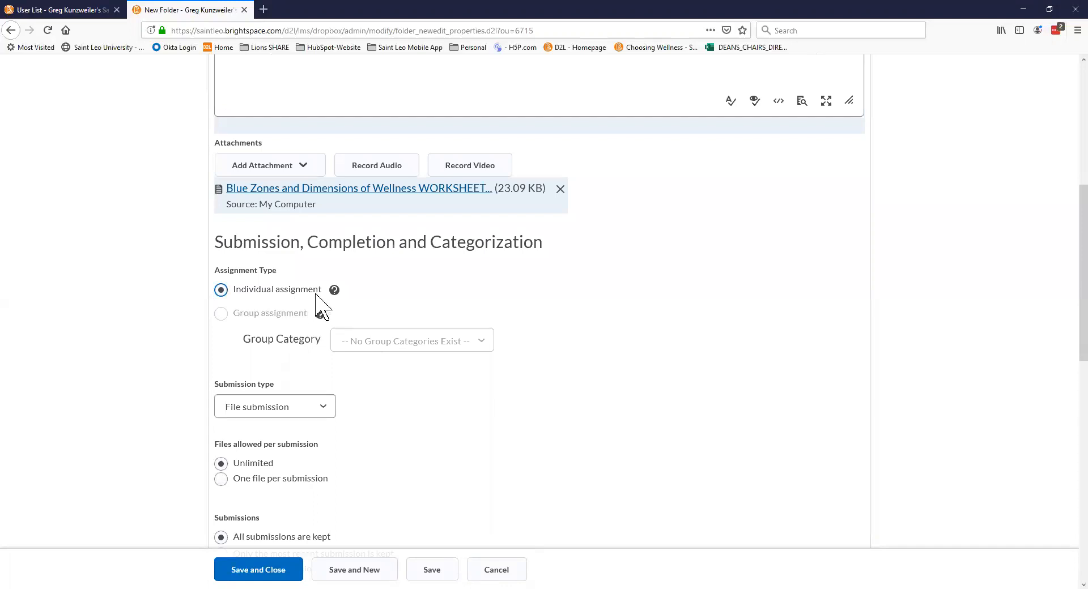
scroll(258, 363, "down", 2)
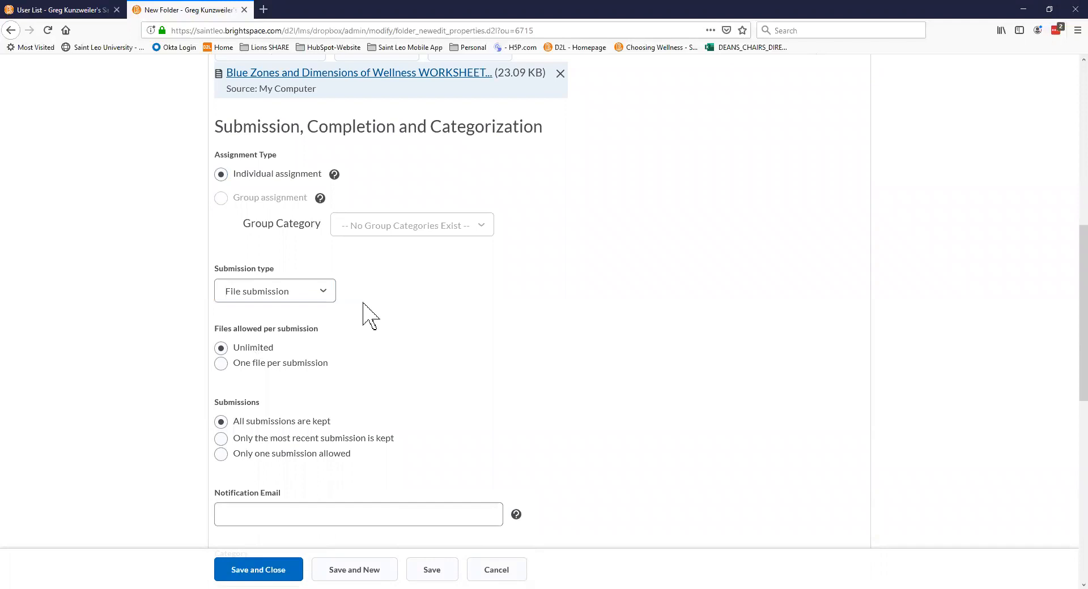
left_click(321, 298)
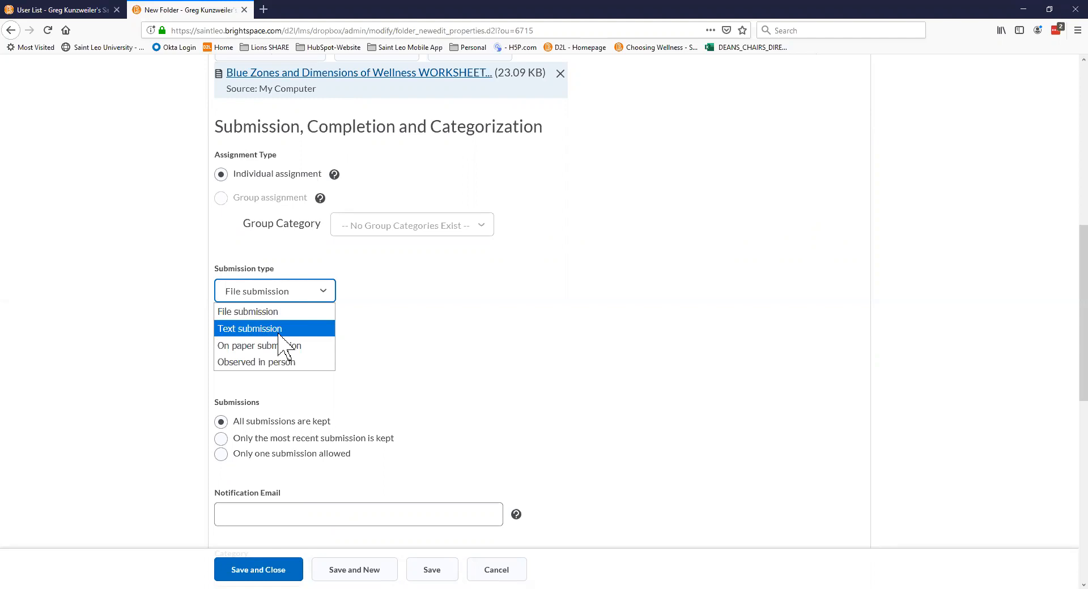
left_click(436, 332)
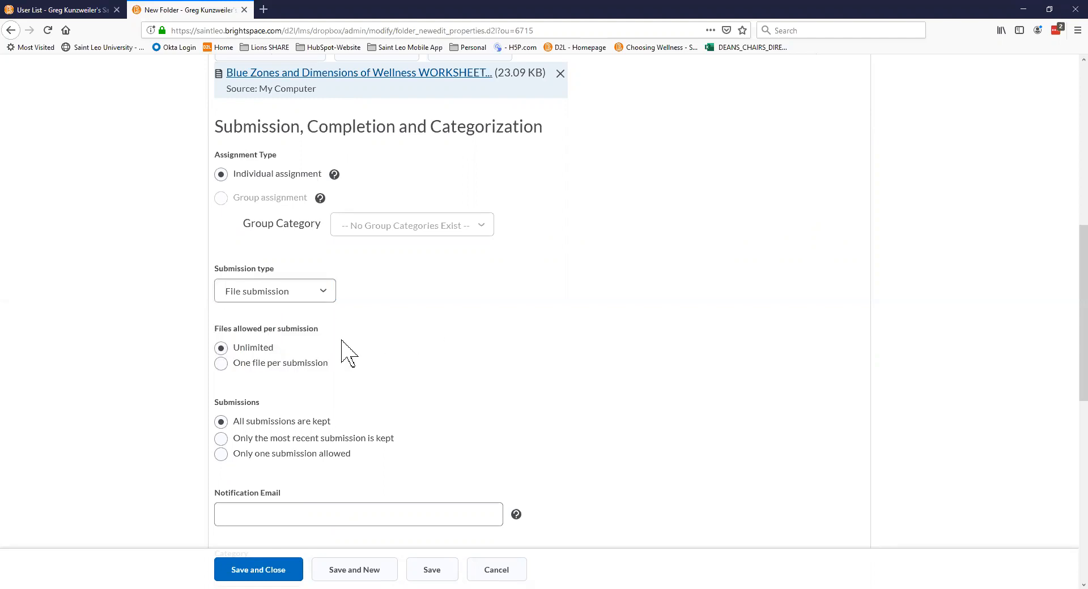
left_click(260, 348)
scroll(331, 421, "down", 2)
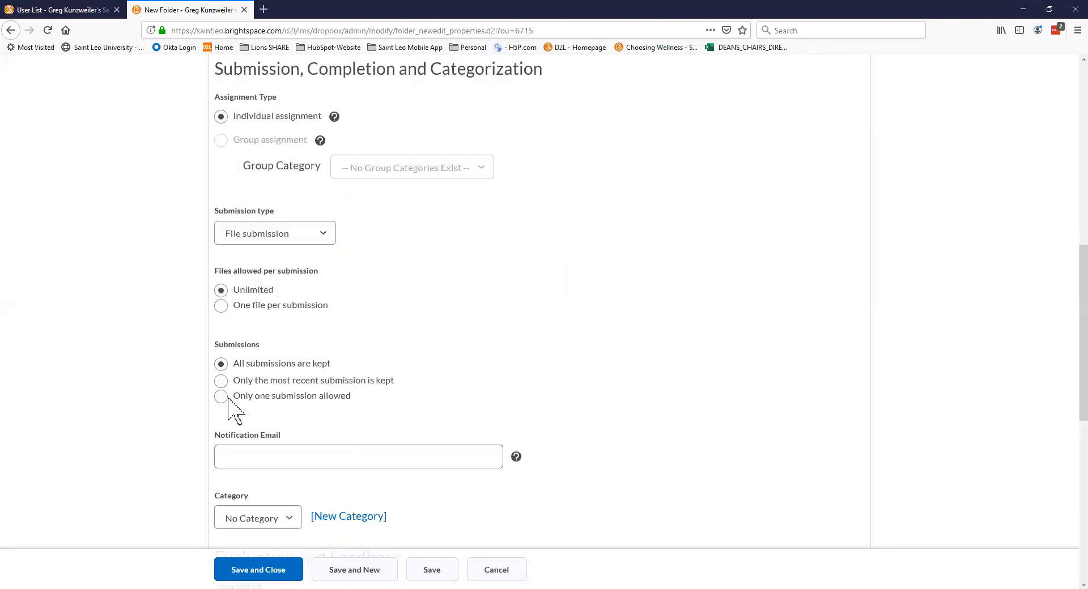
Keep all submissions, leave the notification email blank, and review the category and Evaluation and Feedback settings
left_click(313, 449)
scroll(315, 448, "down", 1)
scroll(315, 447, "down", 2)
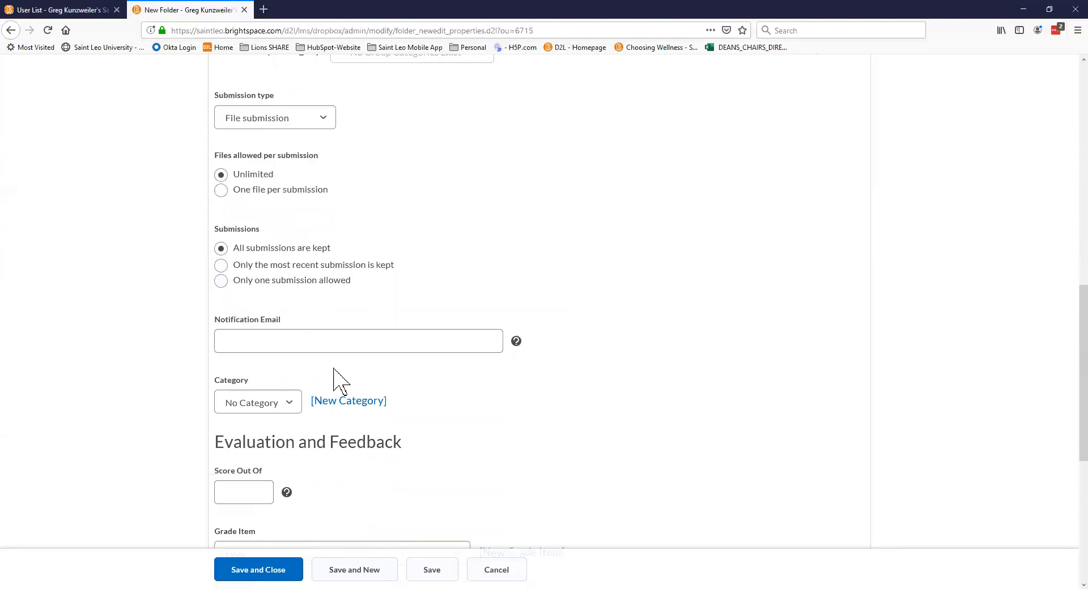
left_click(291, 341)
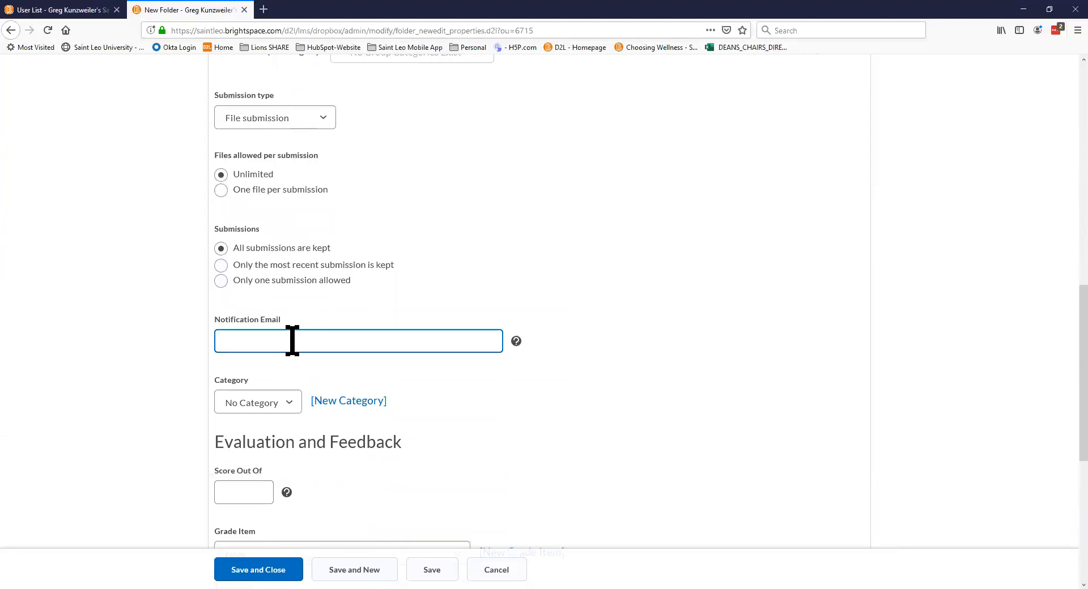
left_click(470, 402)
scroll(474, 412, "down", 3)
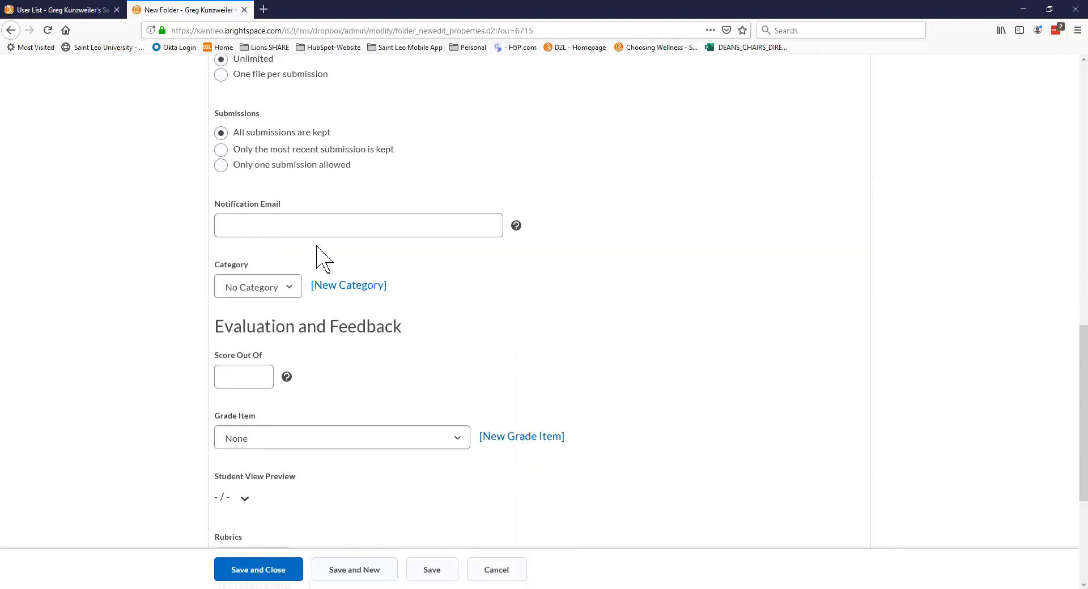
Leave the folder uncategorized, set its score out of 10, link it to the "Priject 2 - Introduction" grade item, and save it
left_click(293, 289)
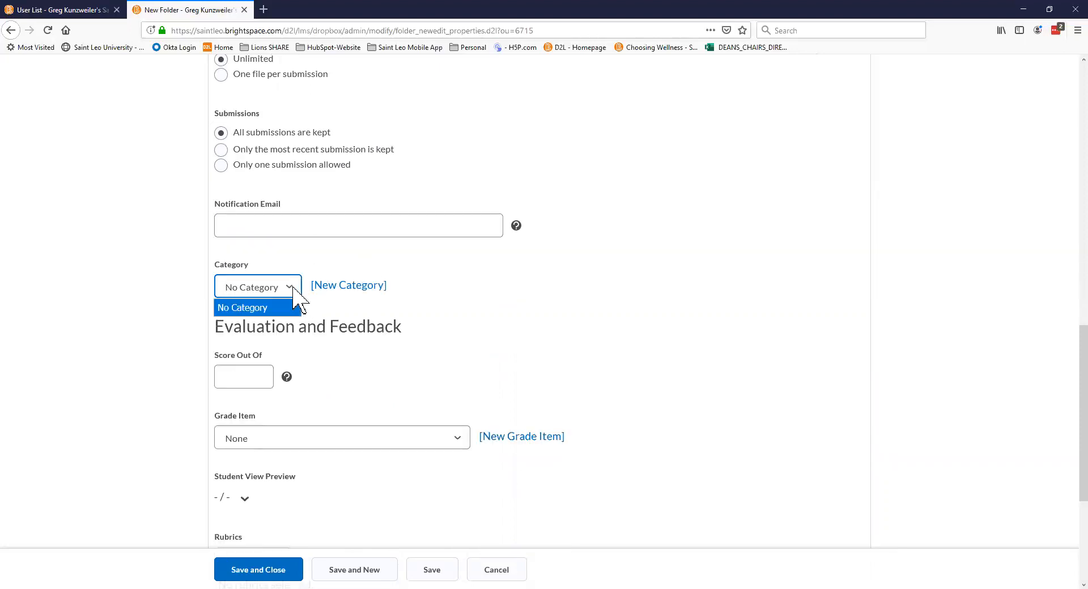
left_click(476, 329)
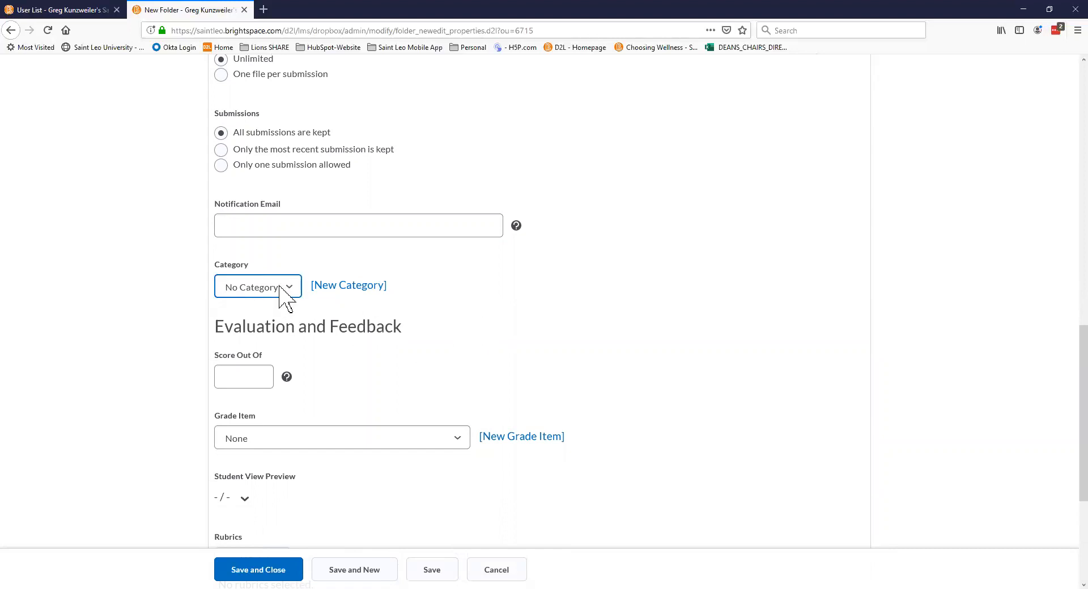
left_click(260, 377)
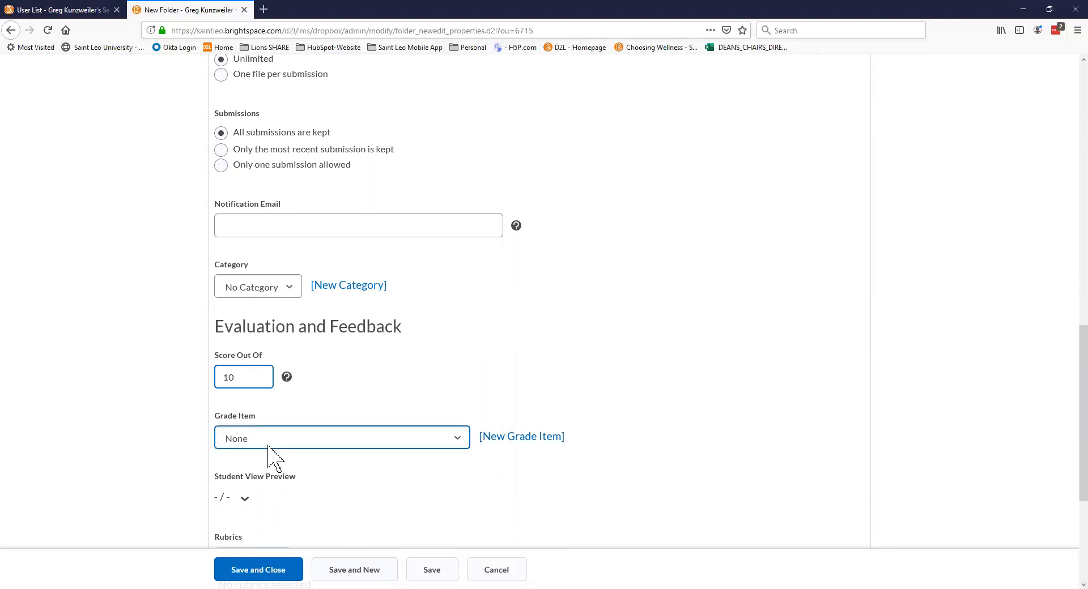
left_click(311, 437)
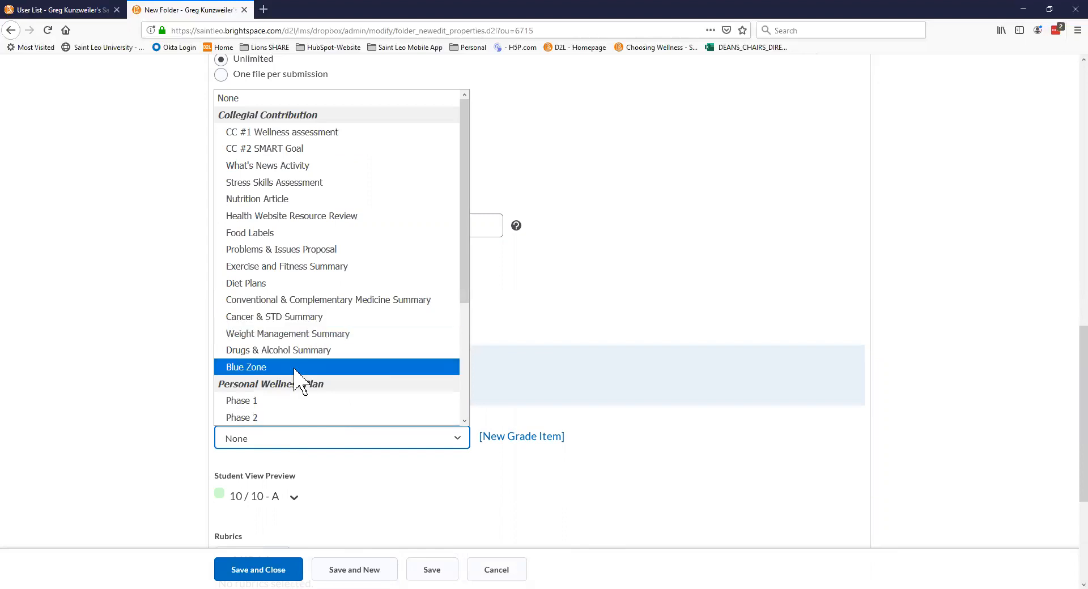
scroll(298, 379, "down", 5)
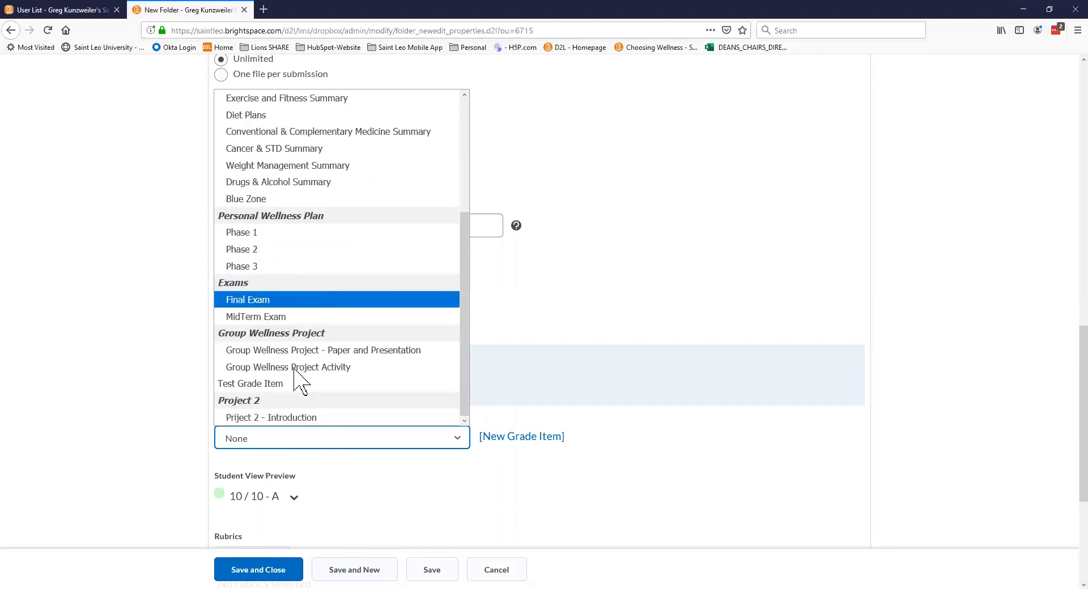
left_click(274, 420)
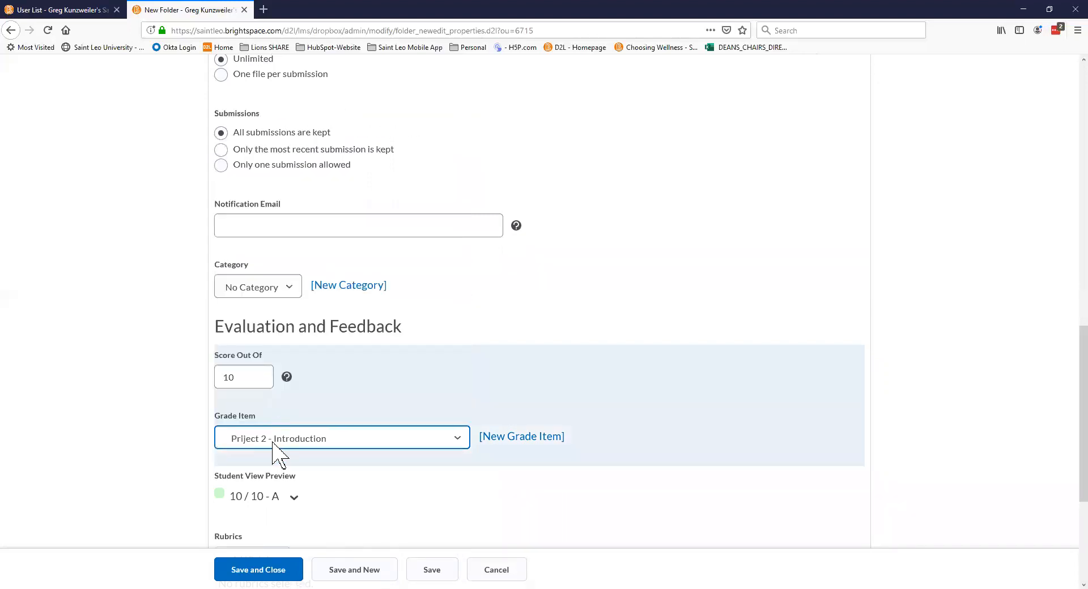
scroll(376, 481, "down", 4)
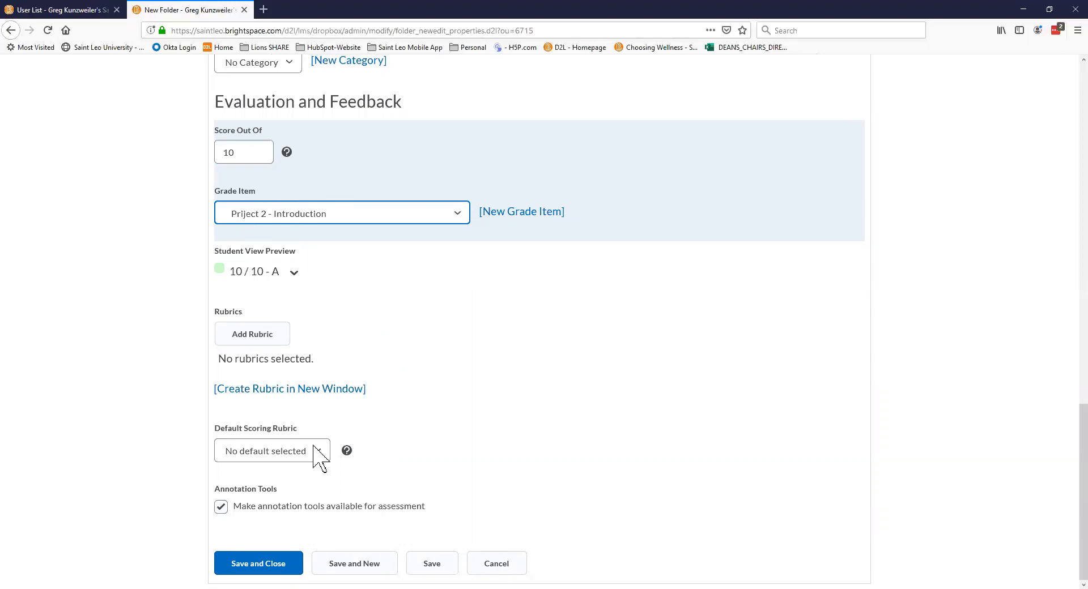
left_click(273, 564)
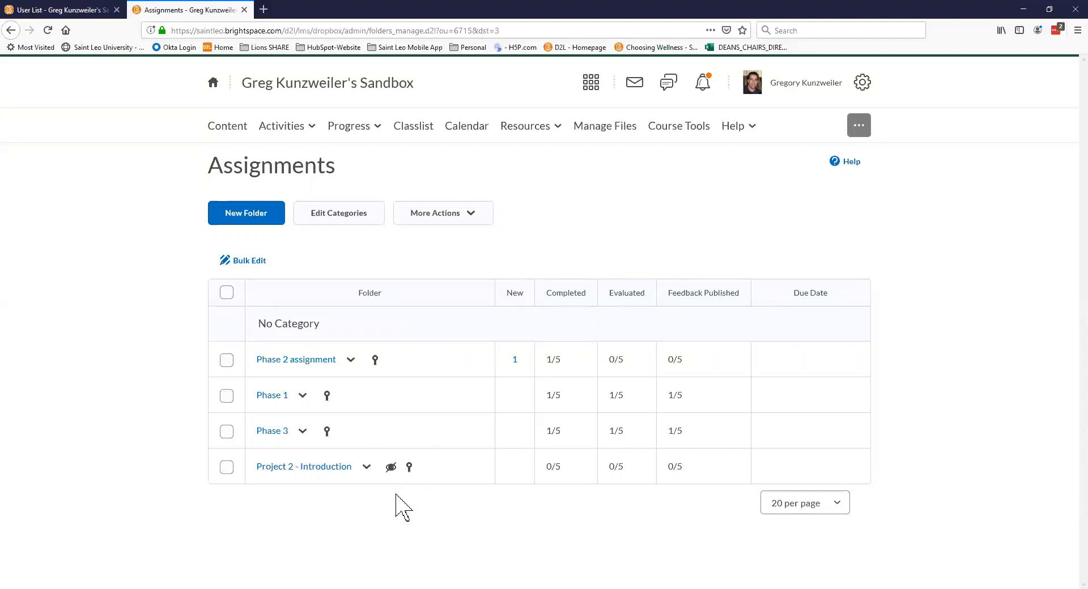
Edit the Project 2 - Introduction folder's restrictions so it is no longer hidden from users, and save the folder
left_click(365, 473)
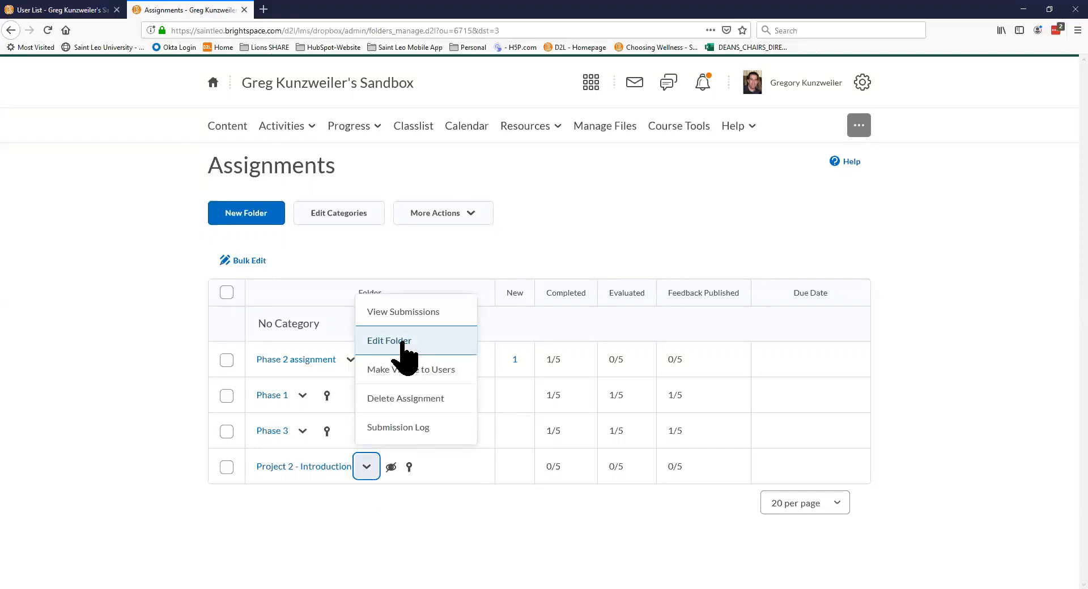
left_click(404, 345)
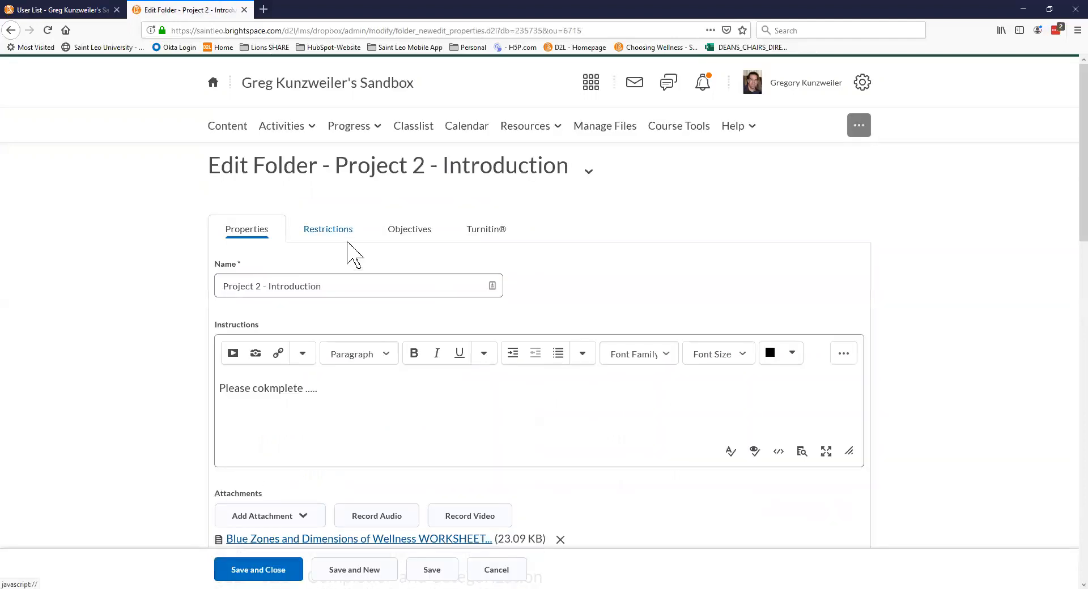
left_click(329, 231)
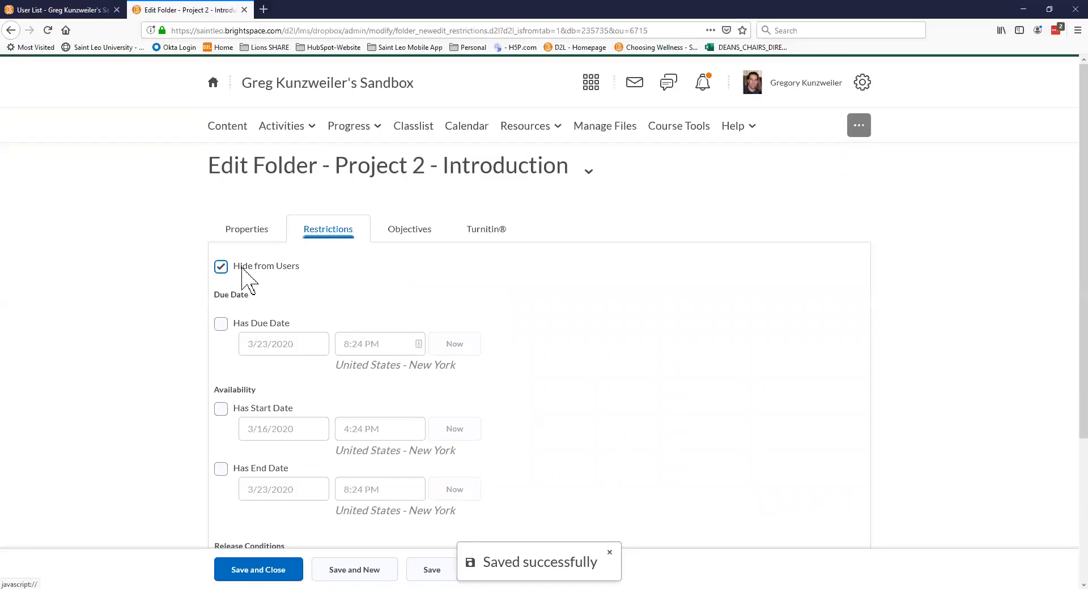
left_click(222, 266)
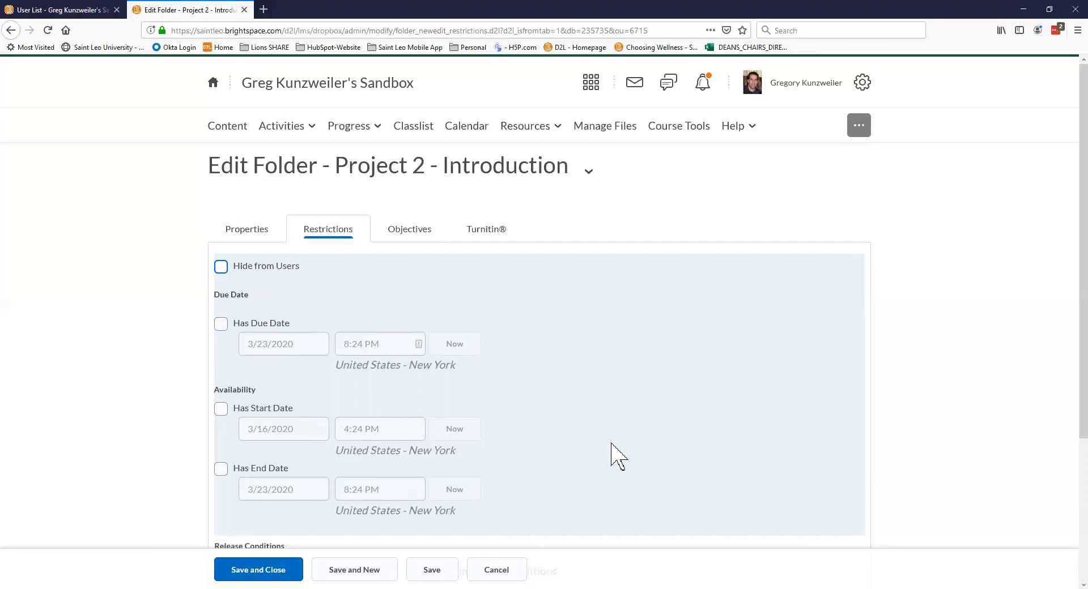
scroll(614, 442, "down", 2)
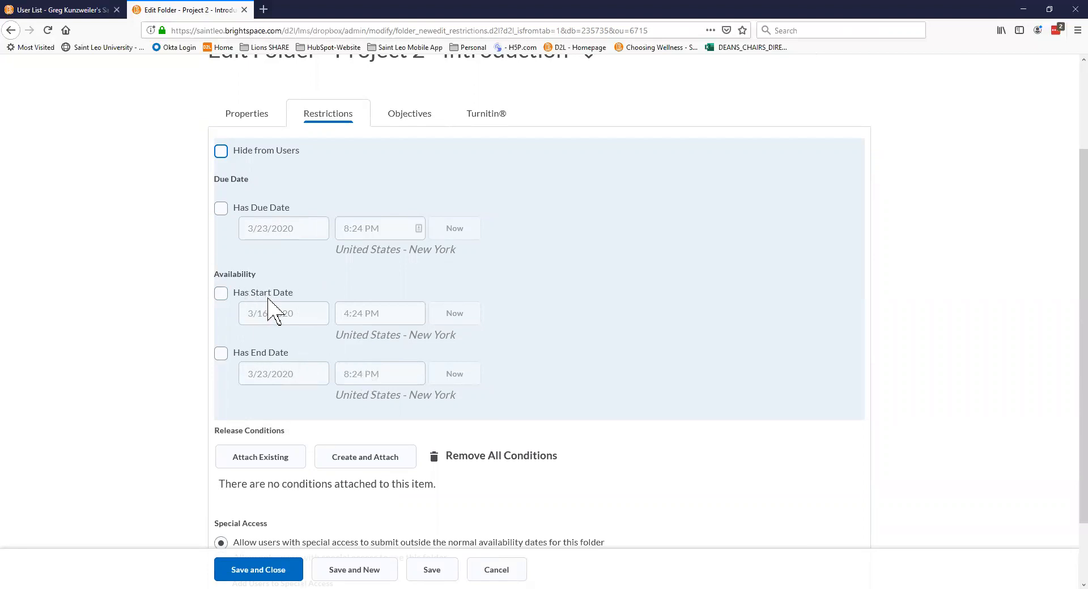
scroll(377, 385, "down", 3)
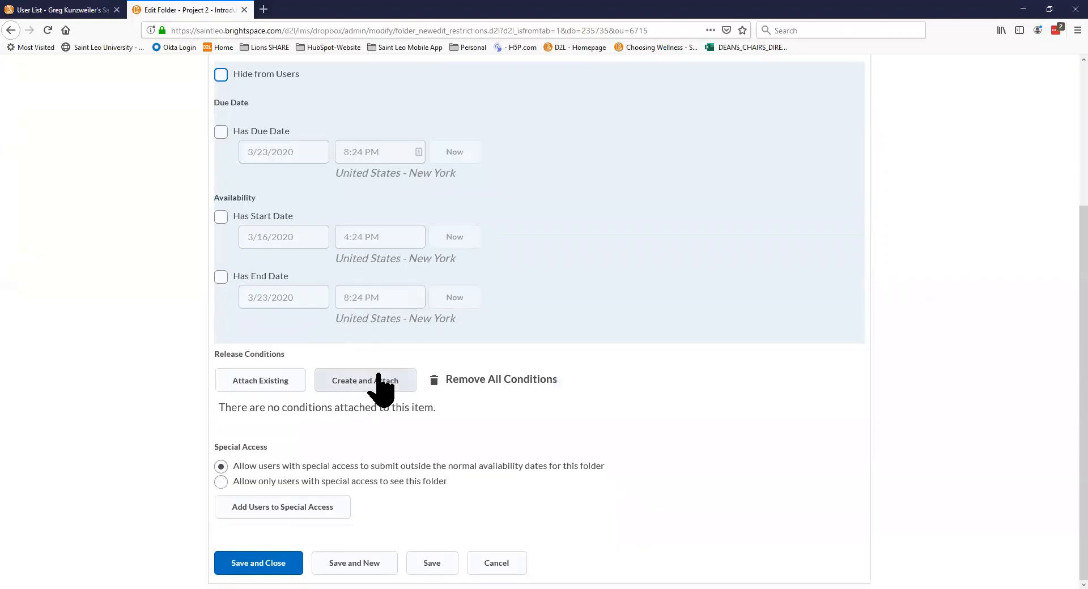
left_click(269, 561)
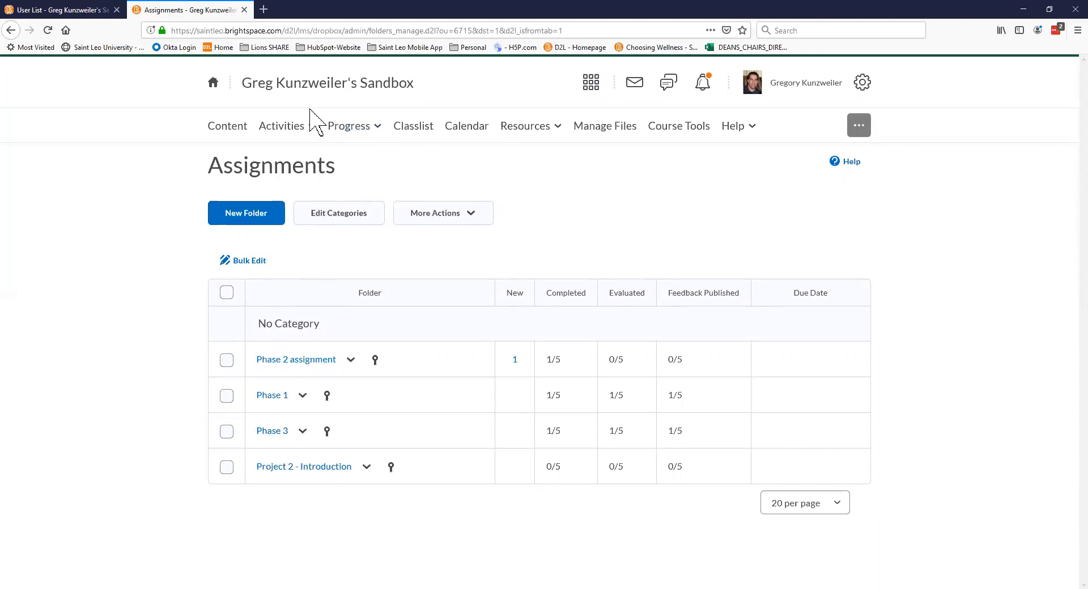
Create another assignment folder named "Test 2" with the instructions "asdfadsf"
left_click(308, 131)
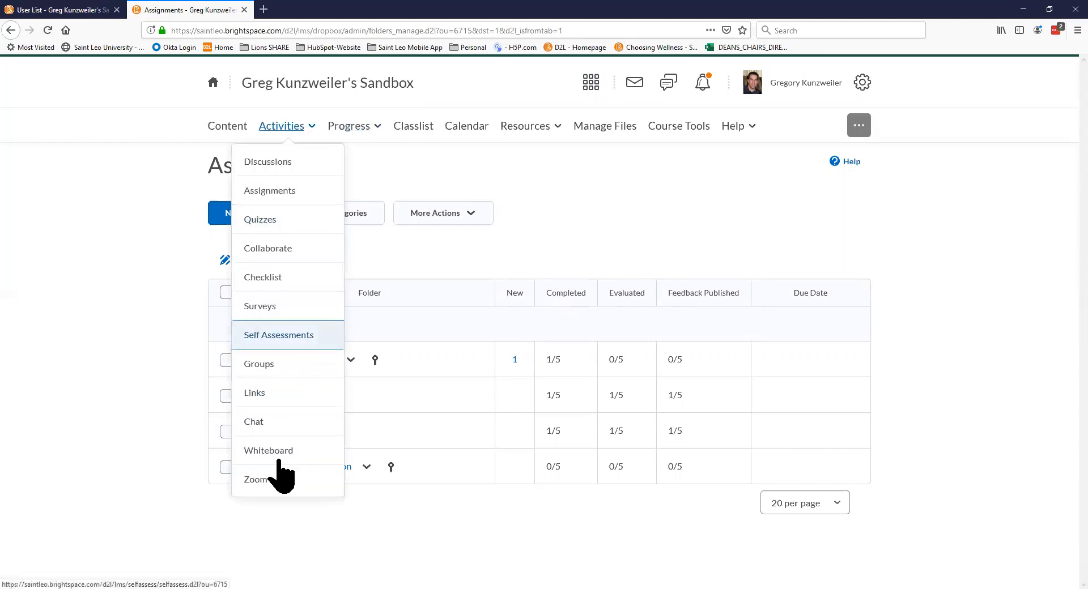
left_click(289, 195)
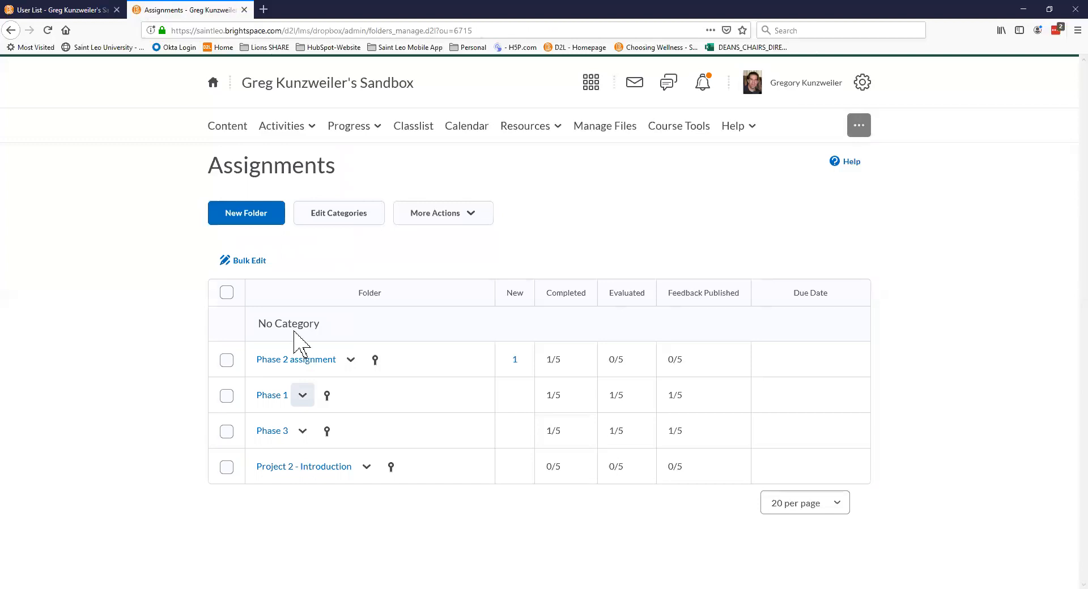
left_click(254, 217)
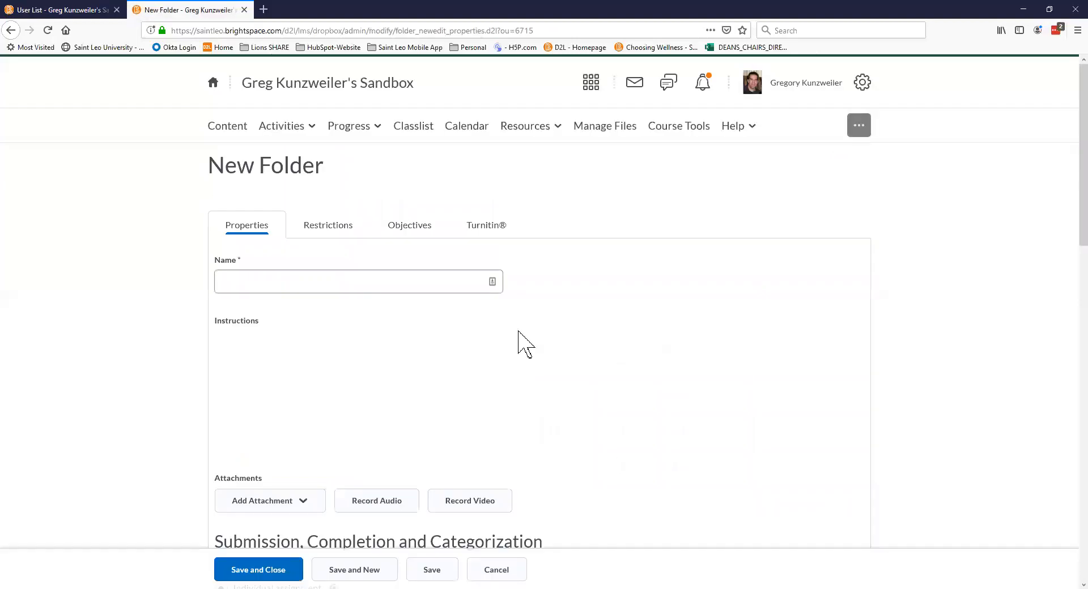
left_click(358, 292)
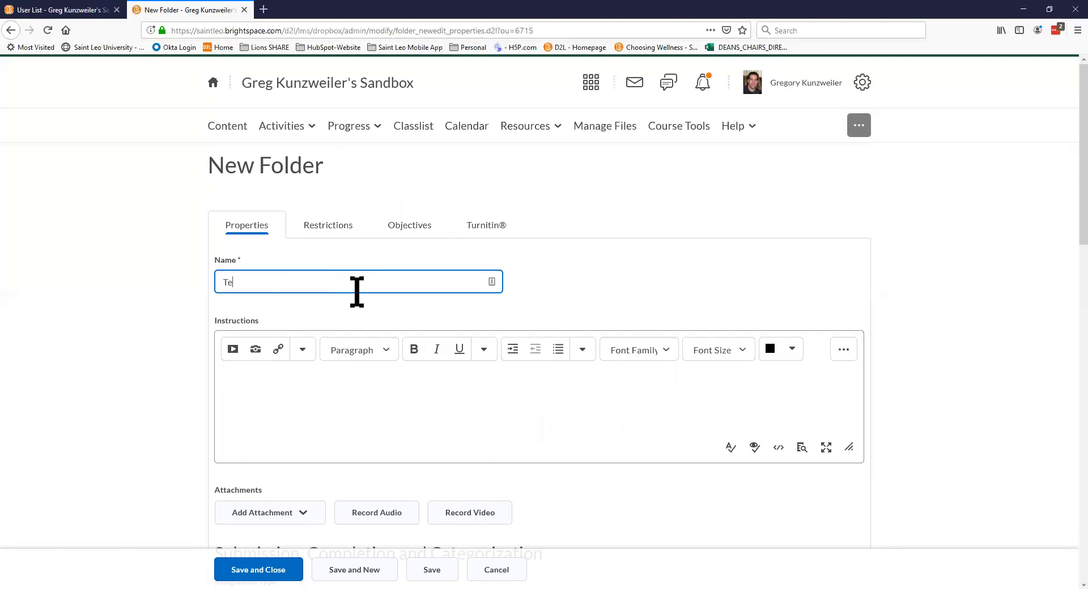
type("Test 2")
left_click(380, 413)
type("asdfadsf")
Keep the Test 2 folder's default submission settings with no linked grade item, and save the folder
scroll(381, 410, "down", 4)
scroll(380, 408, "down", 1)
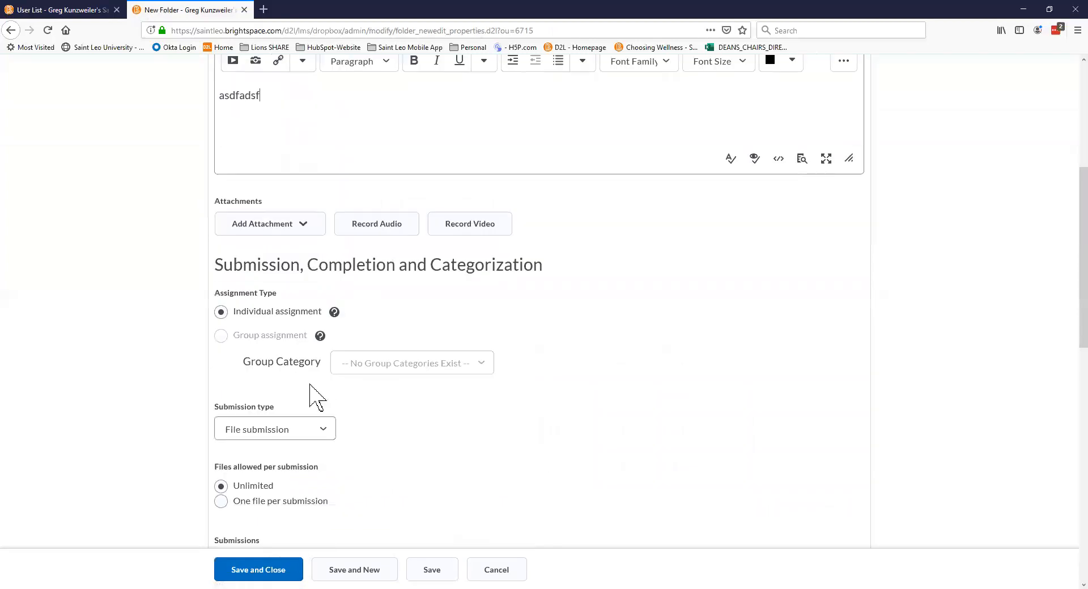
left_click(308, 429)
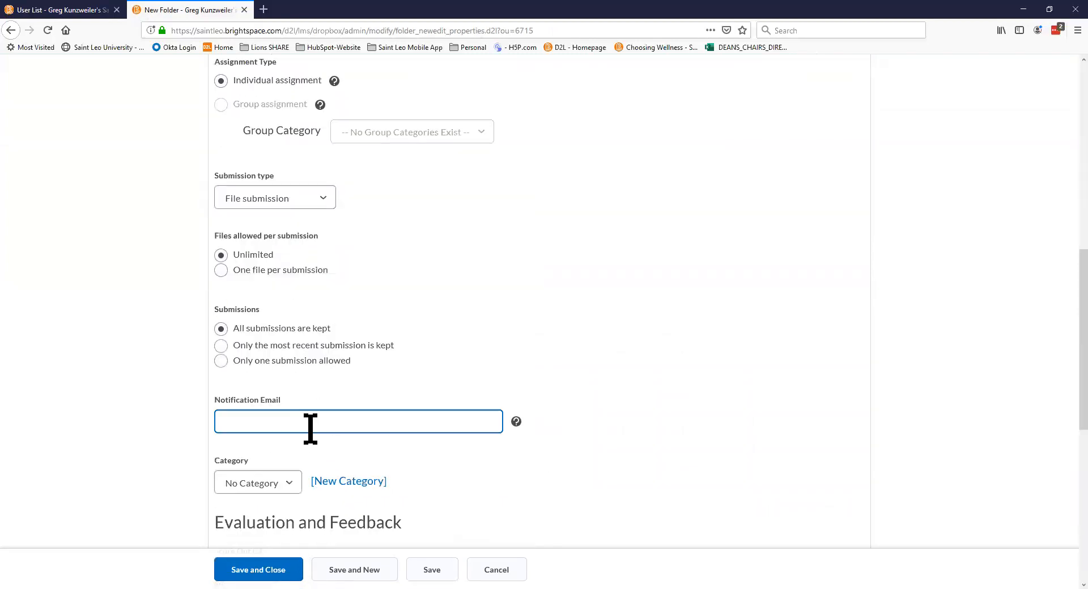
scroll(317, 444, "down", 7)
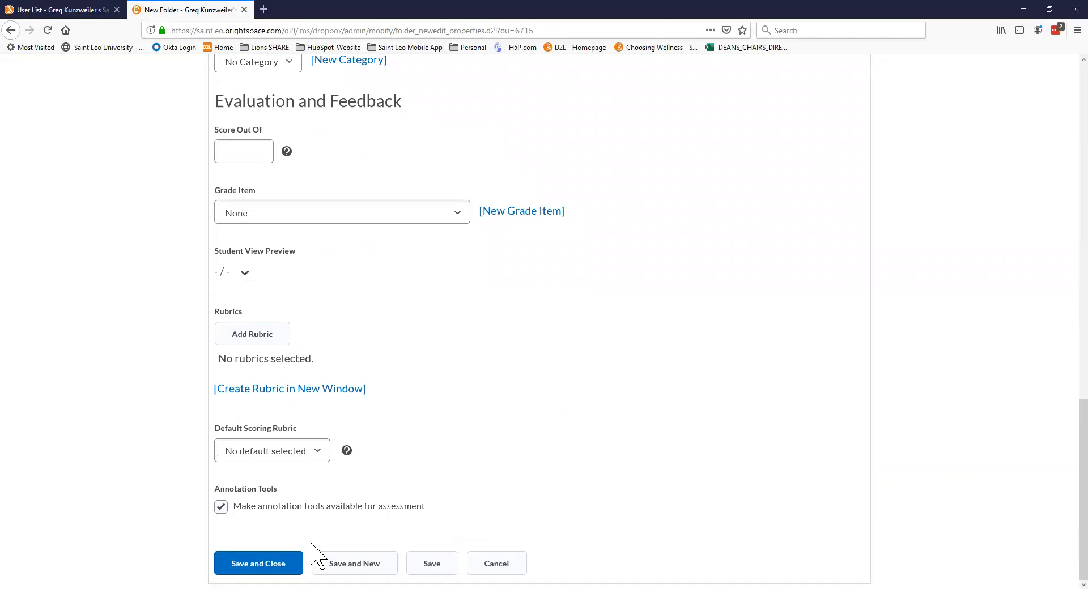
left_click(253, 151)
left_click(265, 562)
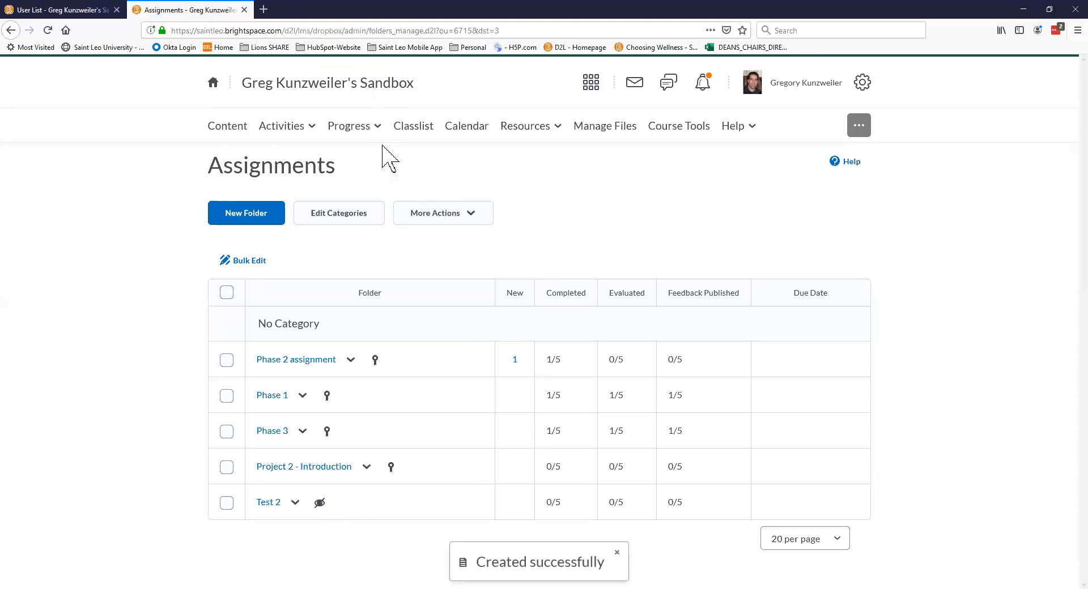
Go to grade management and start a new numeric grade item named "test 2"
left_click(376, 127)
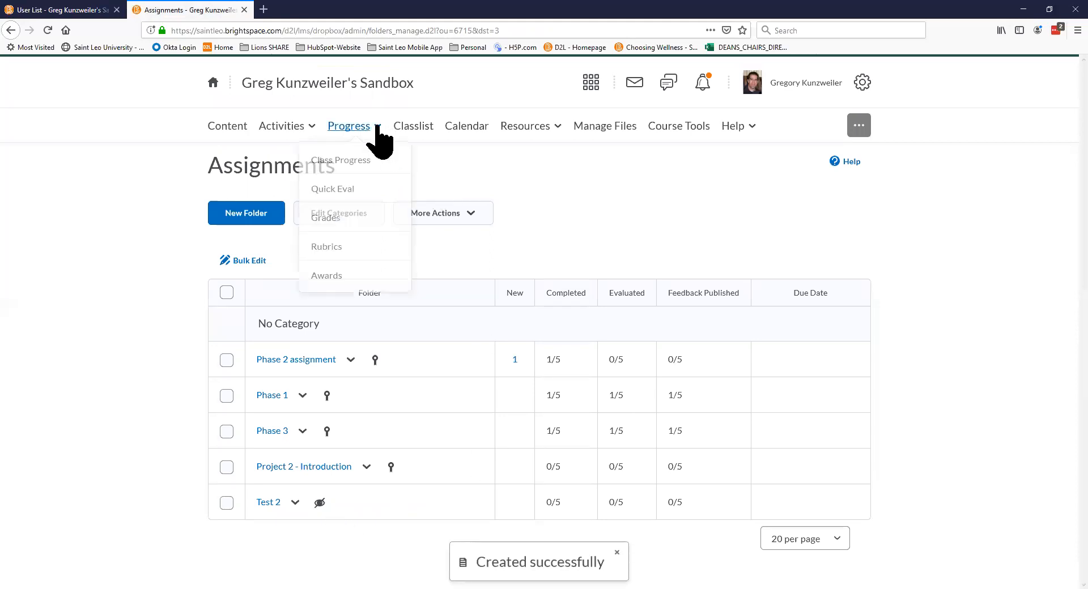
left_click(334, 226)
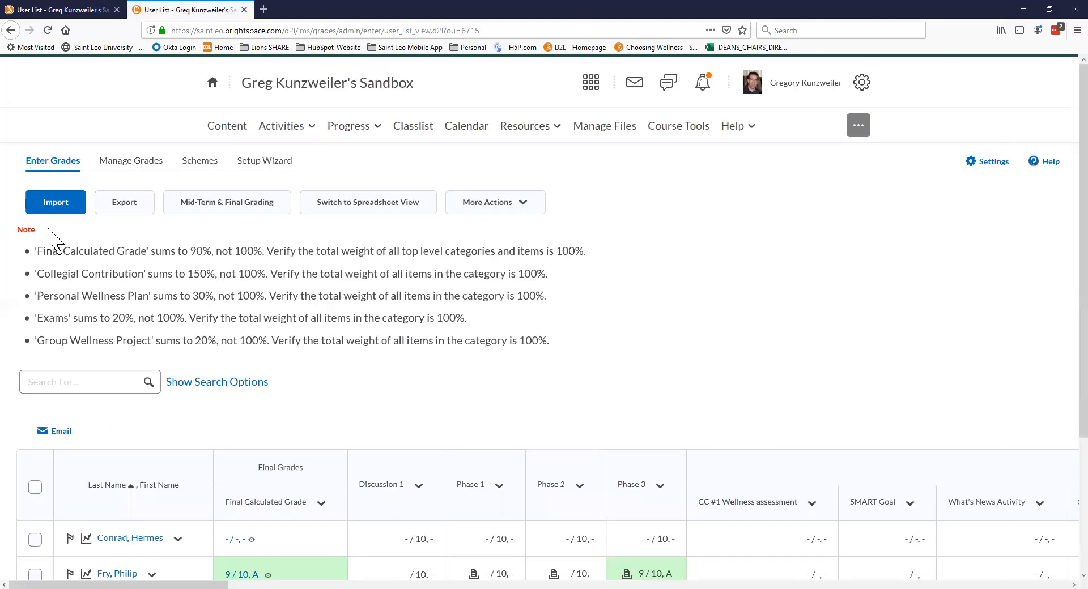
left_click(143, 163)
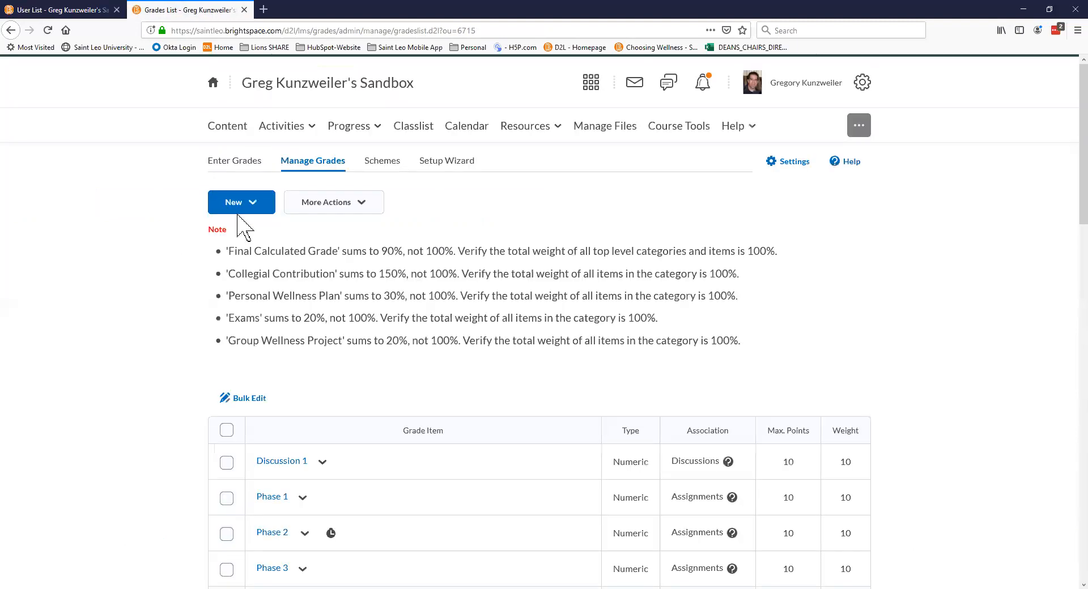
left_click(258, 210)
left_click(254, 247)
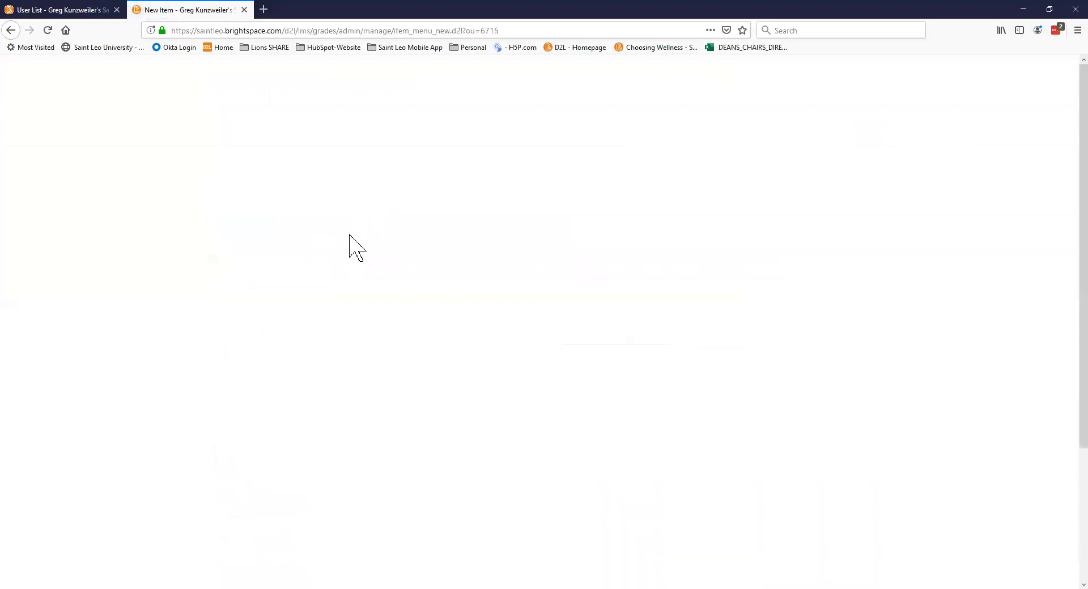
left_click(255, 259)
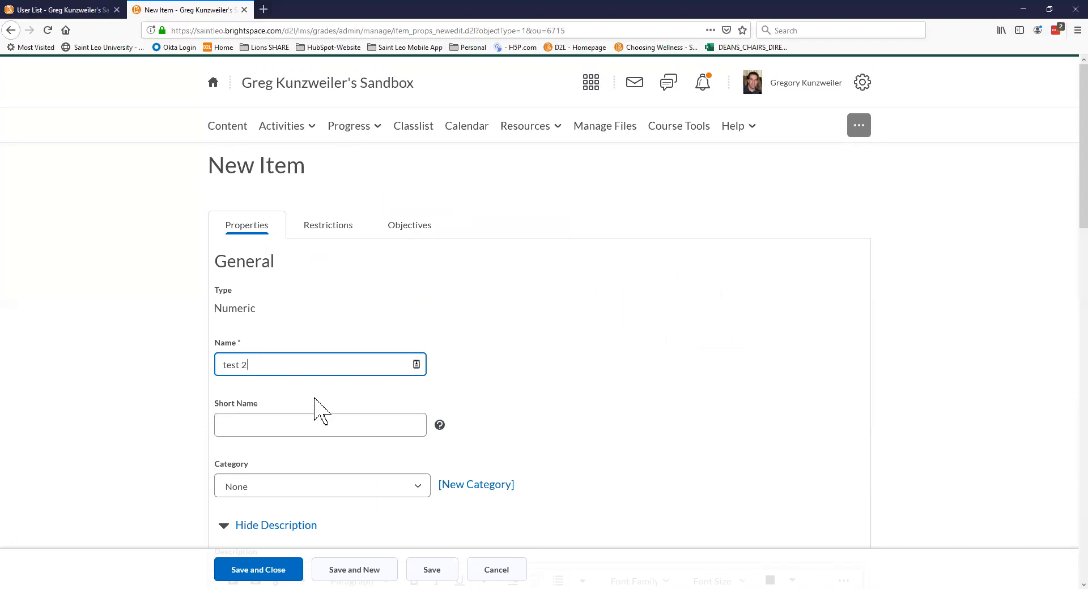
Keep the grade item without a category, at 10 maximum points and a weight of 10, and save it
scroll(316, 413, "down", 4)
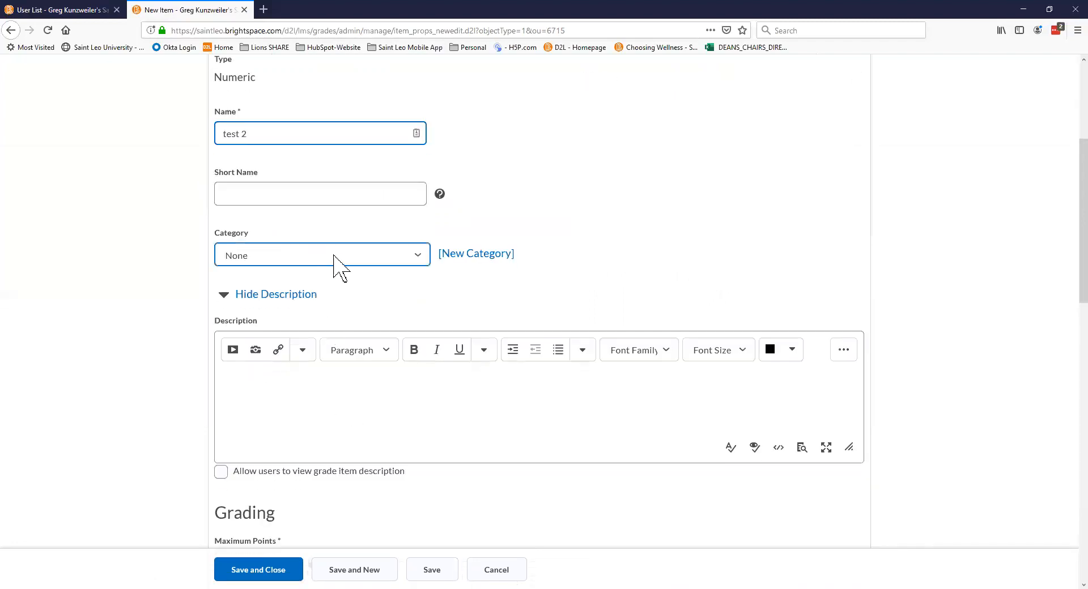
scroll(350, 317, "down", 7)
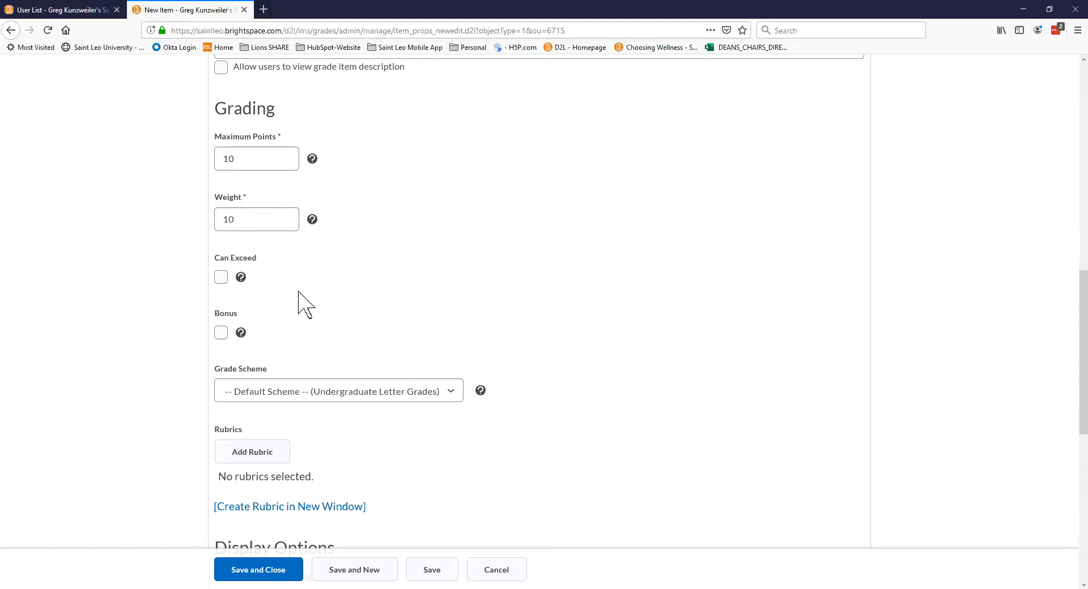
scroll(325, 371, "down", 1)
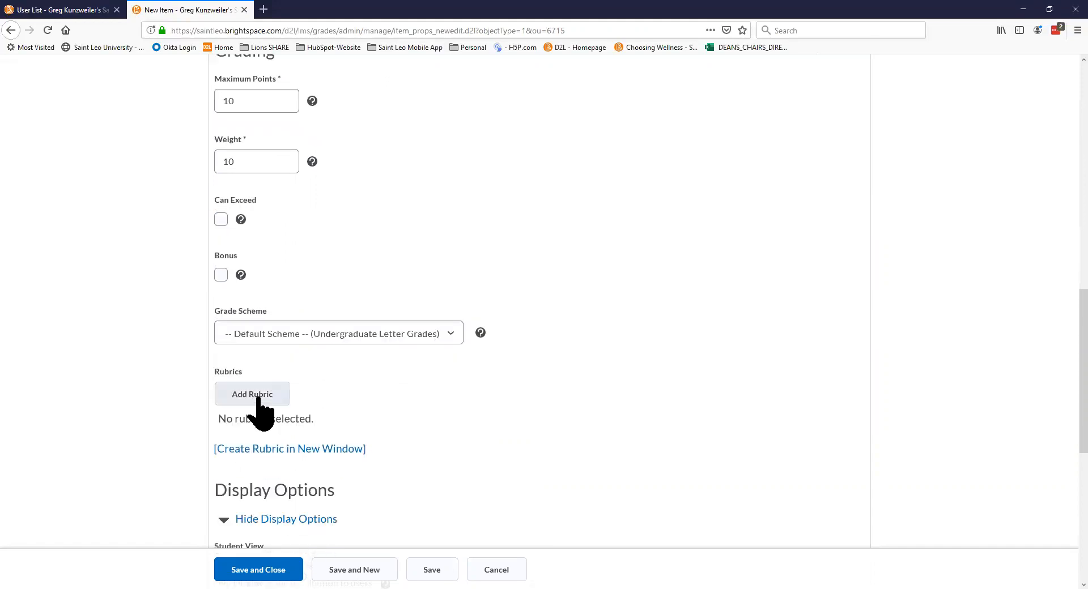
scroll(283, 533, "down", 5)
left_click(276, 570)
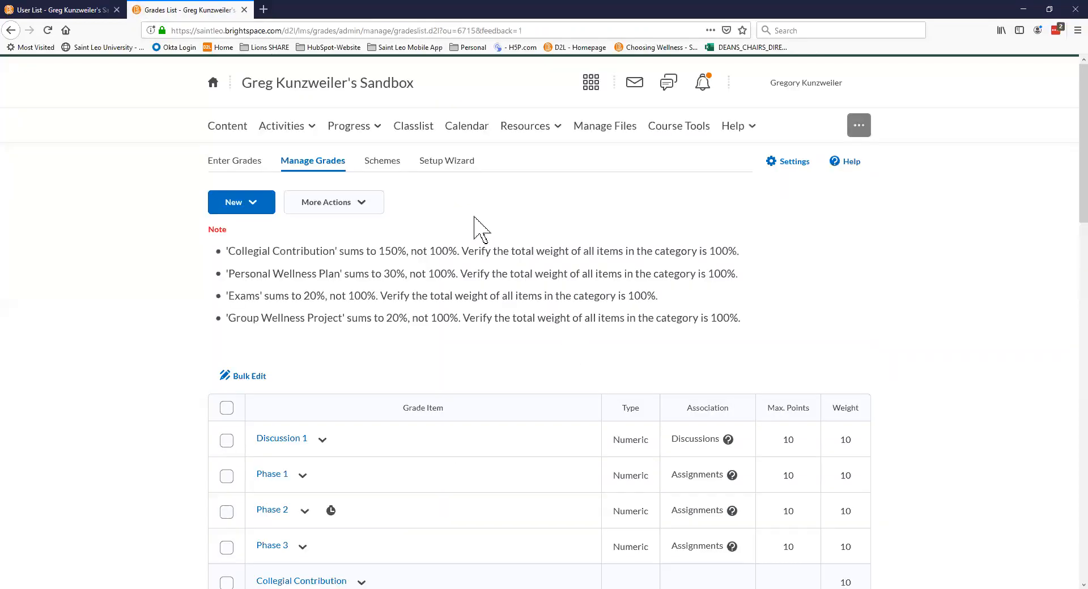
Review the grade items list down to the new test 2 item and its association
scroll(496, 391, "down", 5)
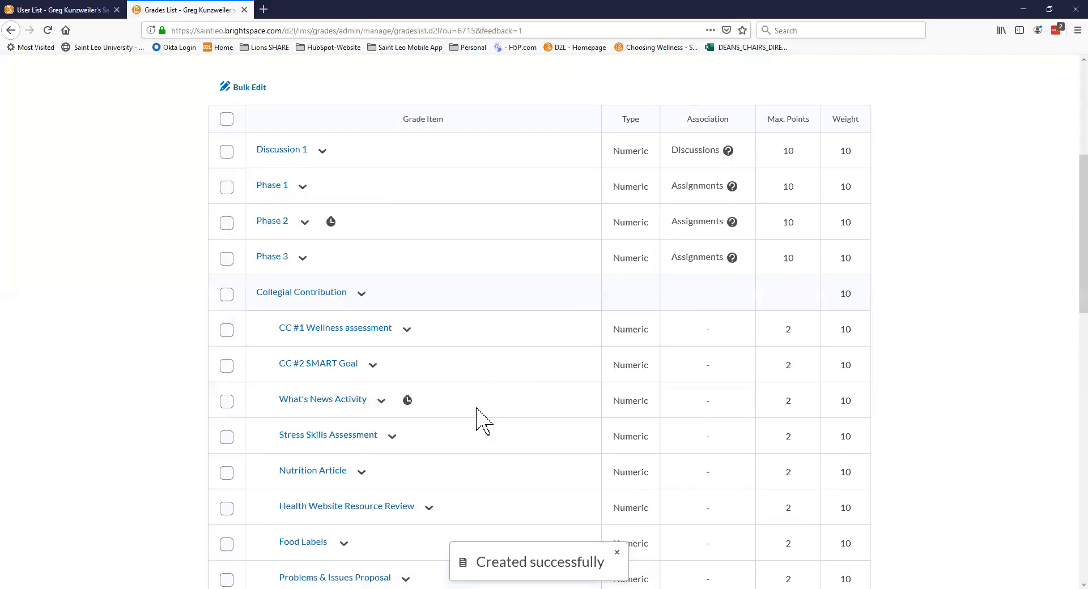
scroll(478, 417, "down", 10)
scroll(477, 419, "down", 3)
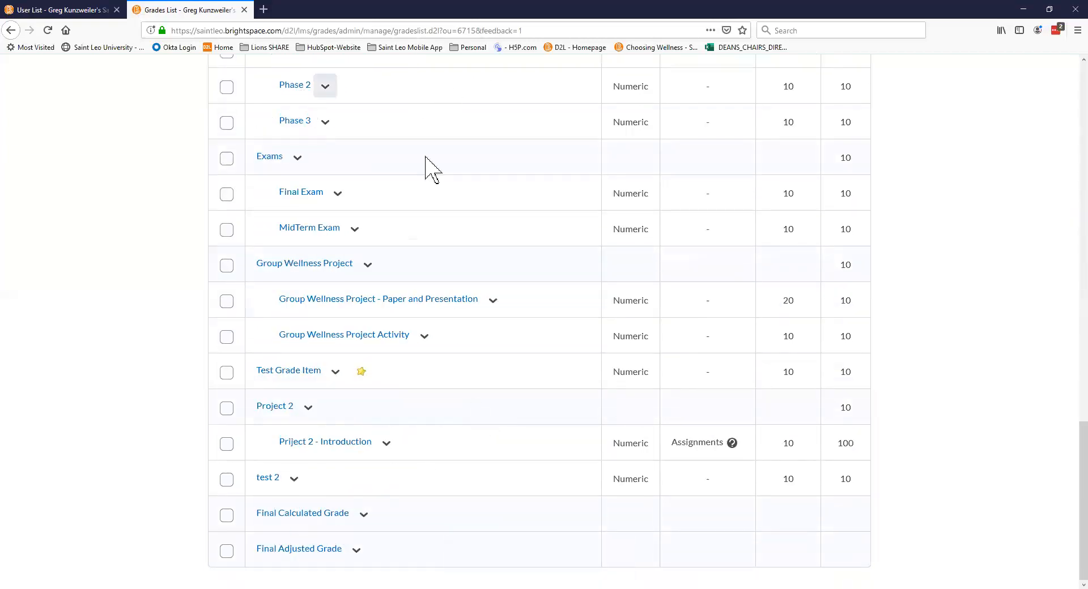
scroll(461, 161, "up", 15)
scroll(481, 187, "up", 3)
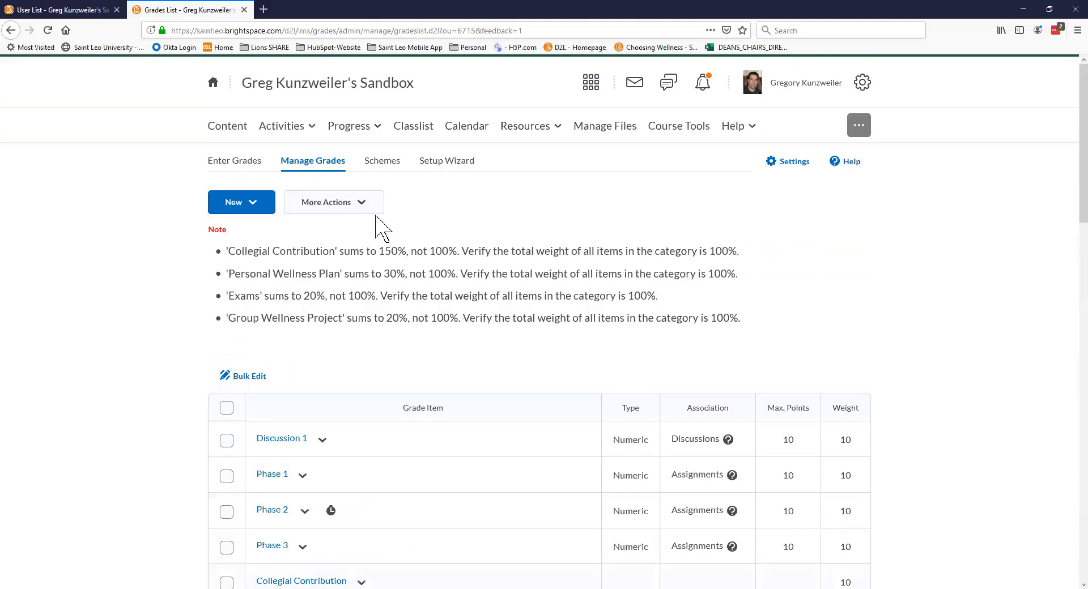
Go to the course's assignments list and open the Test 2 folder for editing
left_click(300, 127)
left_click(292, 192)
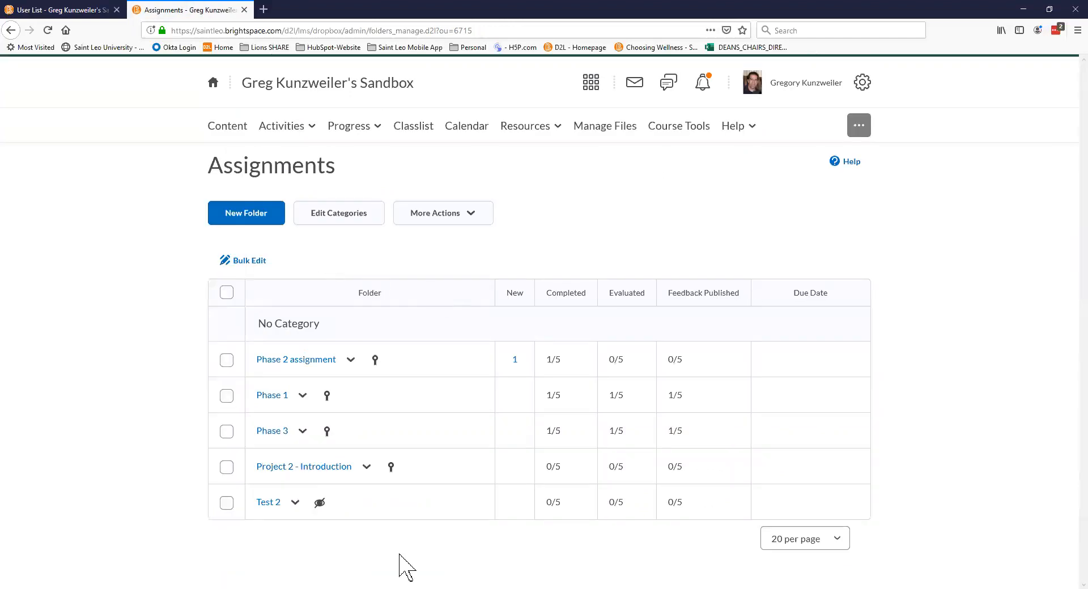
left_click(295, 503)
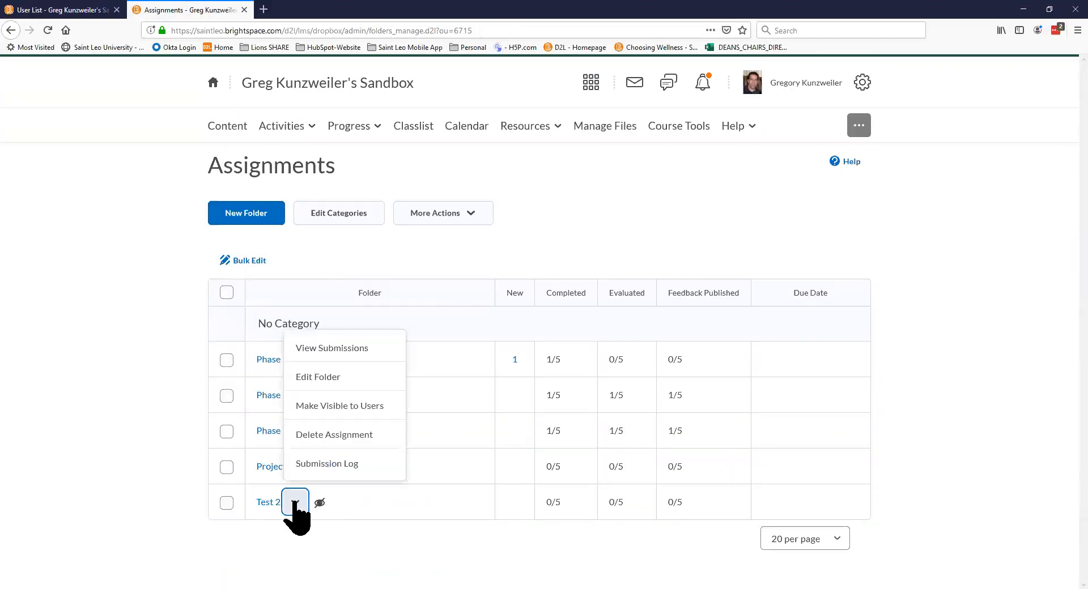
left_click(319, 378)
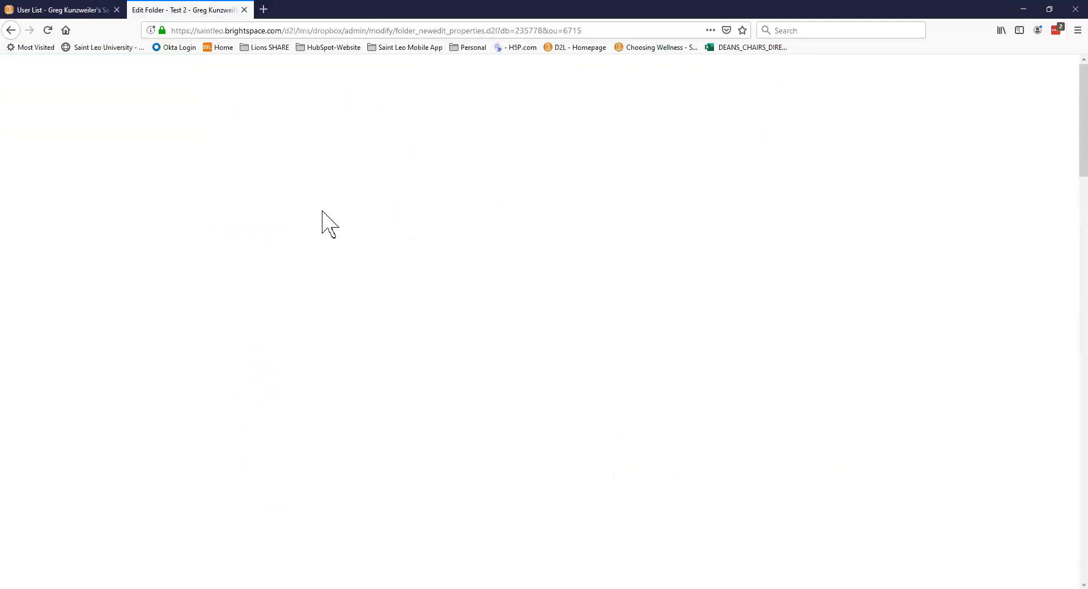
left_click(321, 297)
Link the Test 2 folder to the existing "test 2" grade item and start filling in the Score Out Of value
scroll(417, 325, "down", 11)
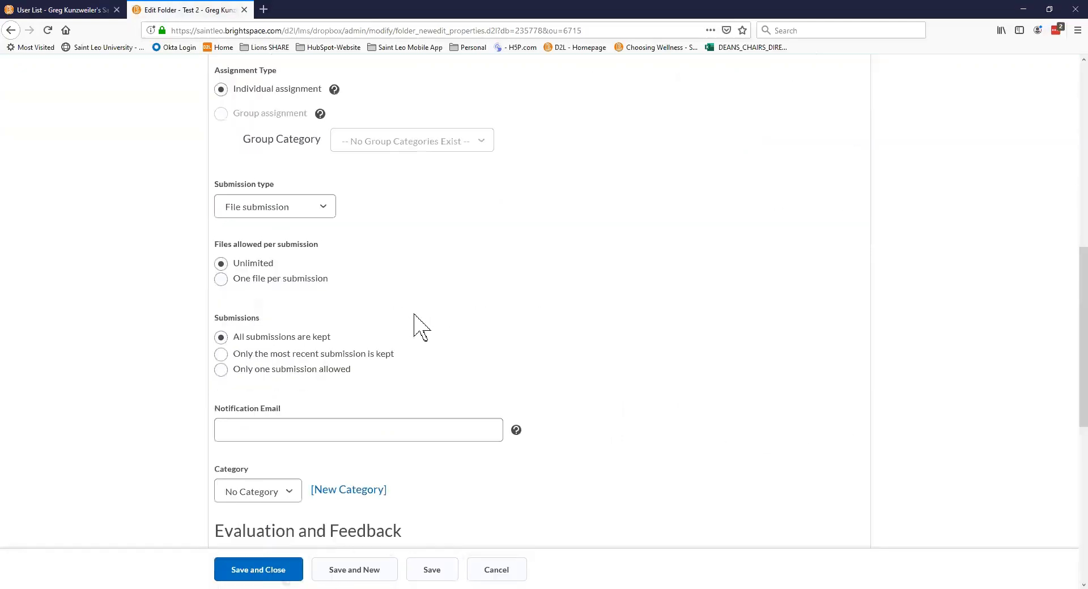
scroll(396, 469, "down", 3)
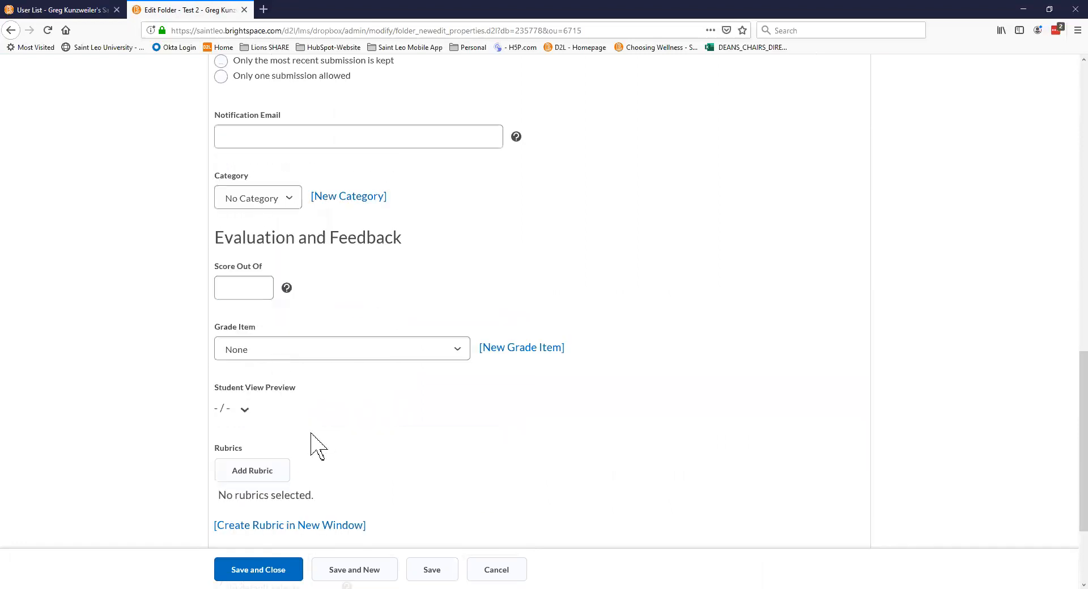
left_click(267, 354)
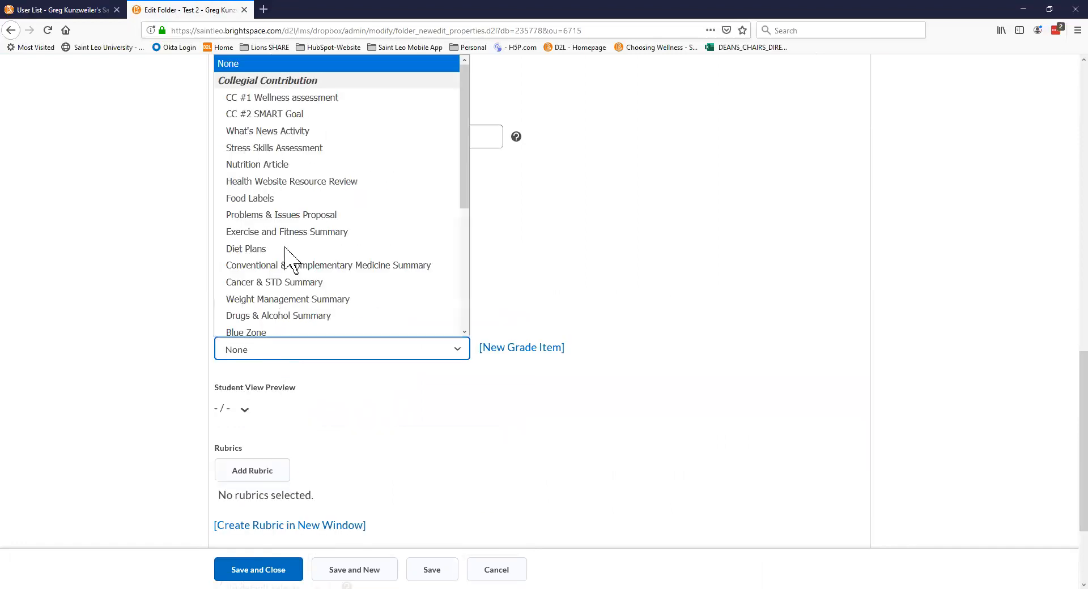
scroll(289, 252, "down", 4)
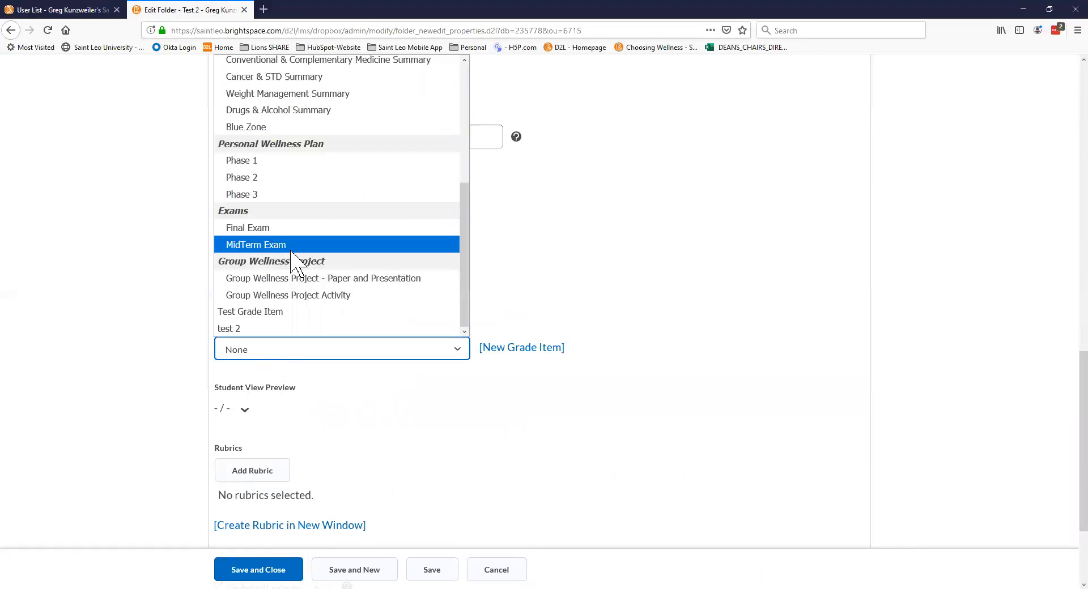
left_click(238, 330)
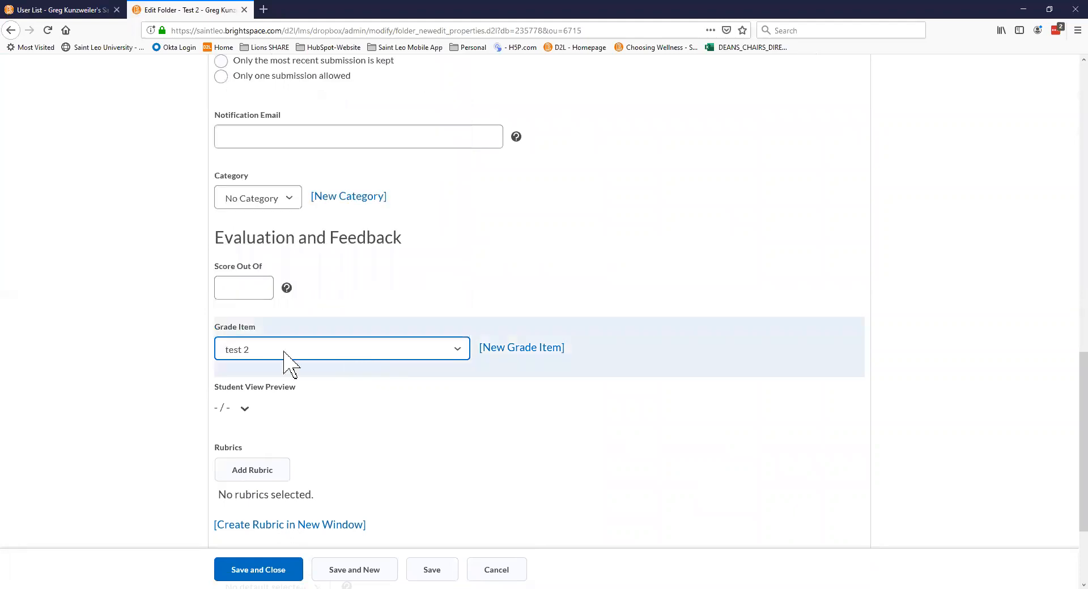
left_click(247, 289)
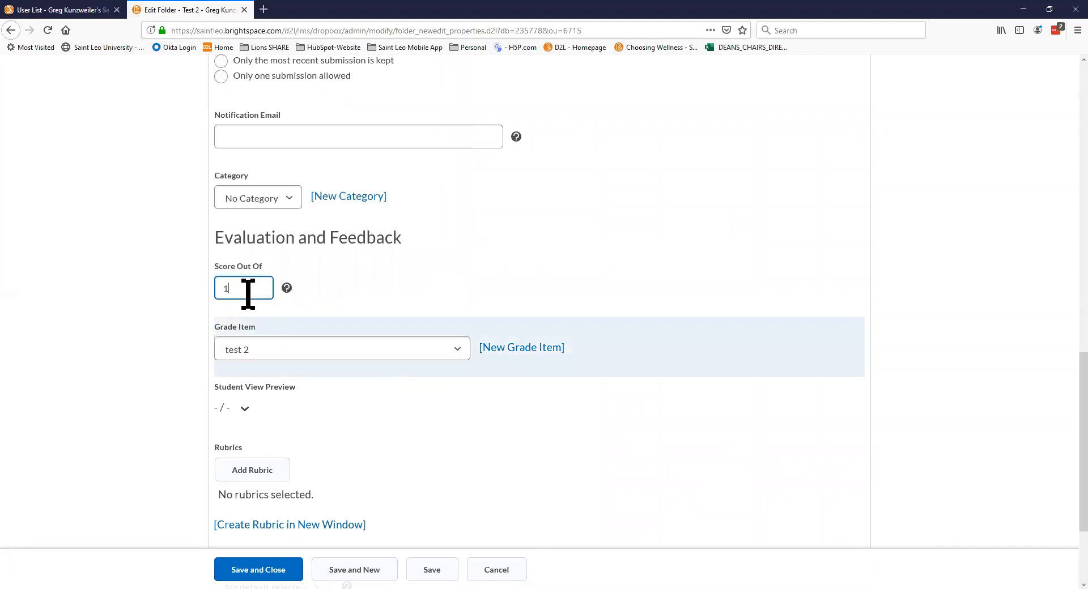